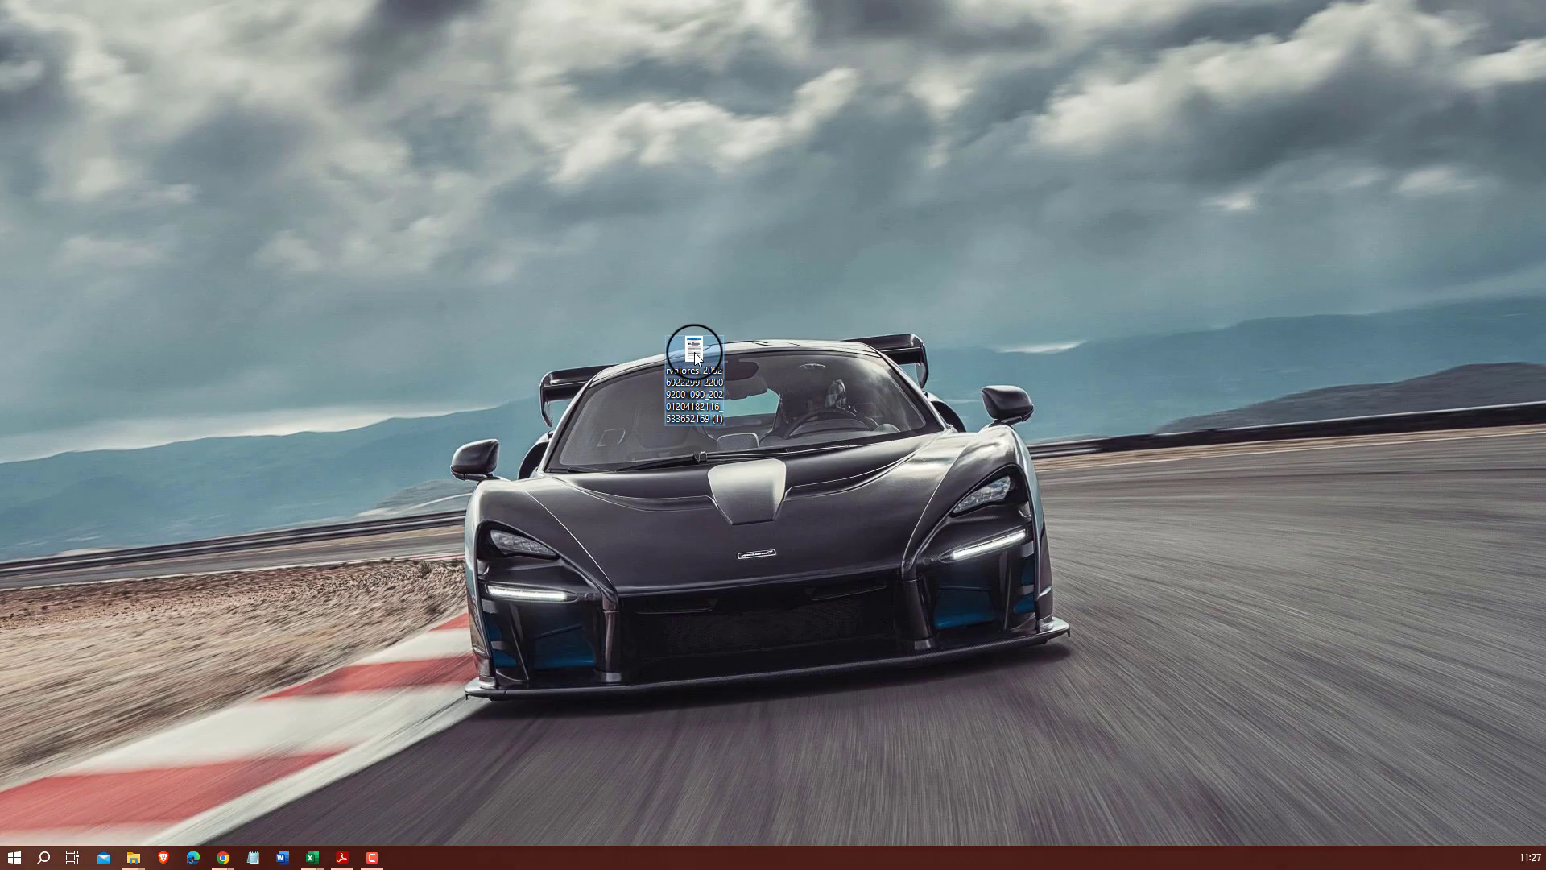
Open the SUNAT citation notice PDF in Acrobat and scroll to the page 4 receipts table
double_click(695, 351)
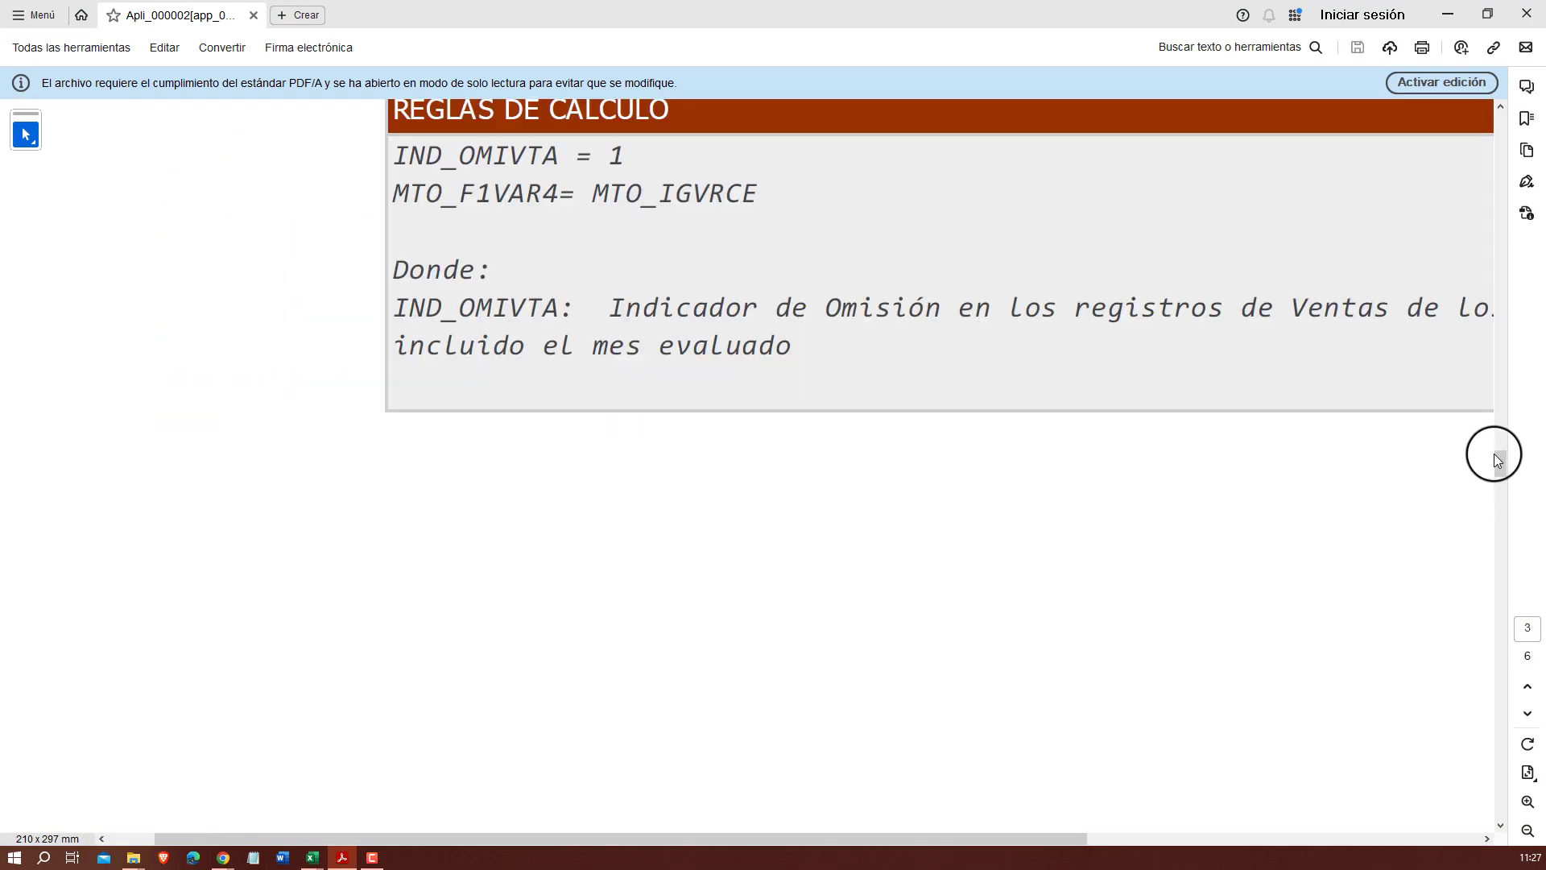
drag(1498, 461, 1500, 125)
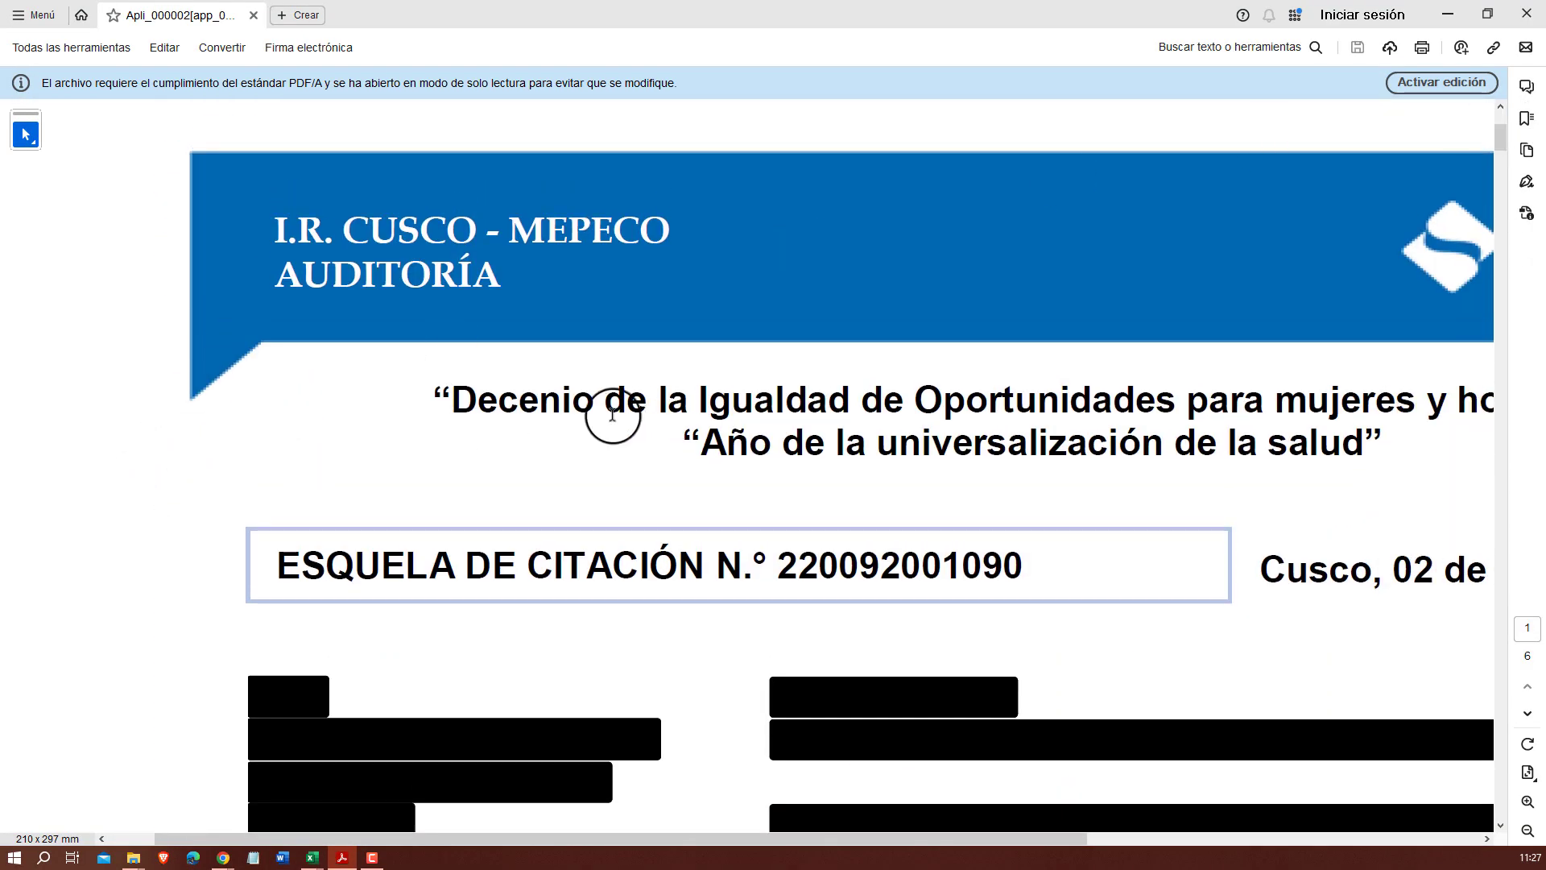
ctrl+scroll(593, 414, down, 3)
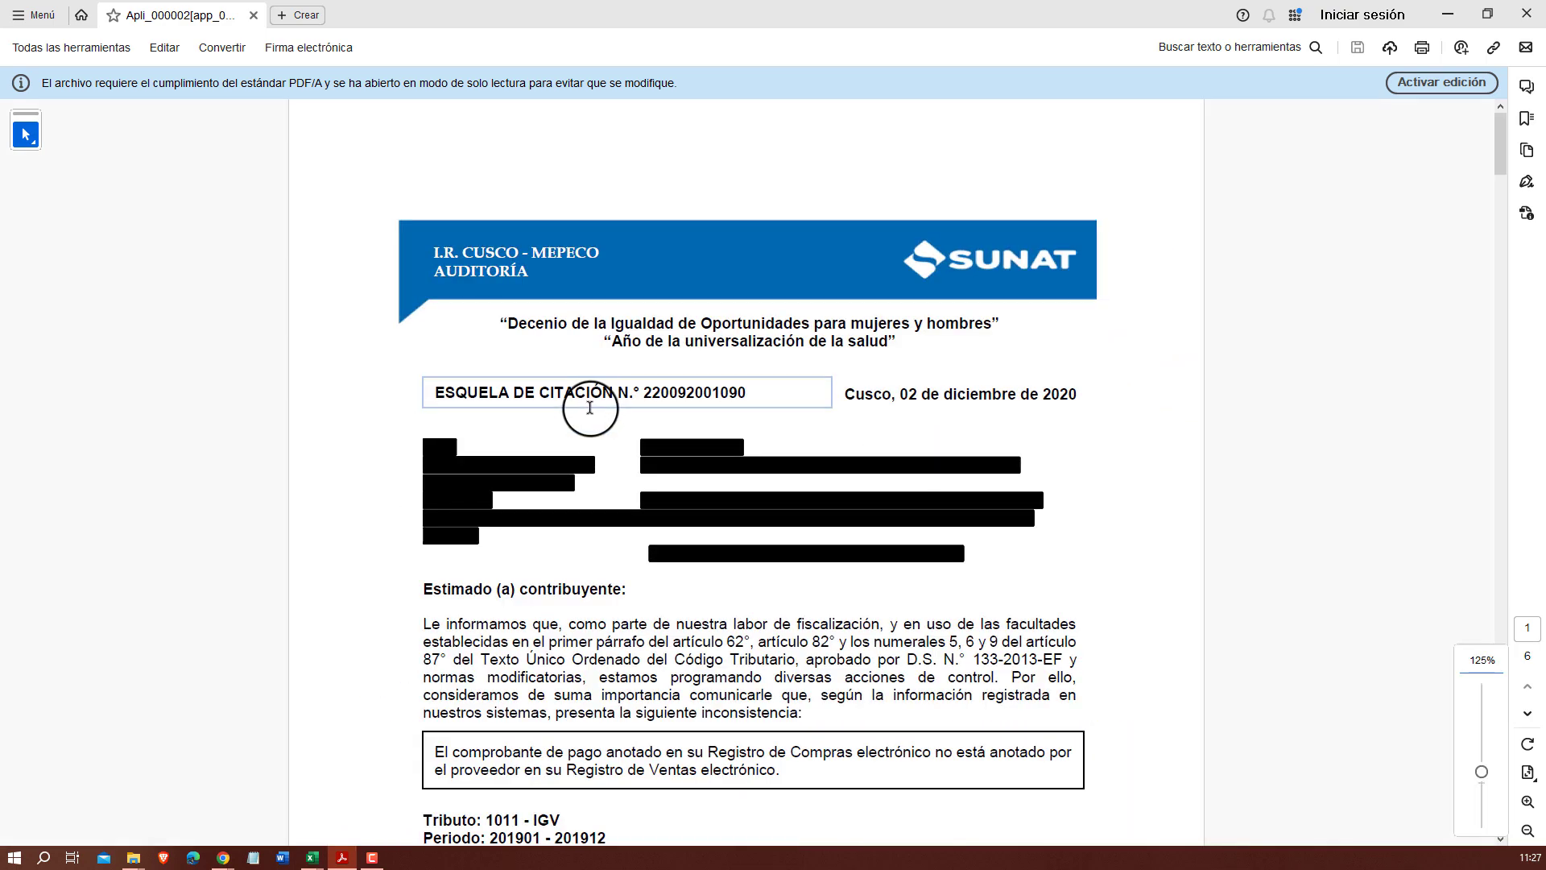
ctrl+scroll(590, 408, down, 1)
scroll(589, 408, down, 3)
scroll(590, 407, down, 10)
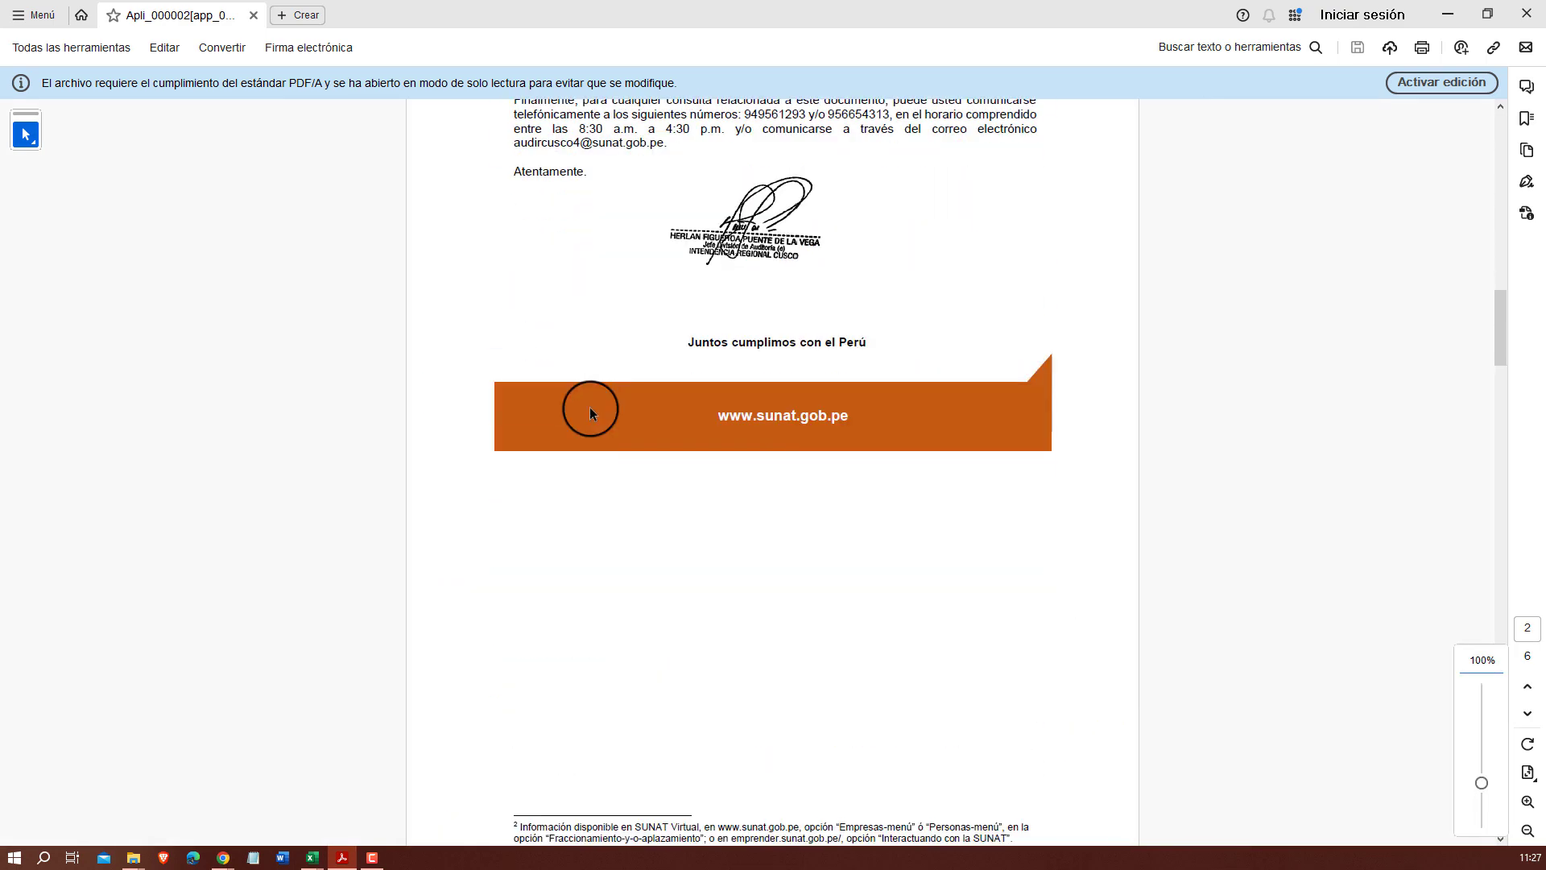
scroll(590, 408, down, 10)
scroll(590, 408, down, 1)
scroll(589, 435, down, 3)
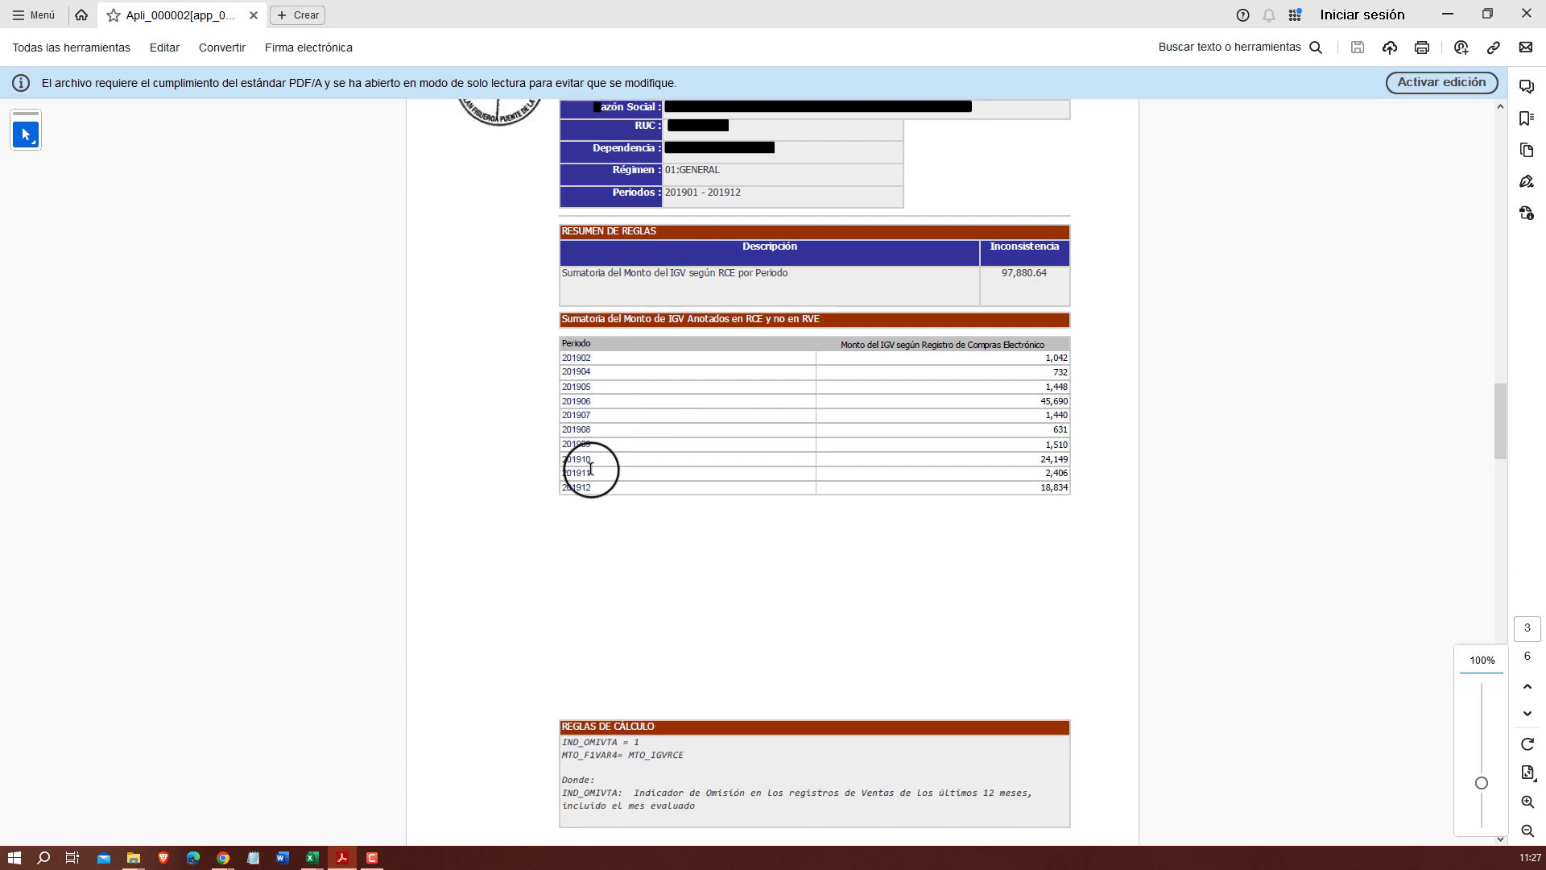
scroll(592, 460, down, 4)
scroll(594, 457, down, 10)
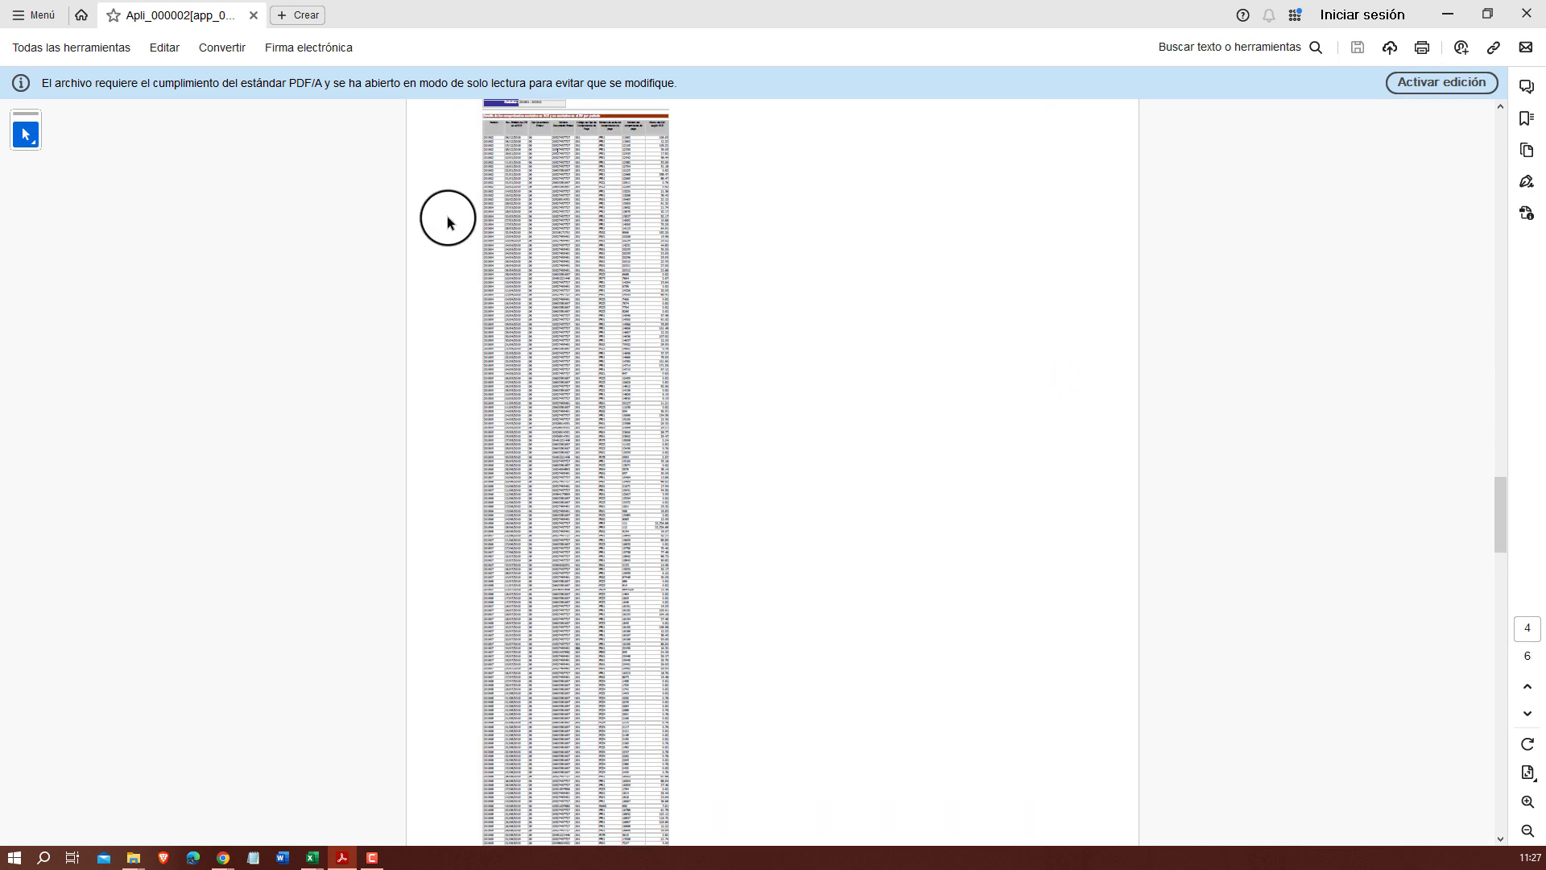
scroll(445, 224, up, 10)
scroll(452, 231, down, 5)
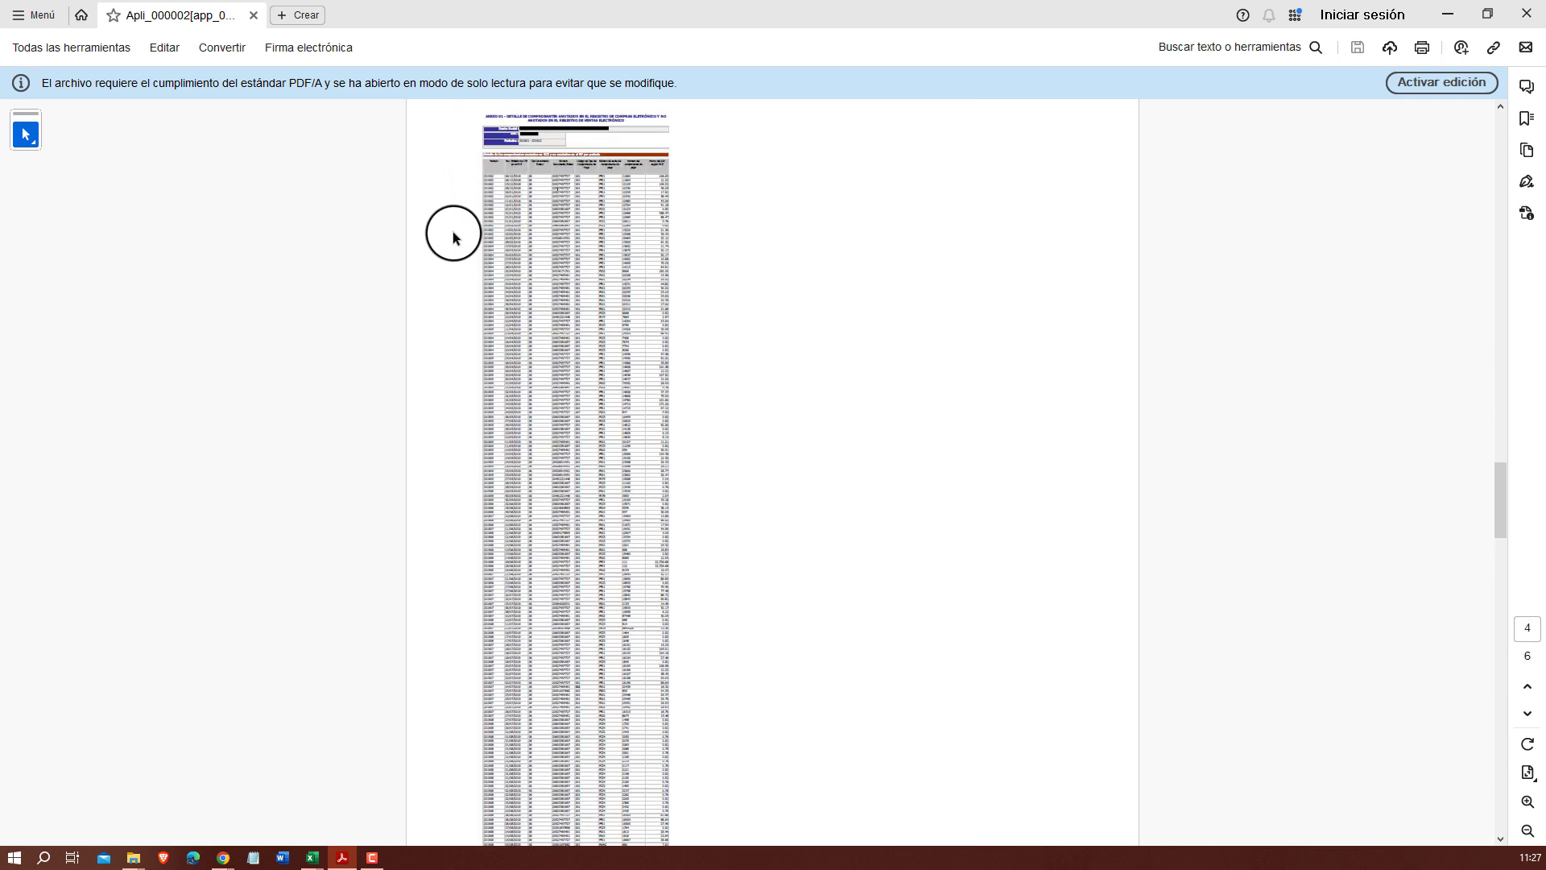
ctrl+scroll(435, 190, up, 2)
ctrl+scroll(435, 190, up, 2)
ctrl+scroll(360, 225, up, 2)
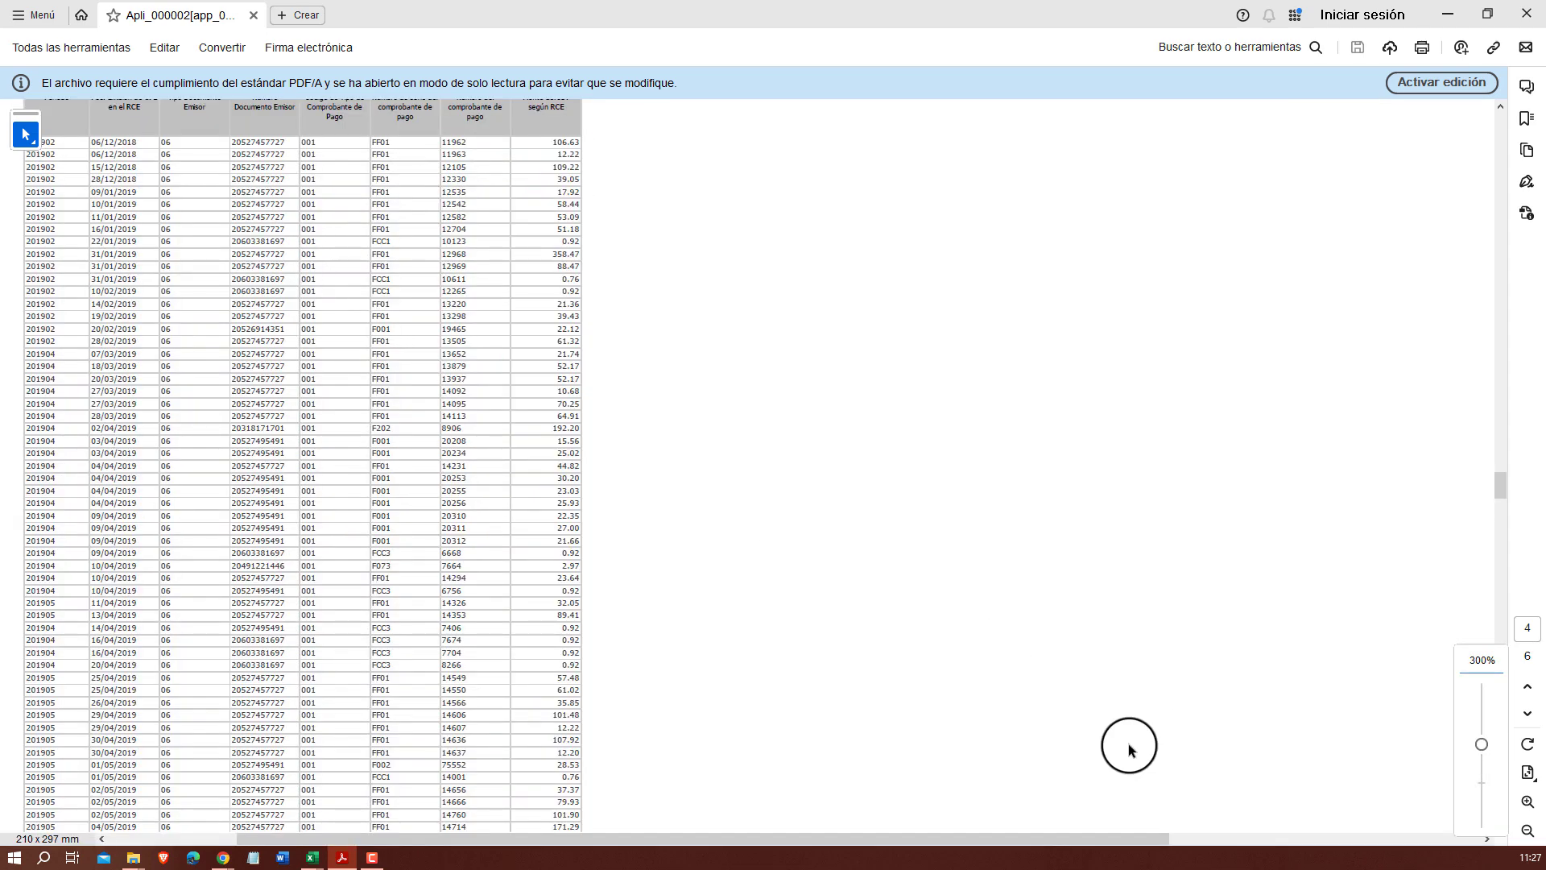
drag(1025, 837, 898, 838)
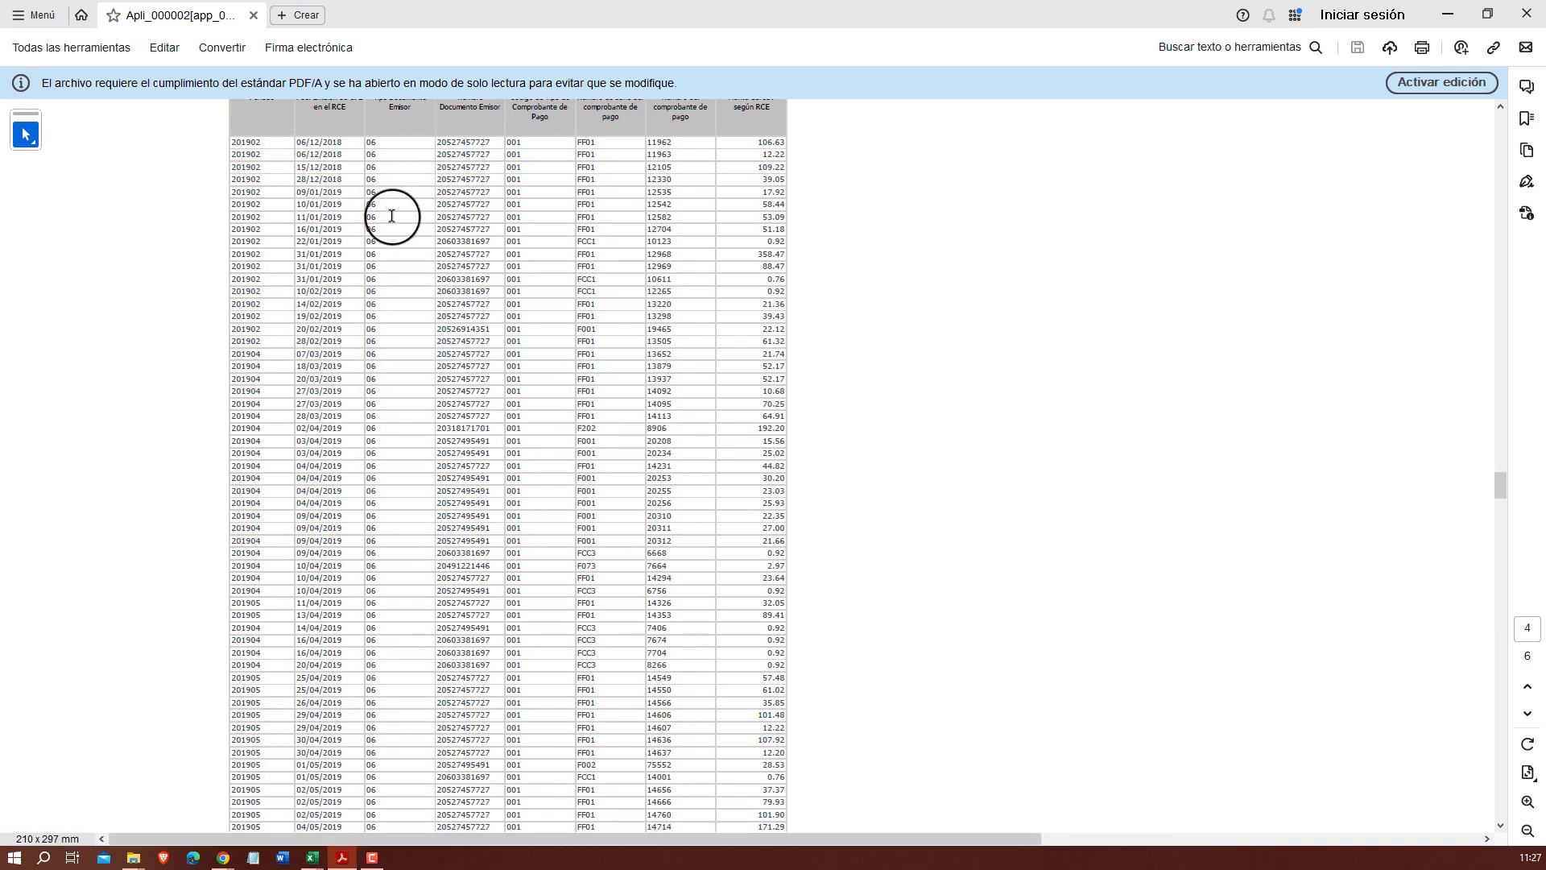
scroll(391, 214, up, 1)
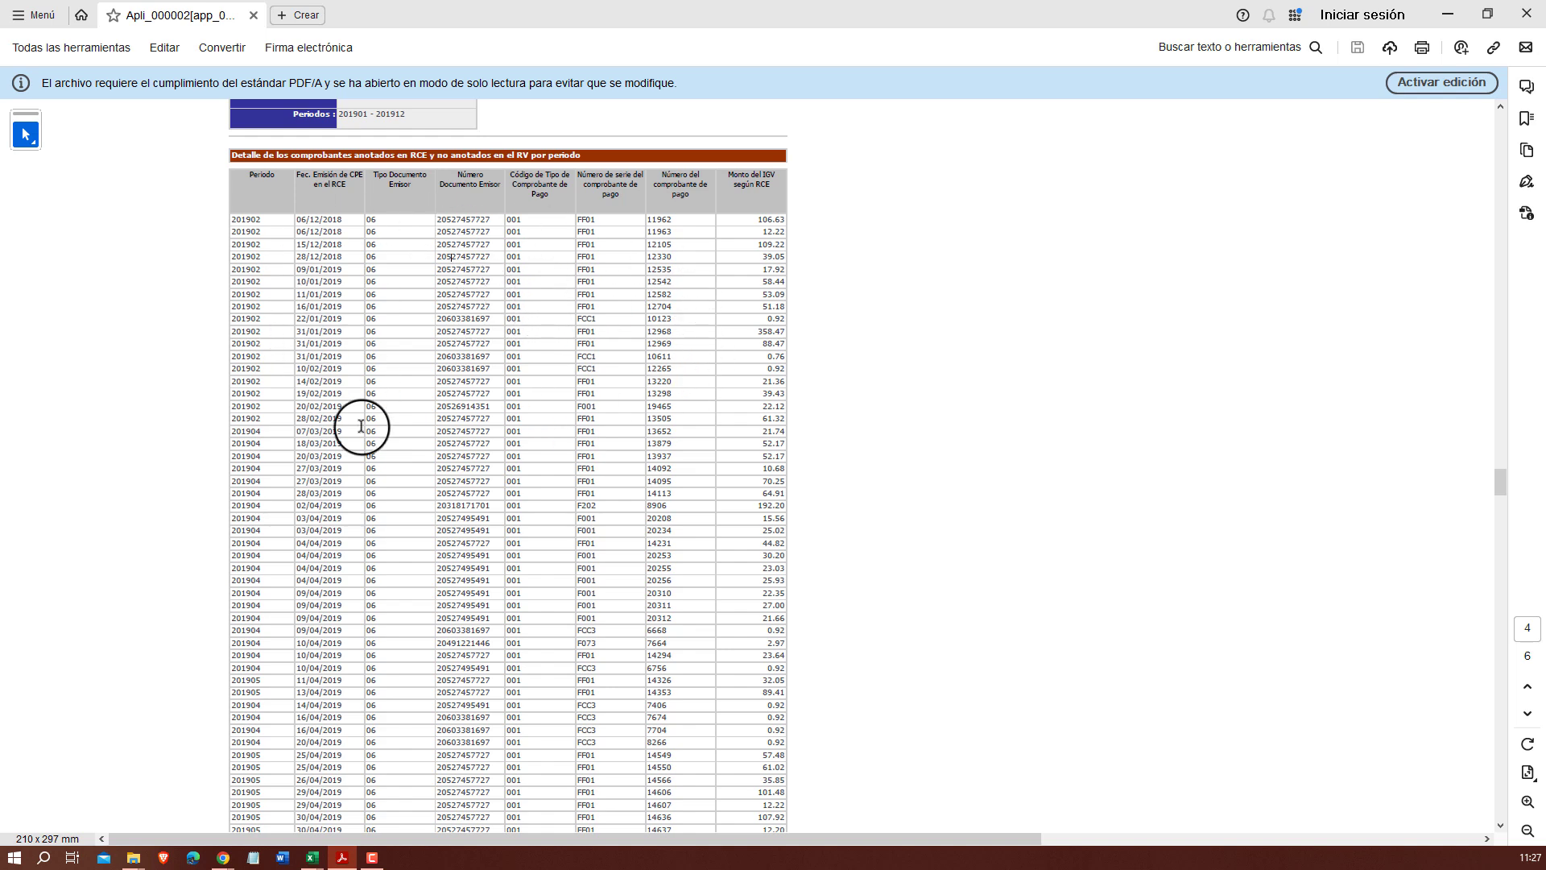
scroll(438, 409, up, 2)
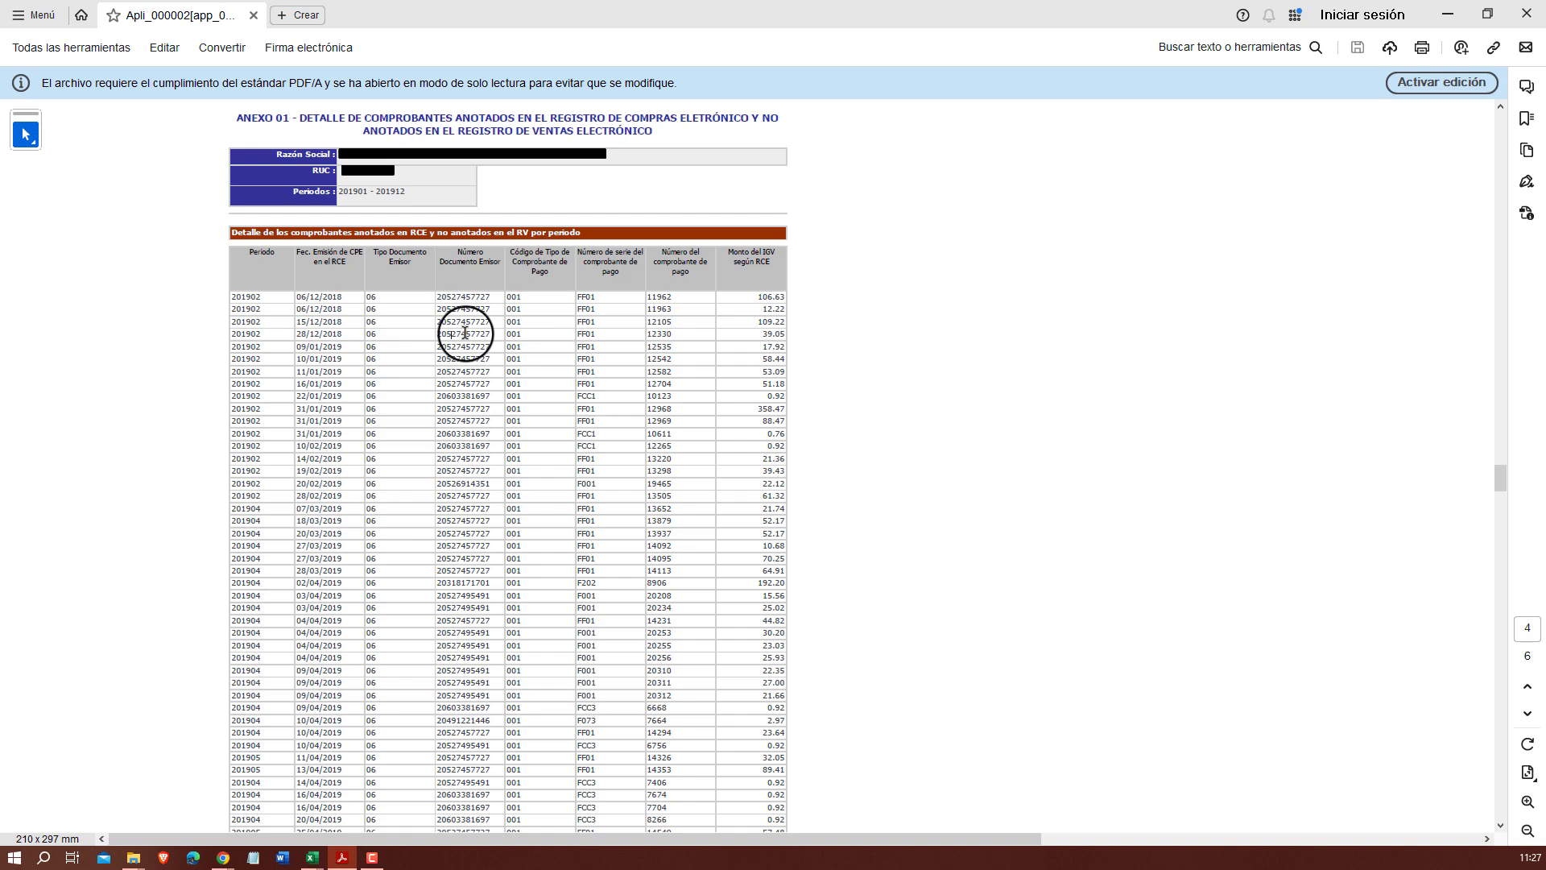
scroll(349, 346, up, 2)
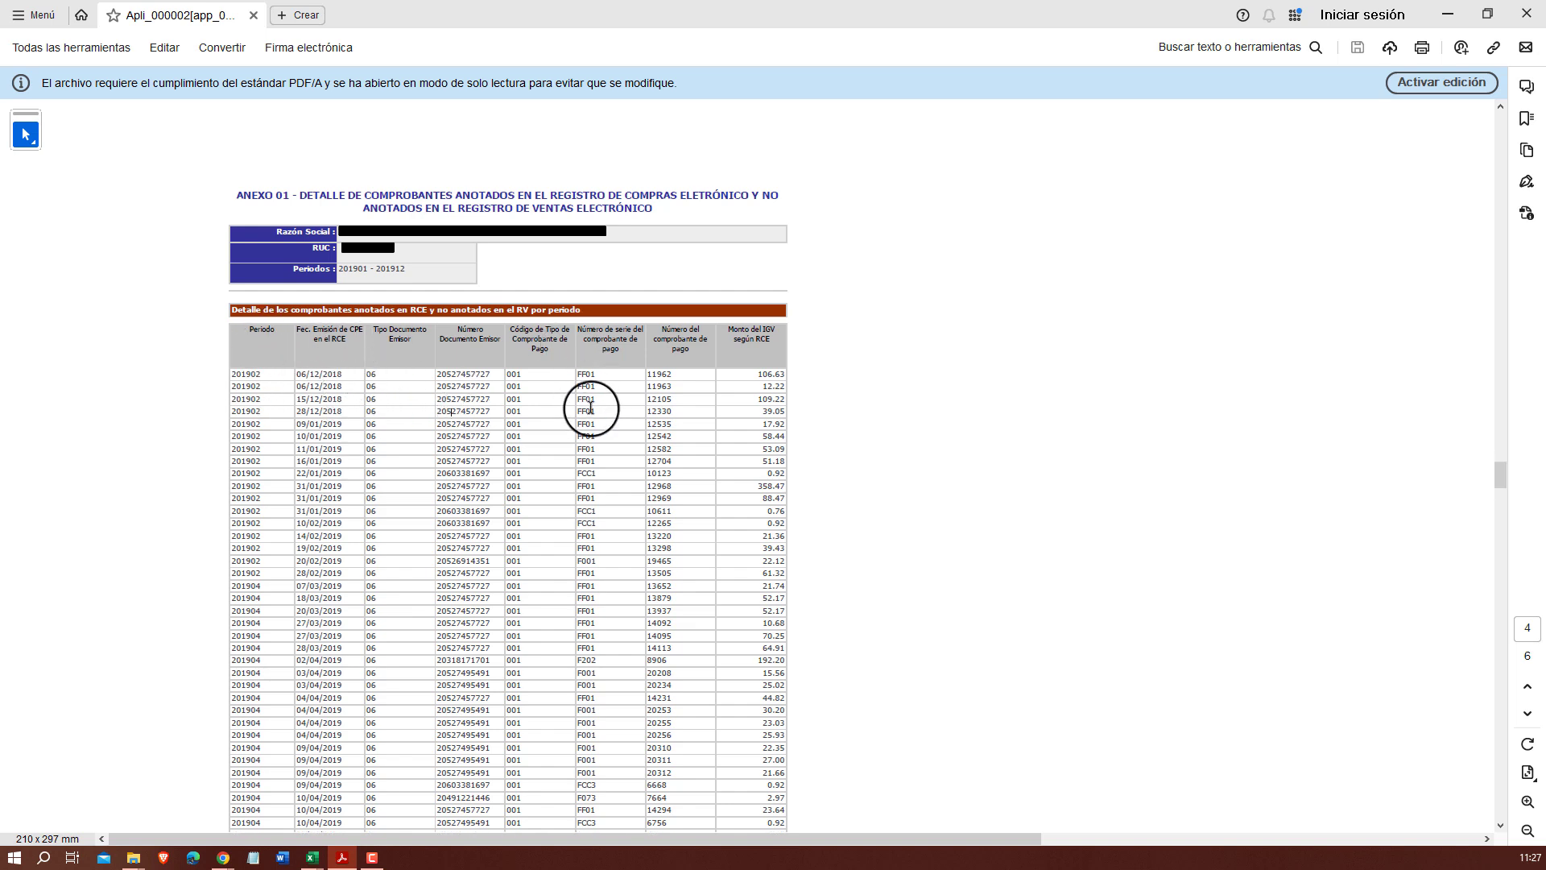
scroll(590, 407, down, 2)
scroll(580, 399, down, 1)
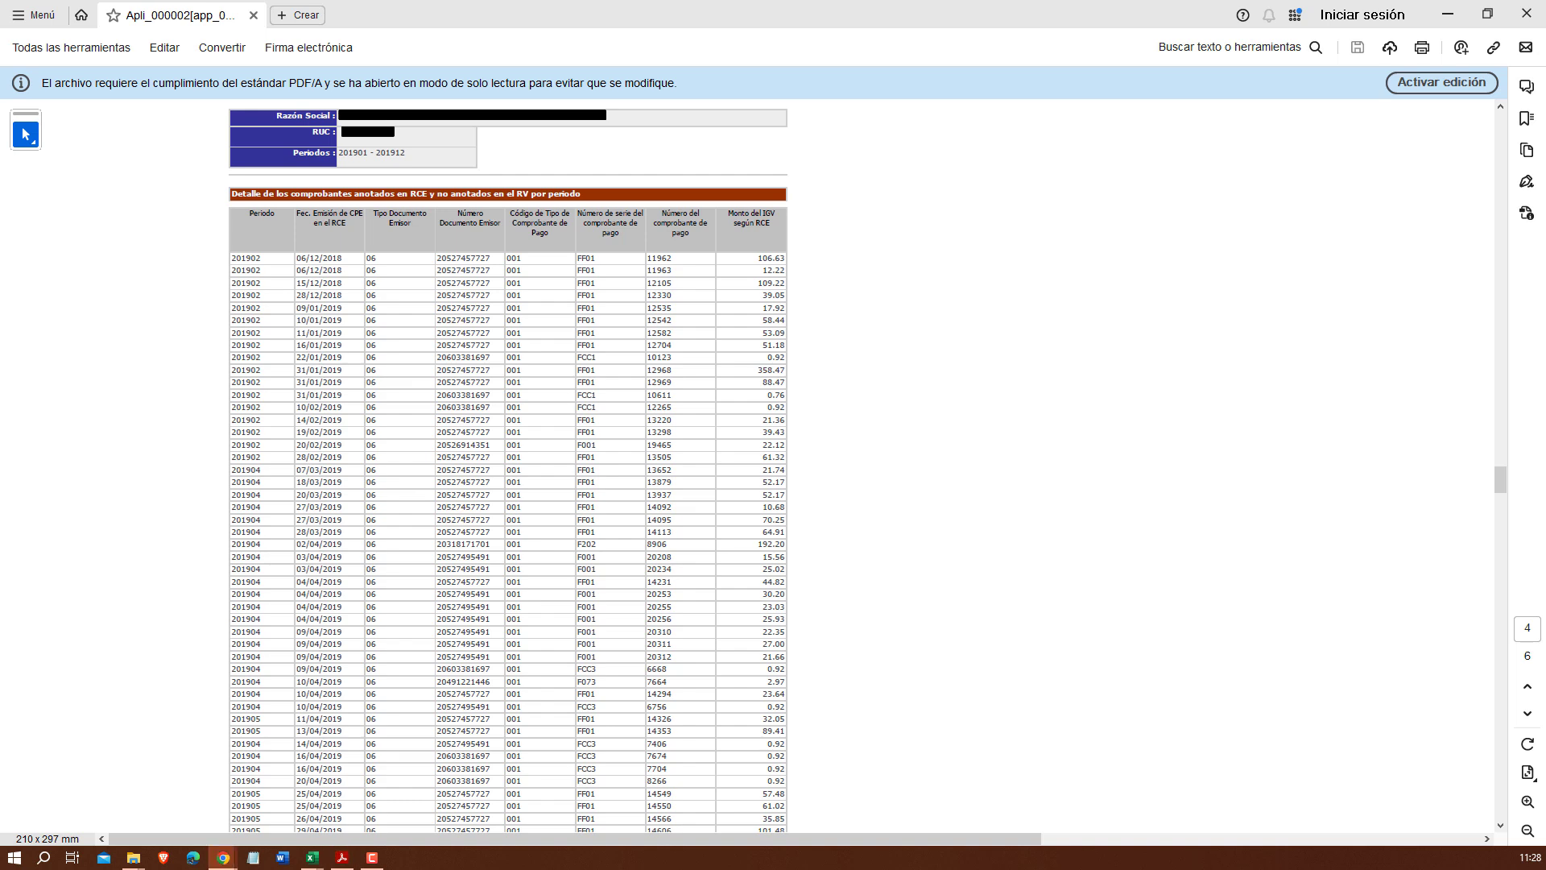
Maximize the Smallpdf browser window and bring up the full overview of Smallpdf tools
drag(787, 1, 1001, 1)
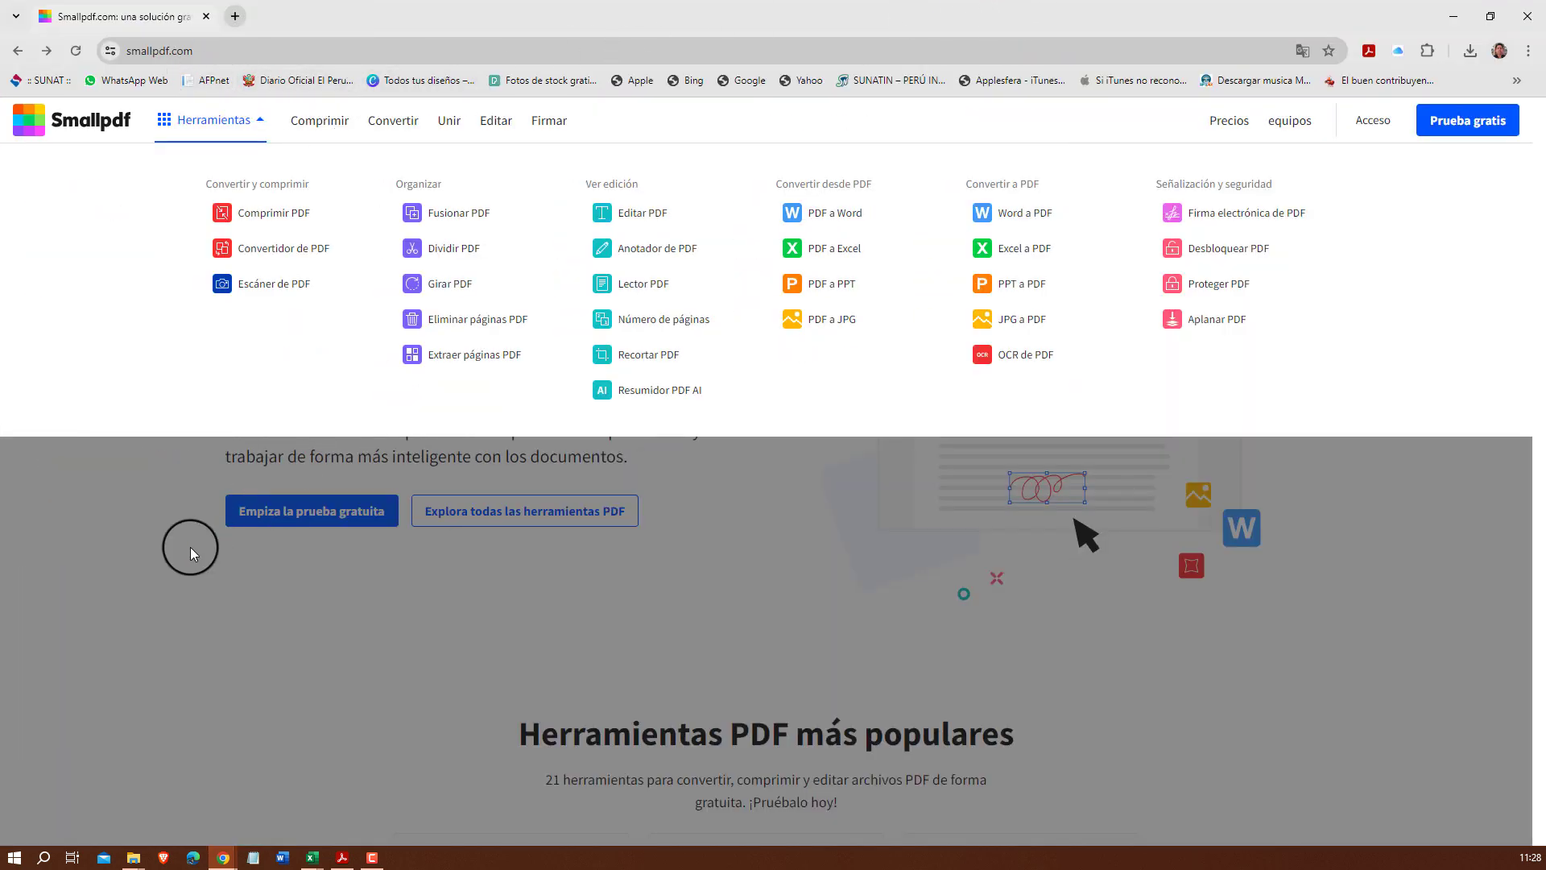
click(171, 573)
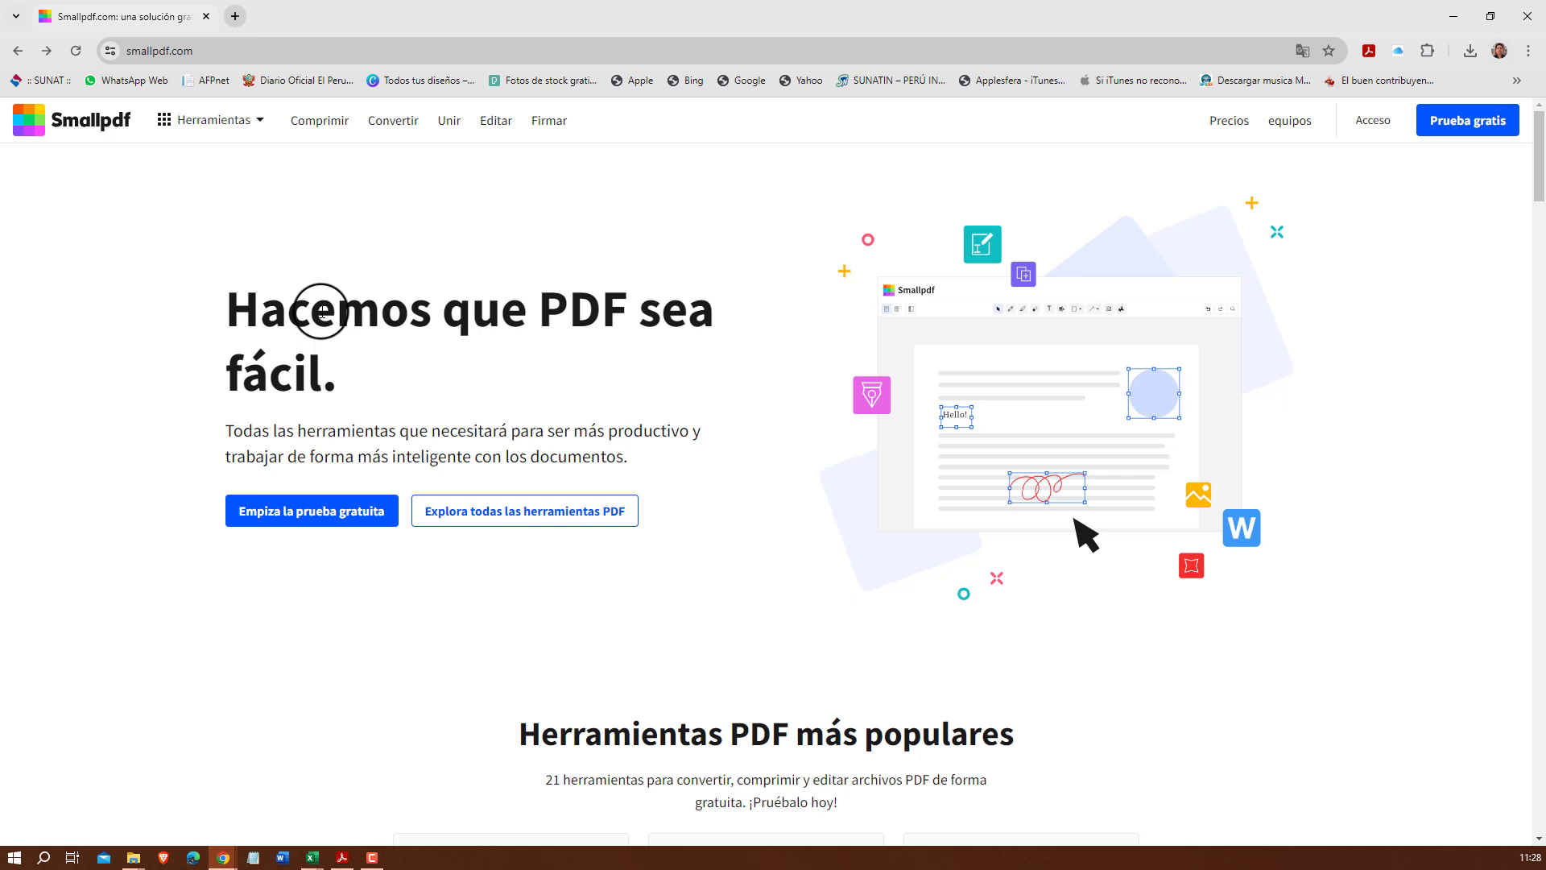
click(234, 122)
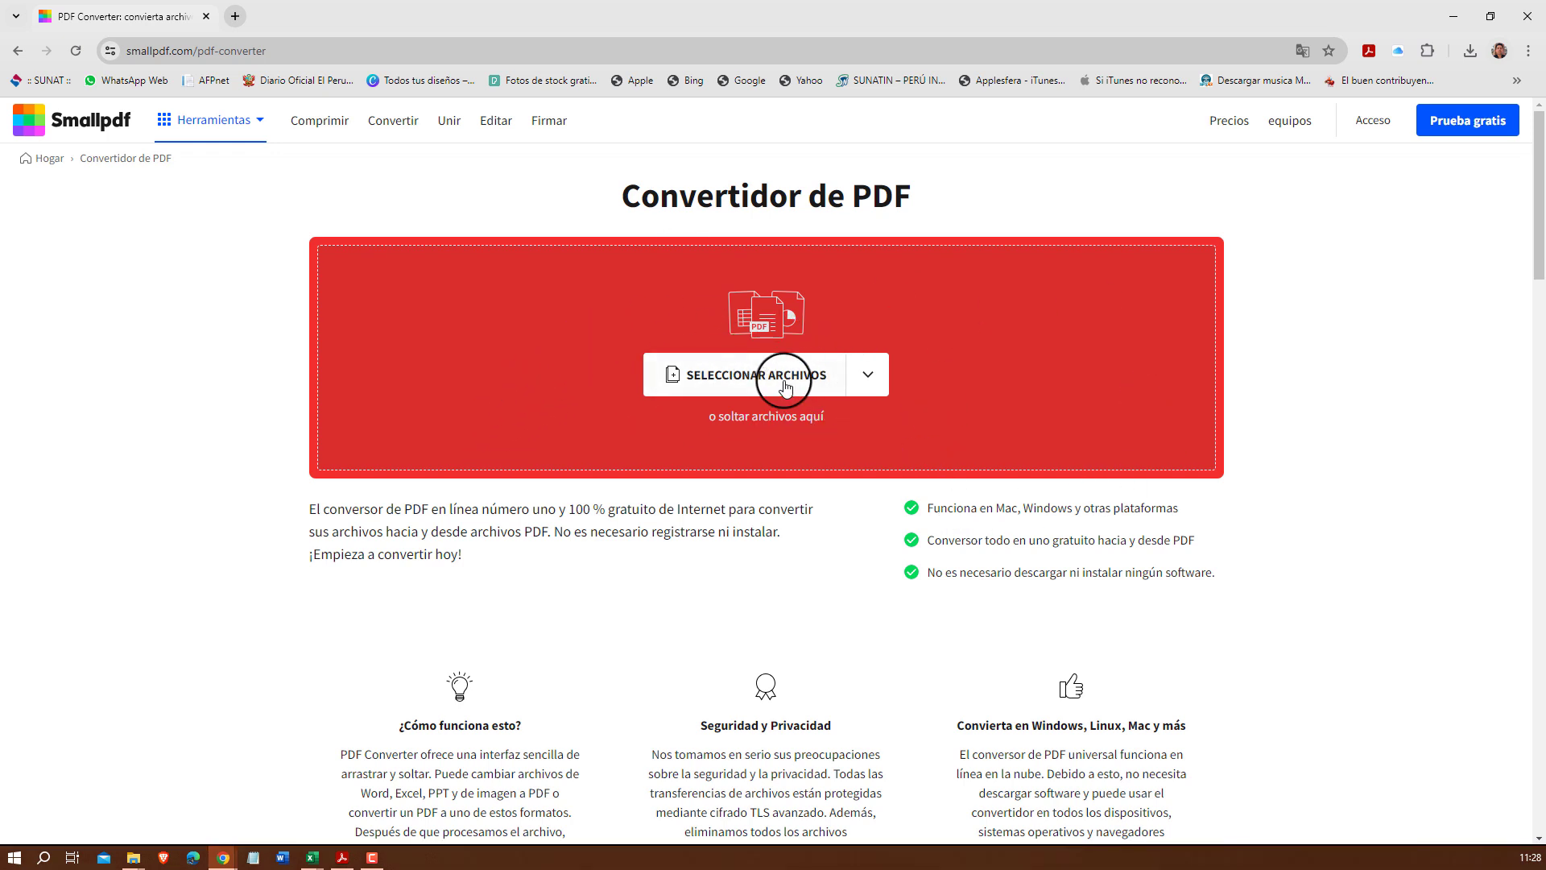
Upload the rvalores SUNAT notice PDF from the Descargas folder to Smallpdf's converter
click(810, 390)
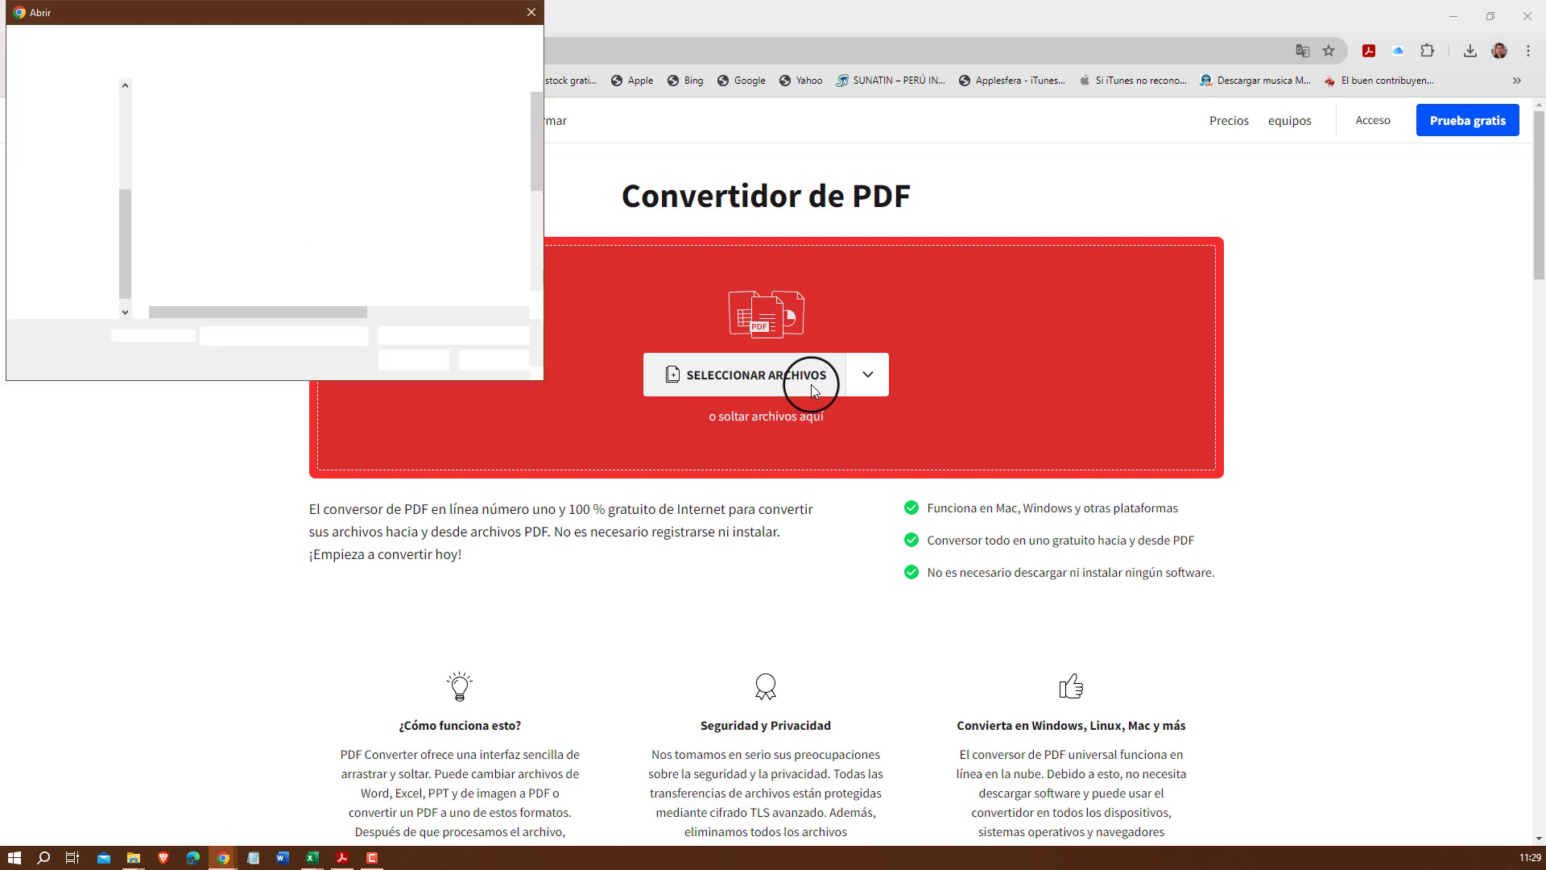
click(79, 116)
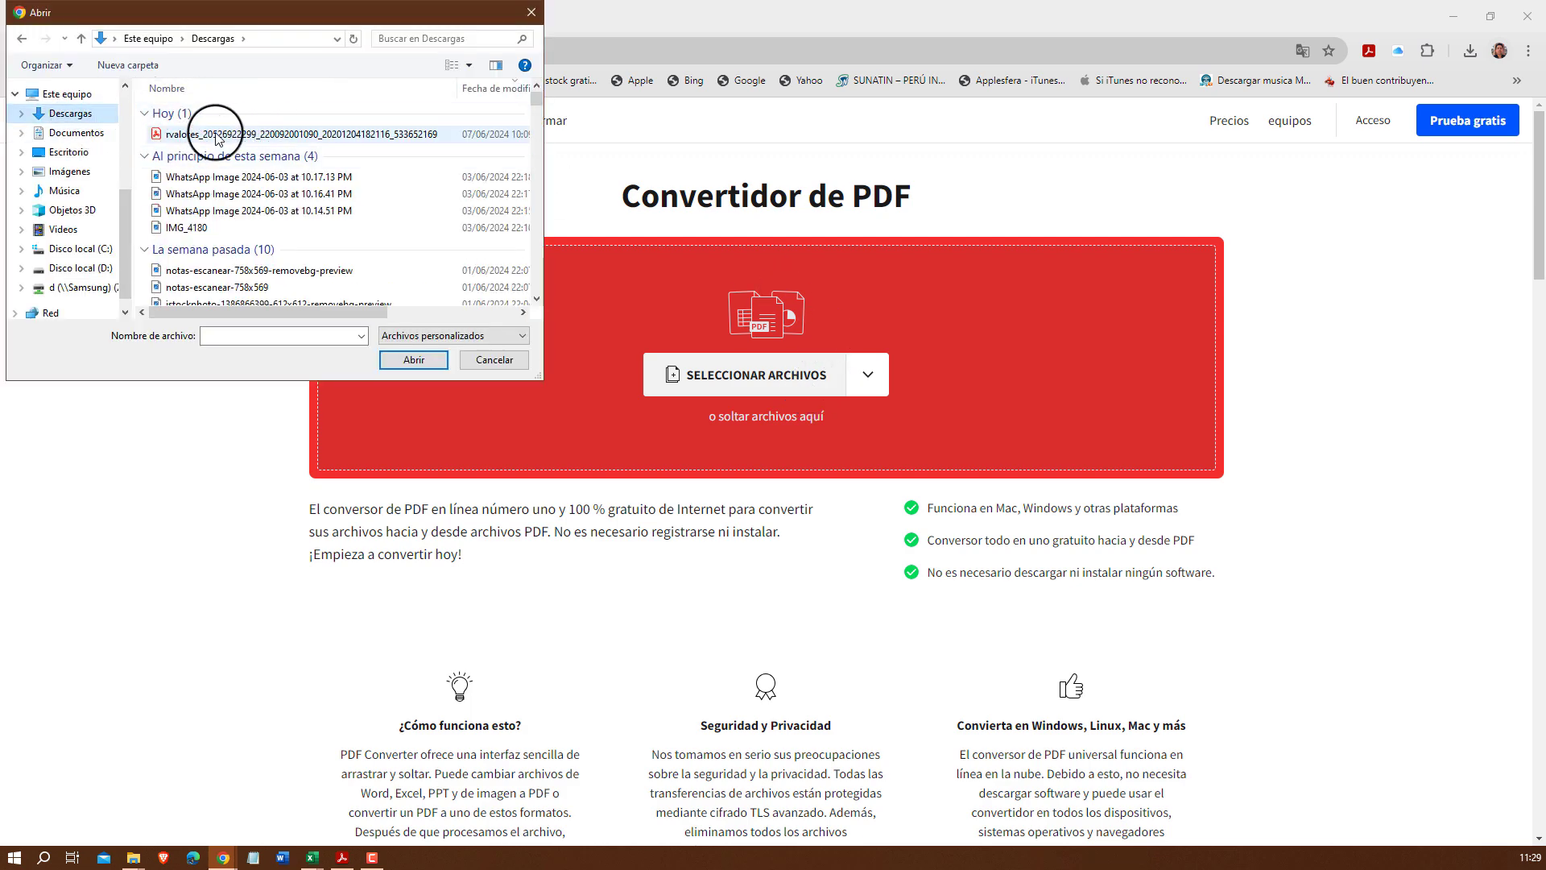
click(213, 134)
click(403, 359)
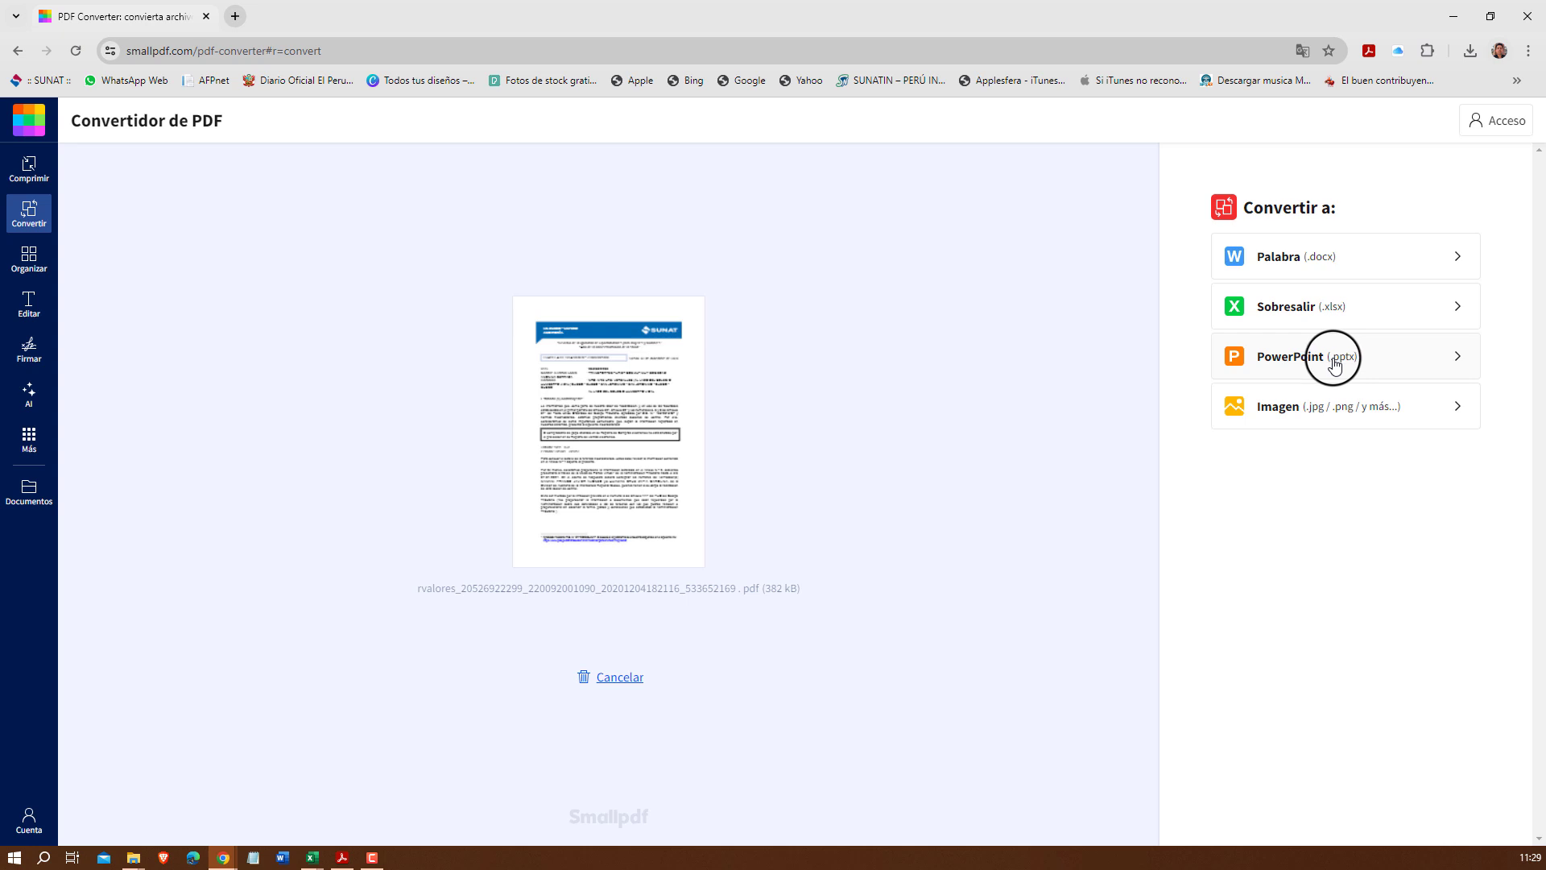
Convert the PDF to Excel (.xlsx) and save the resulting workbook into Descargas
click(1273, 313)
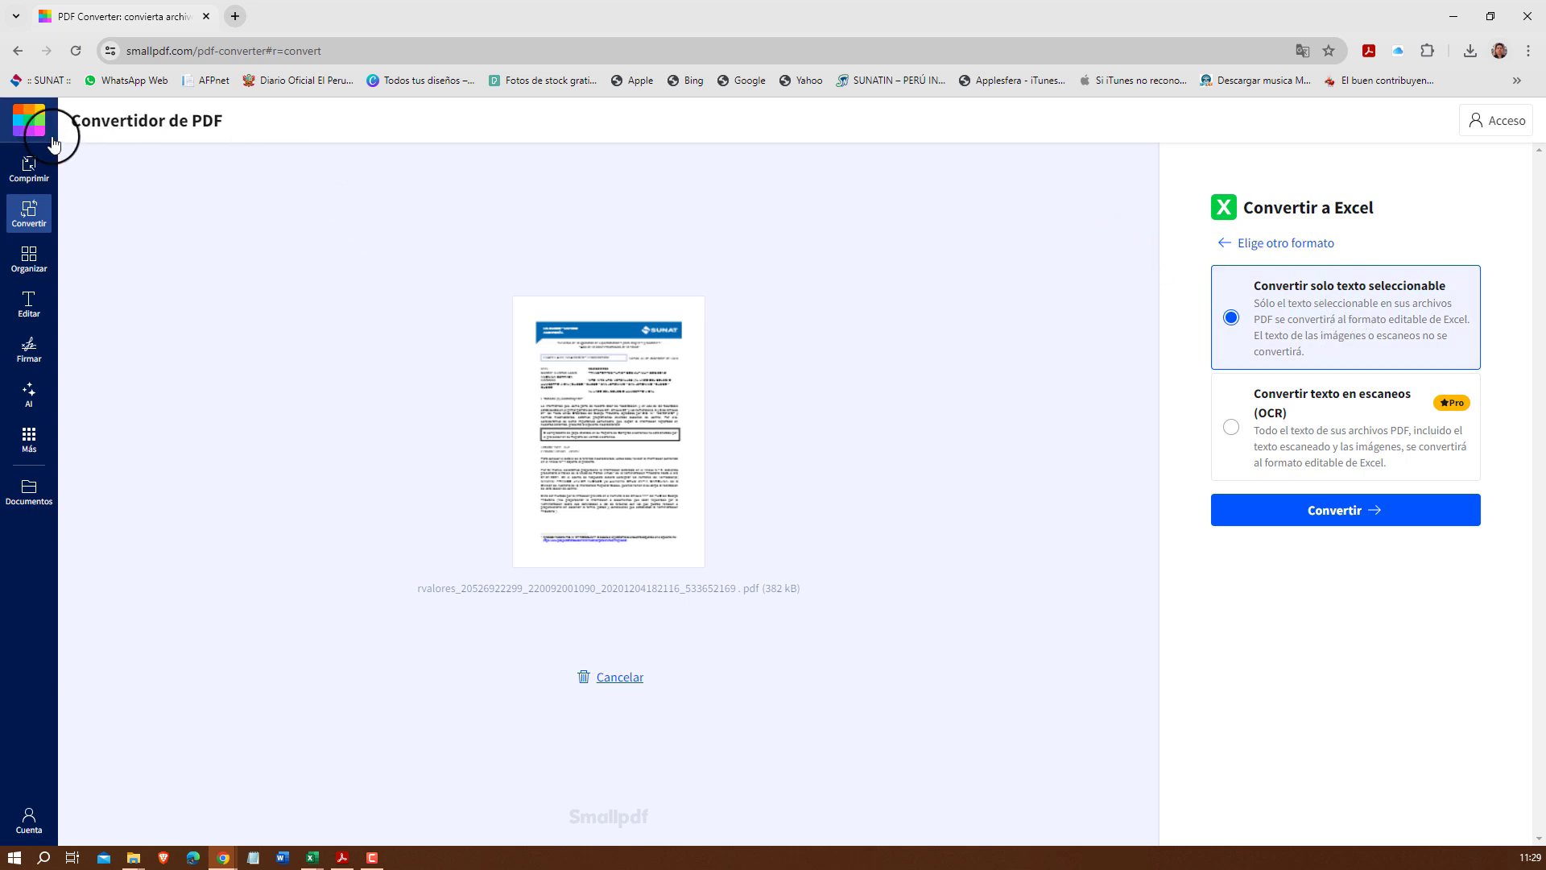
click(1341, 512)
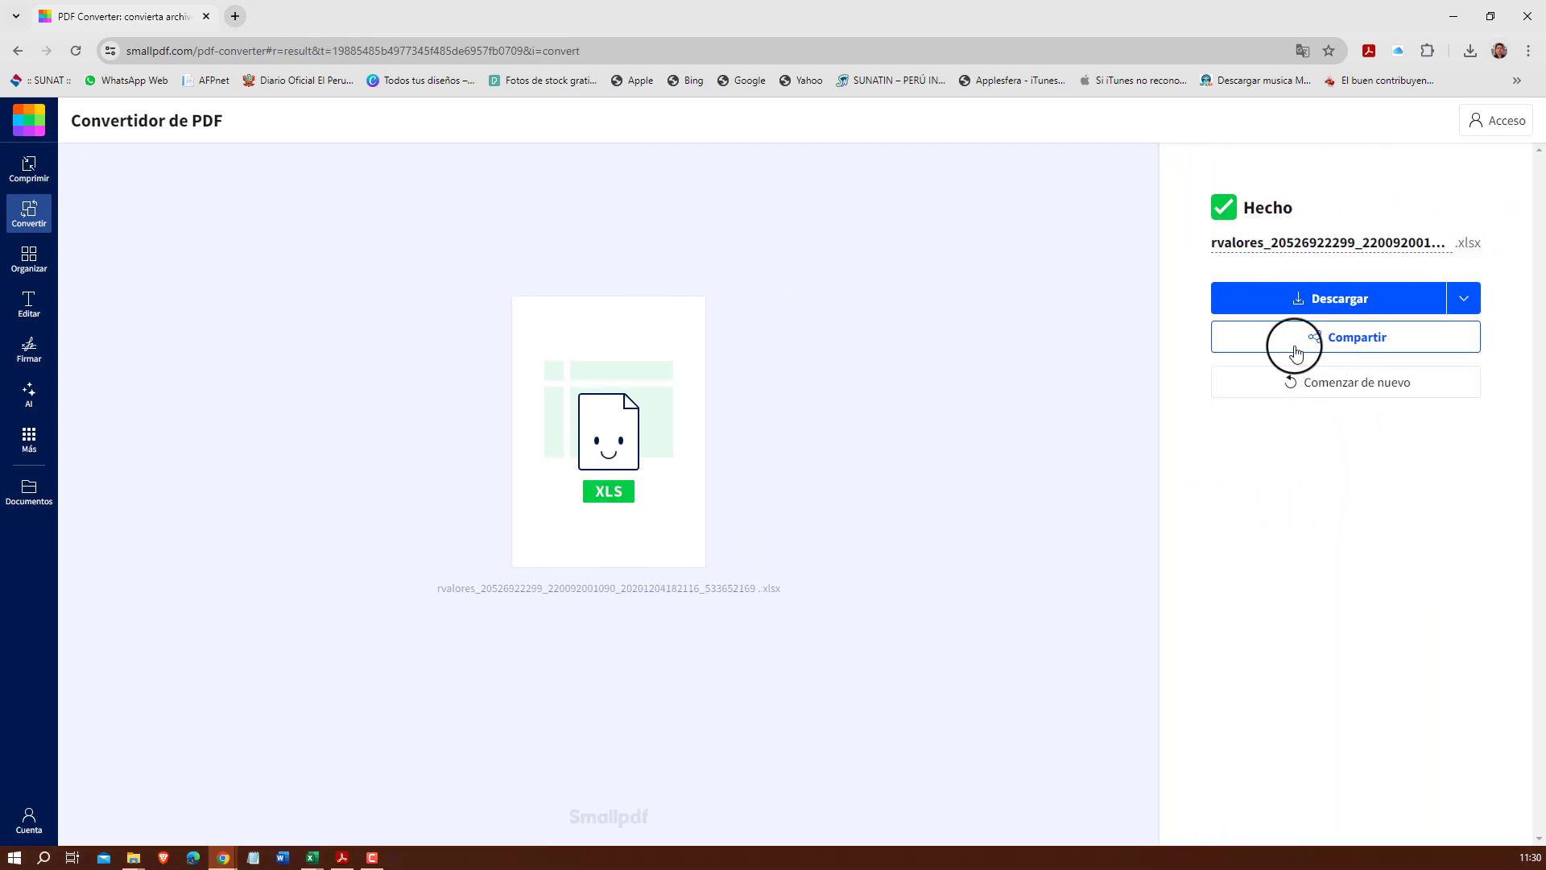
click(1340, 298)
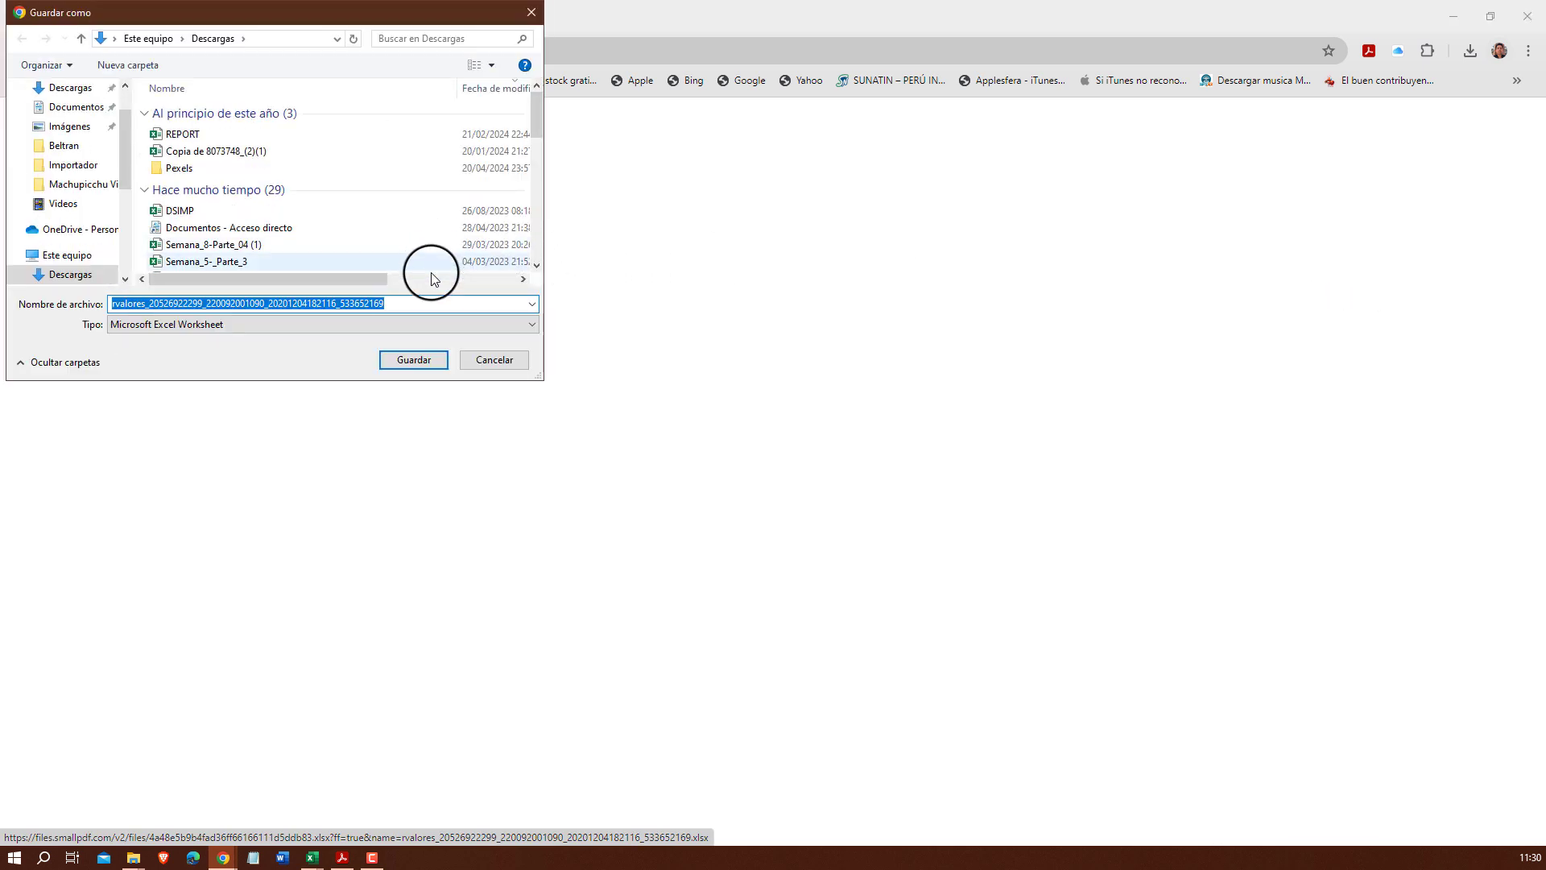
click(70, 87)
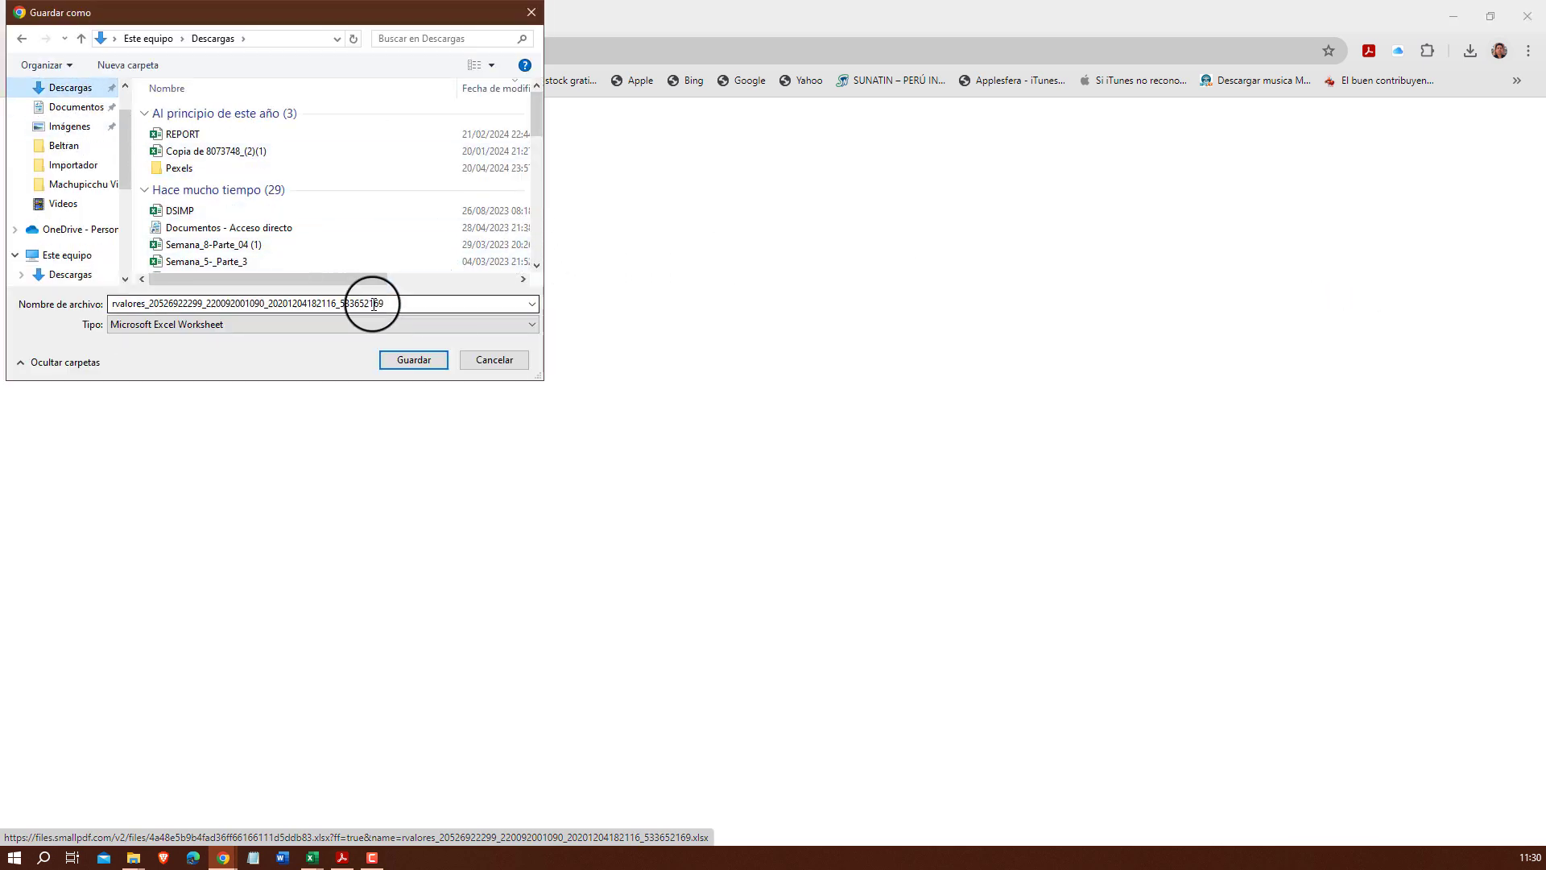
click(411, 360)
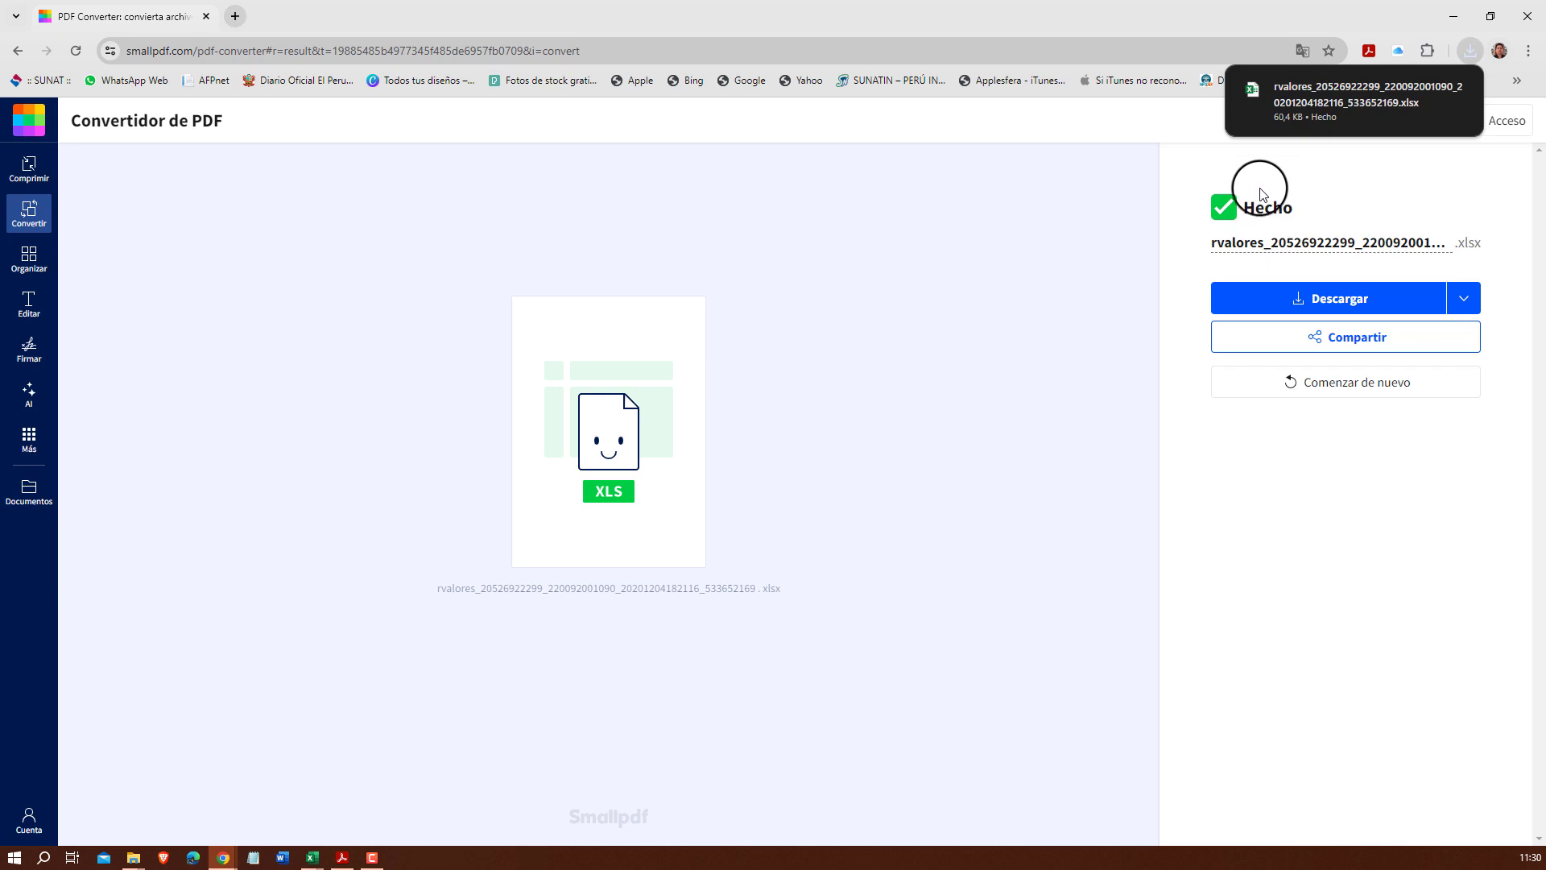
Open the converted workbook, enable editing, and check the monthly IGV sum against the 97,880.64 total
click(1316, 98)
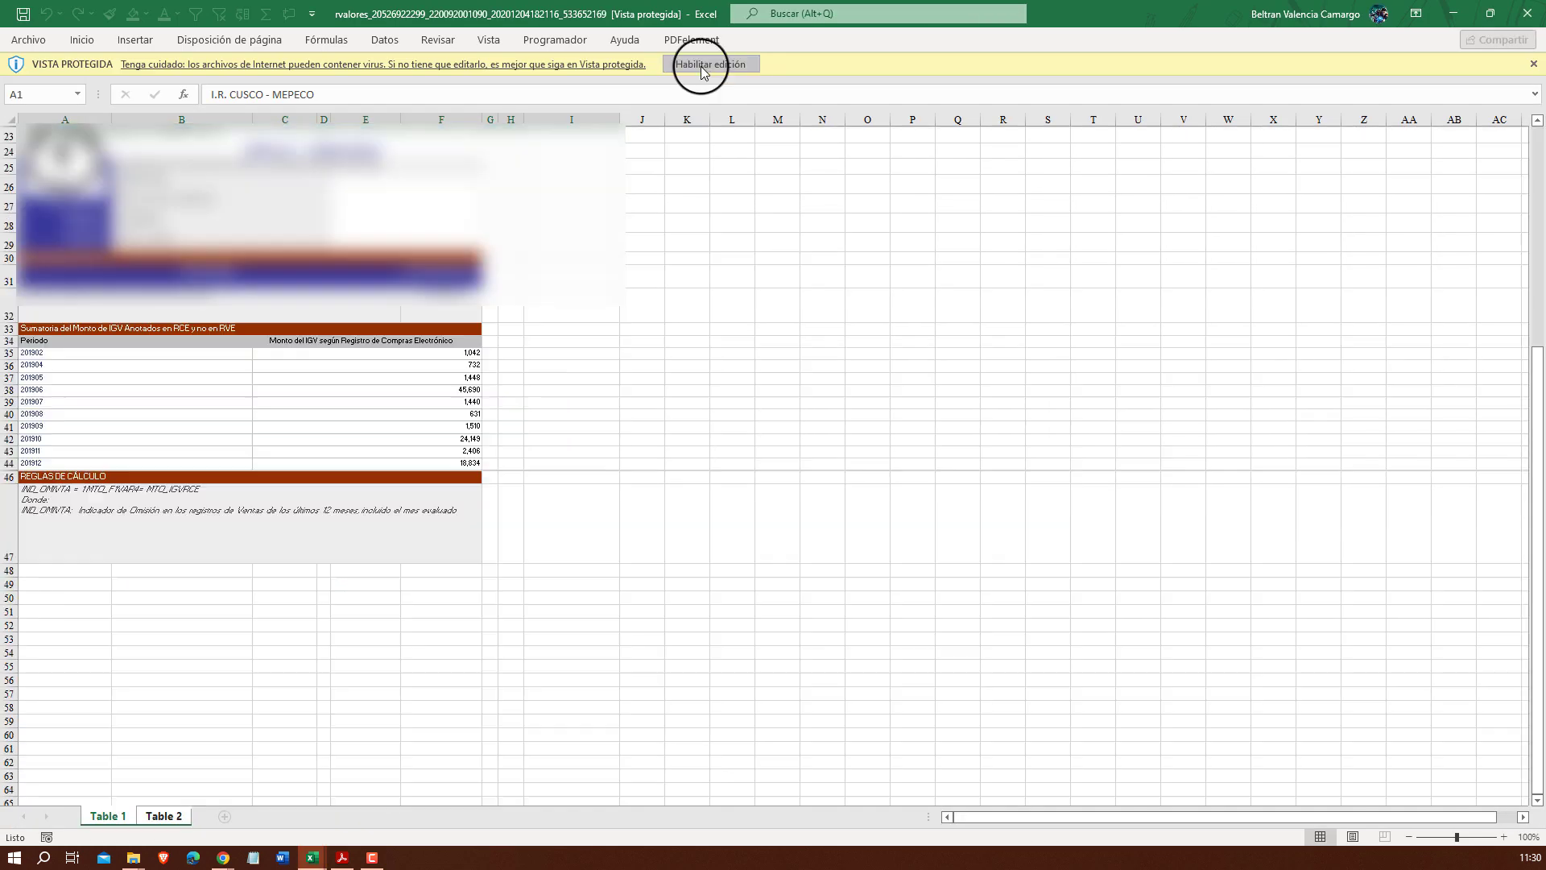
click(703, 64)
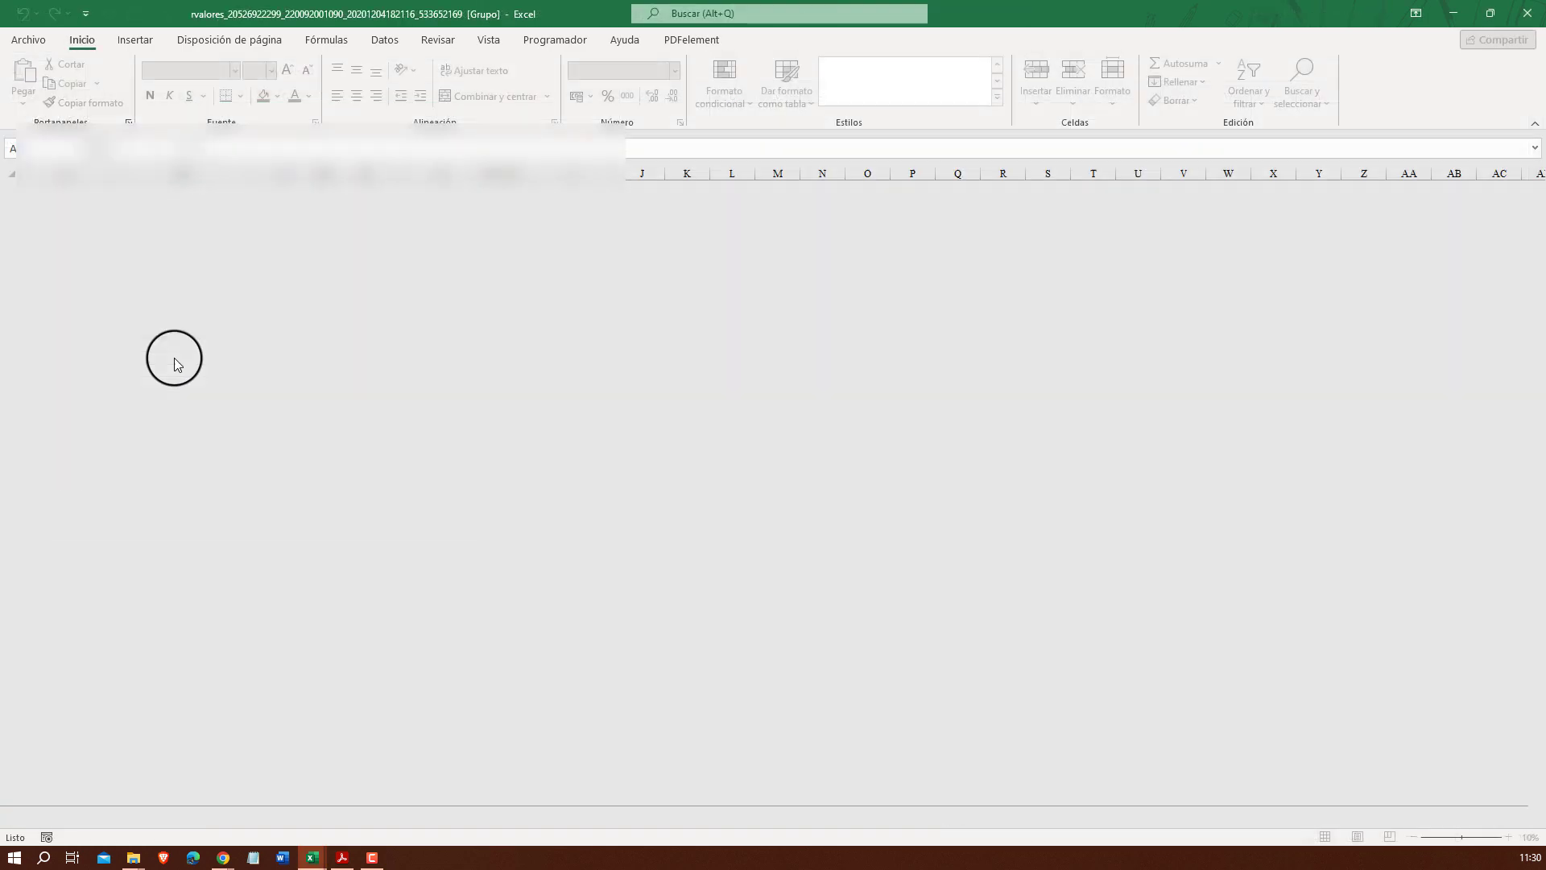
scroll(335, 435, down, 1)
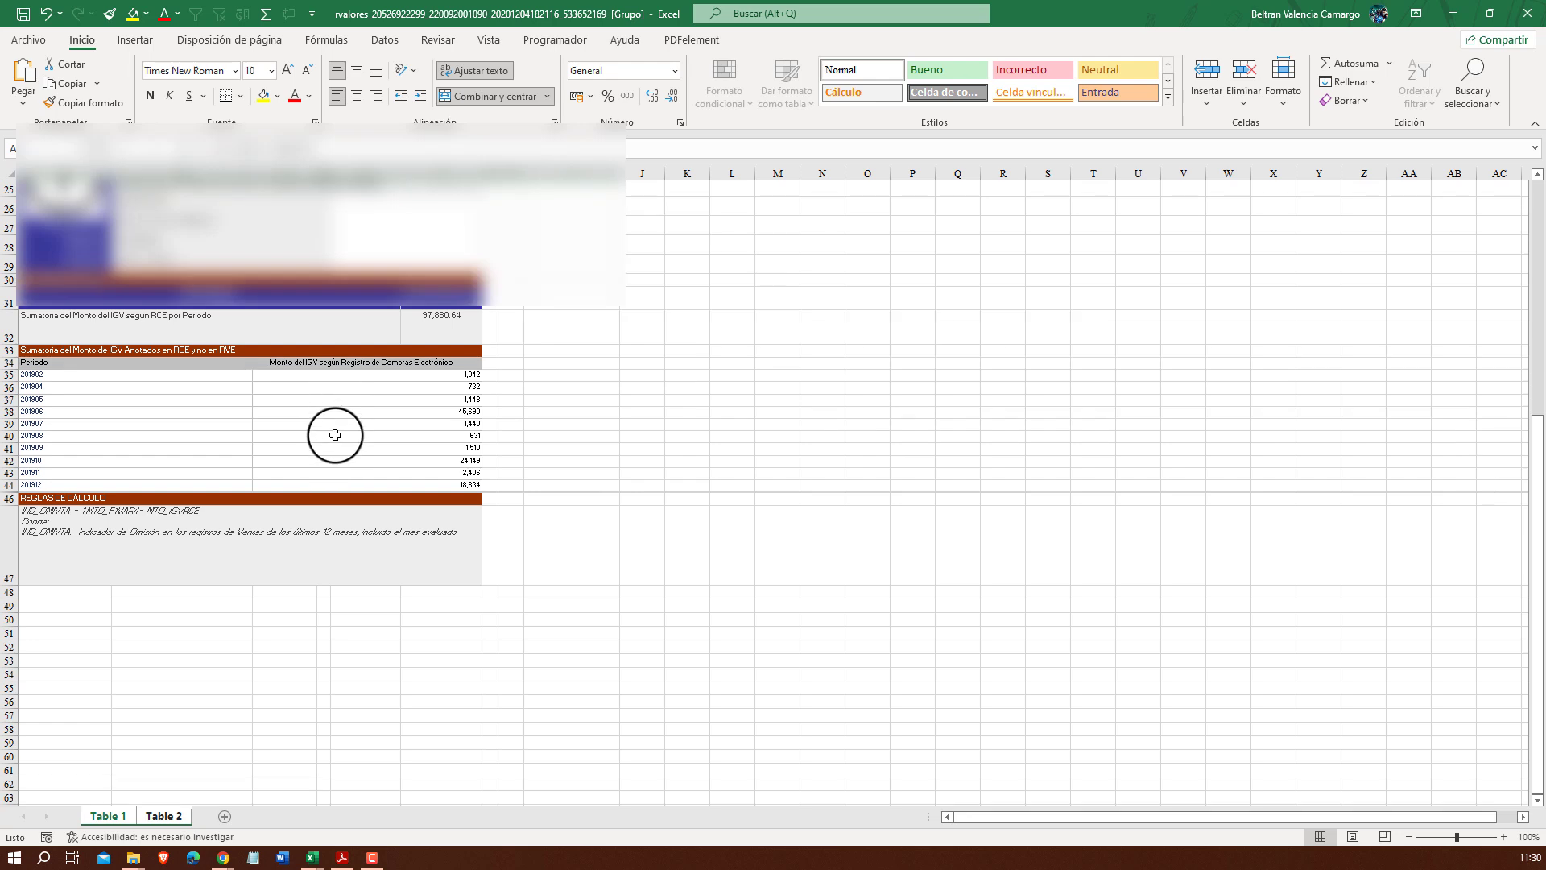
scroll(335, 435, down, 2)
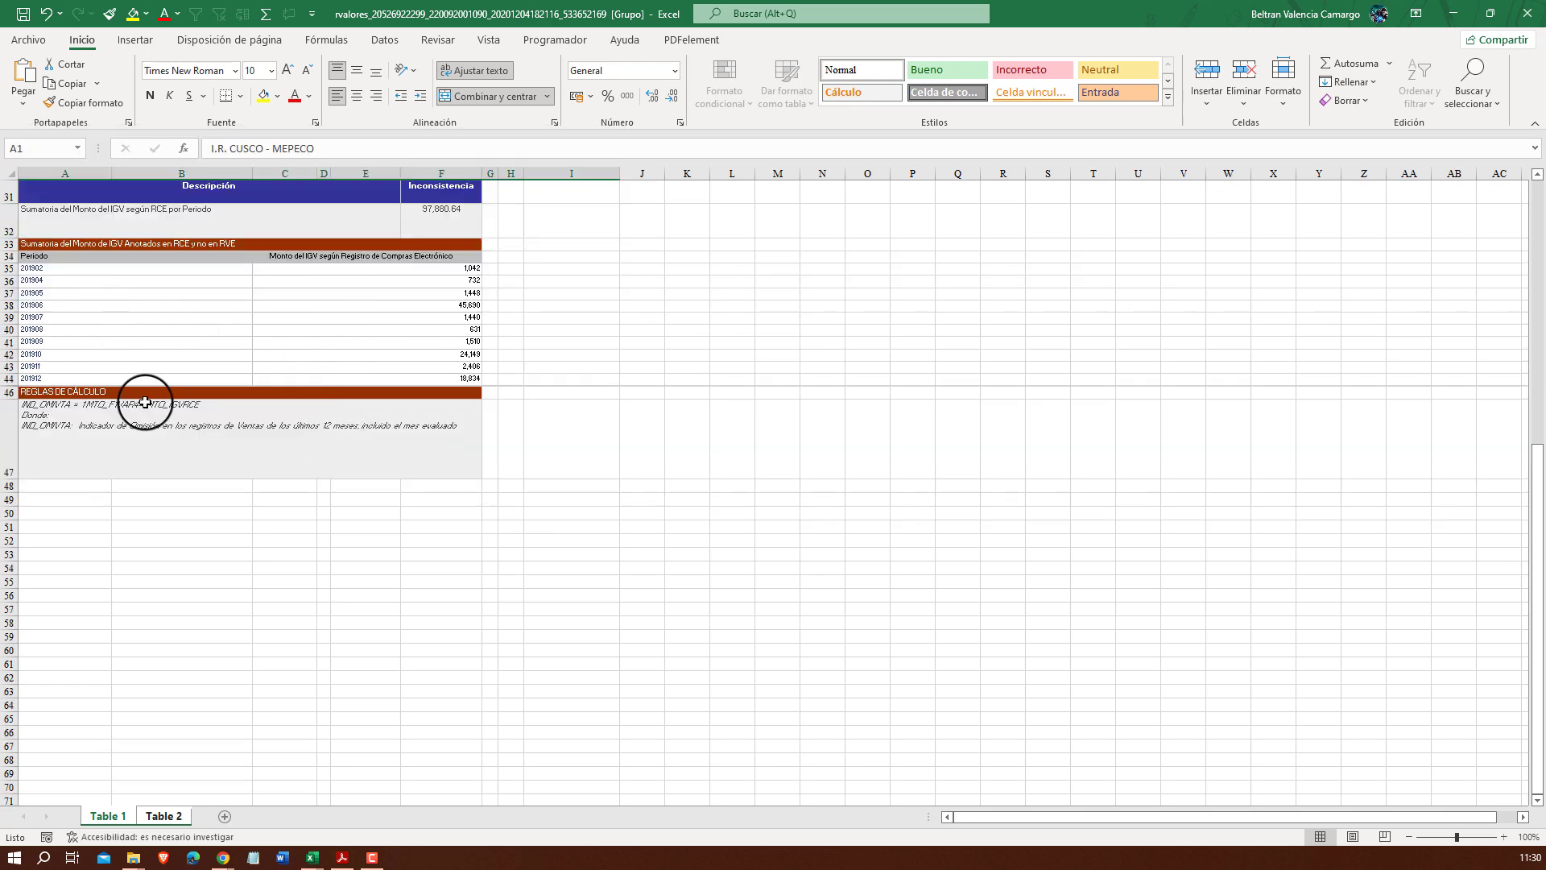
drag(412, 267, 446, 382)
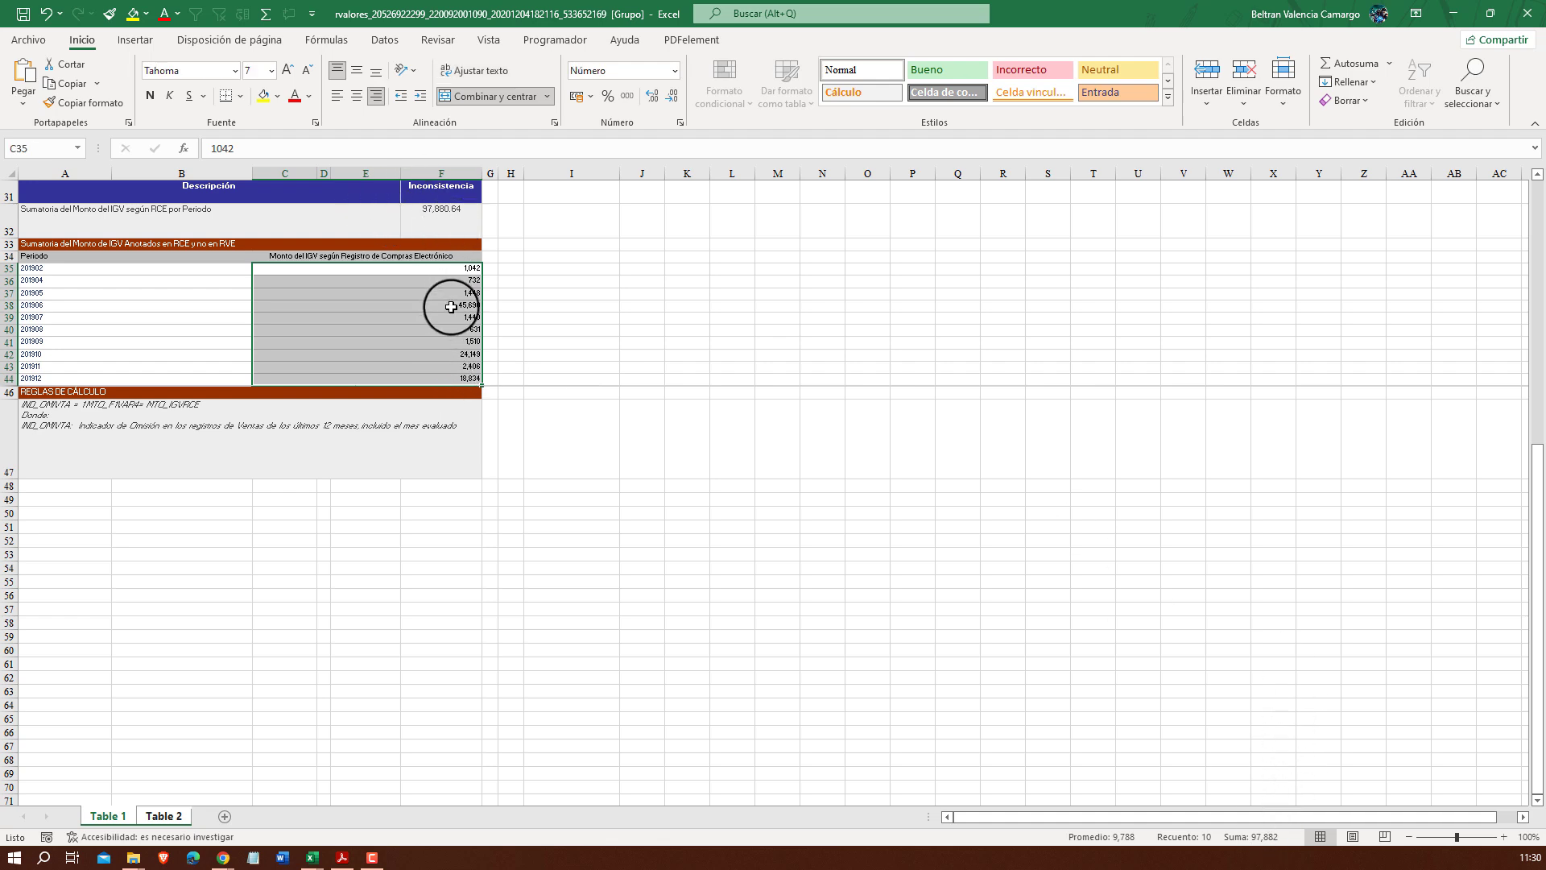
click(441, 210)
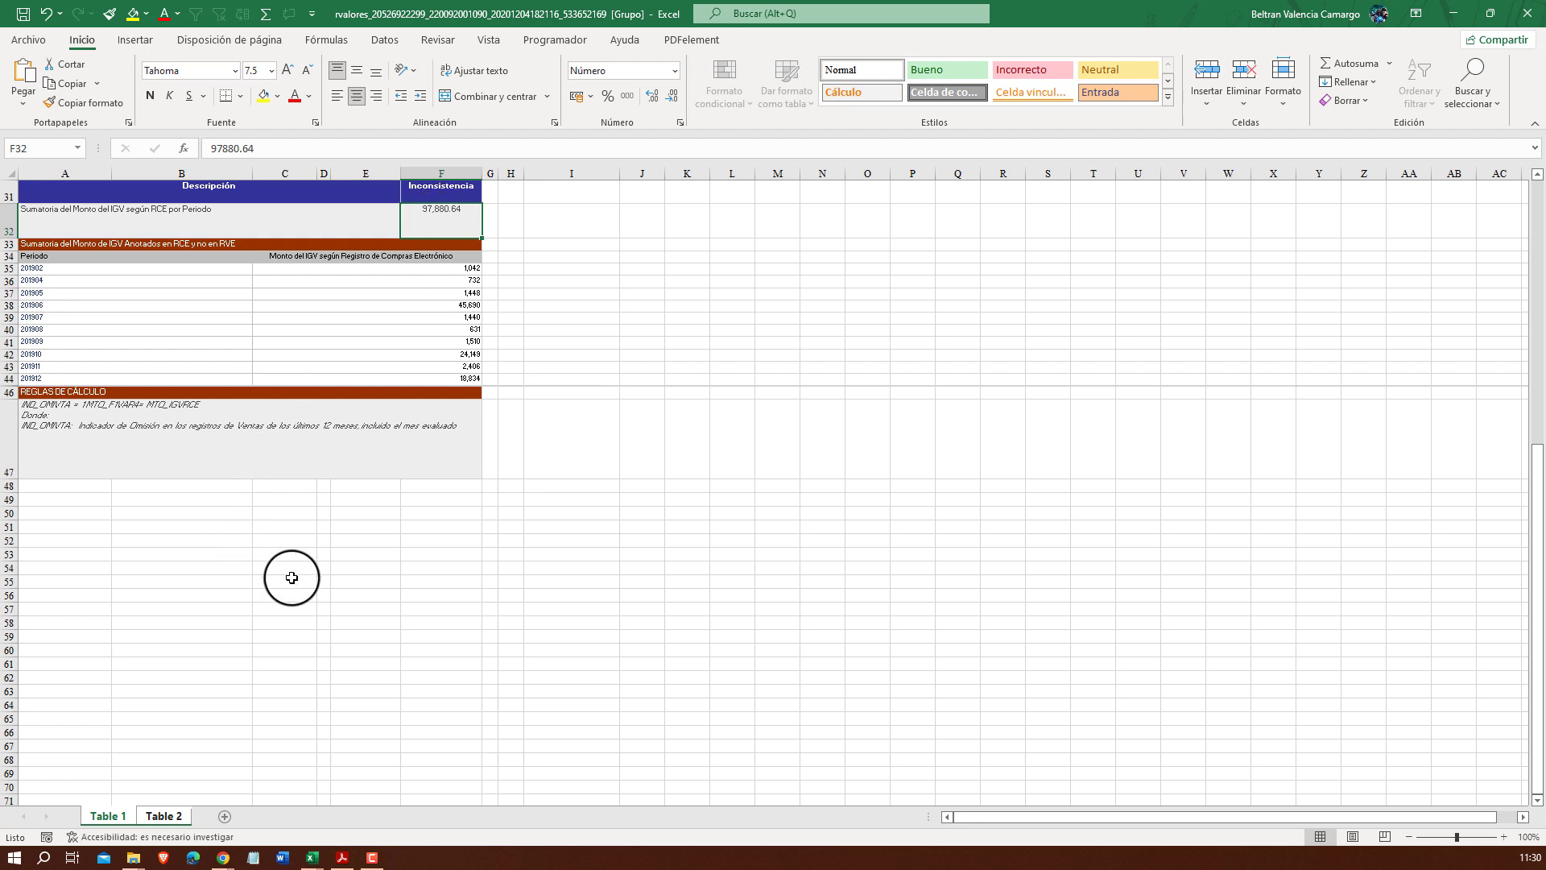
click(385, 583)
Glance at the detail table in the source PDF, then minimize Acrobat back to Excel
click(343, 858)
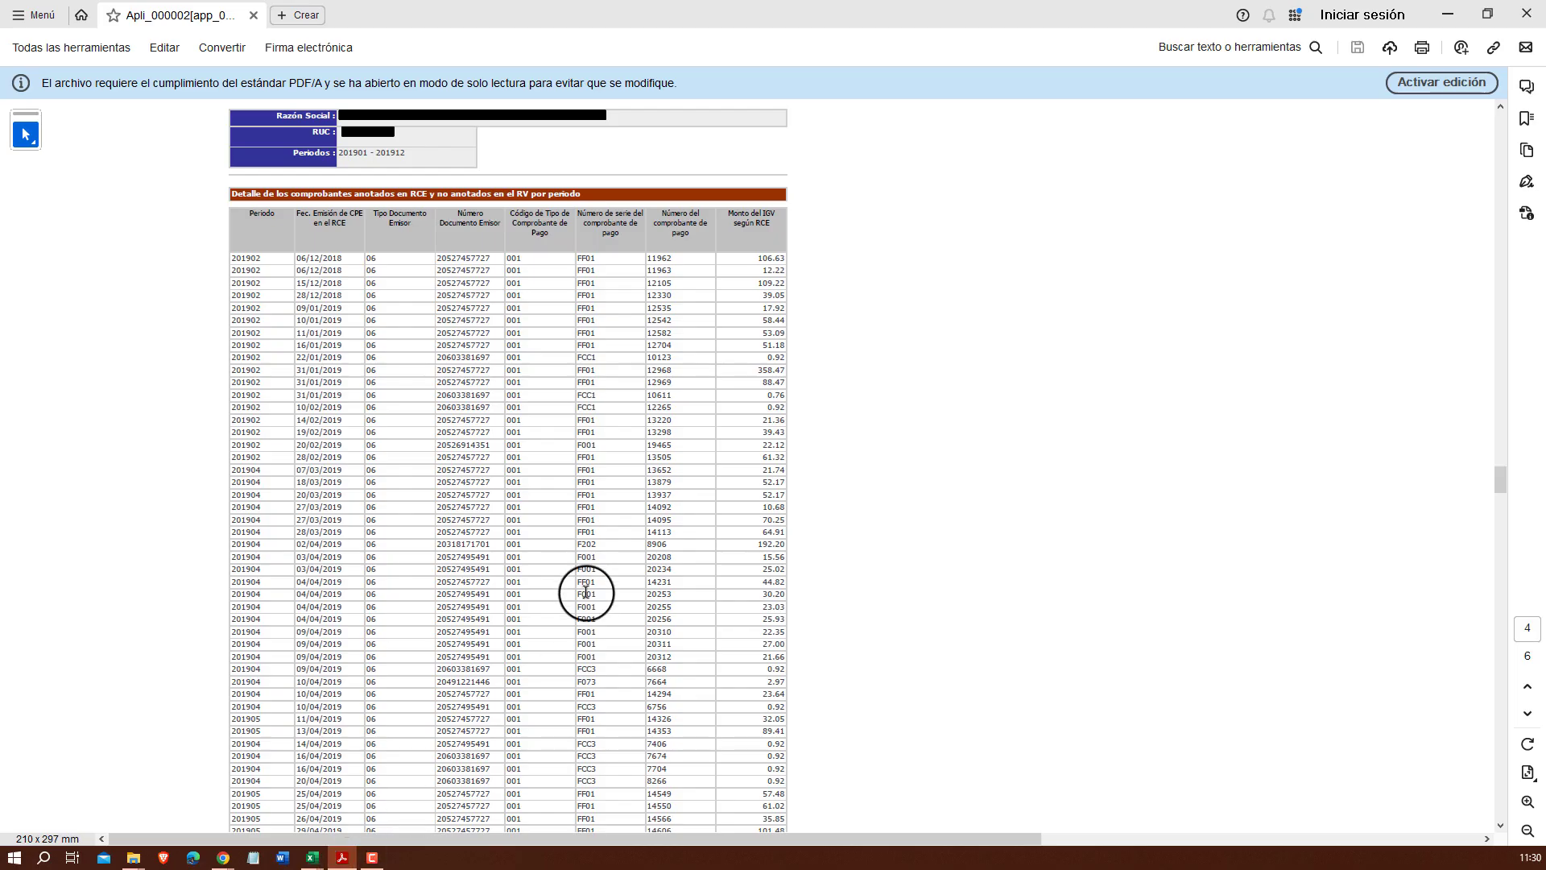
scroll(452, 479, down, 2)
scroll(452, 456, up, 2)
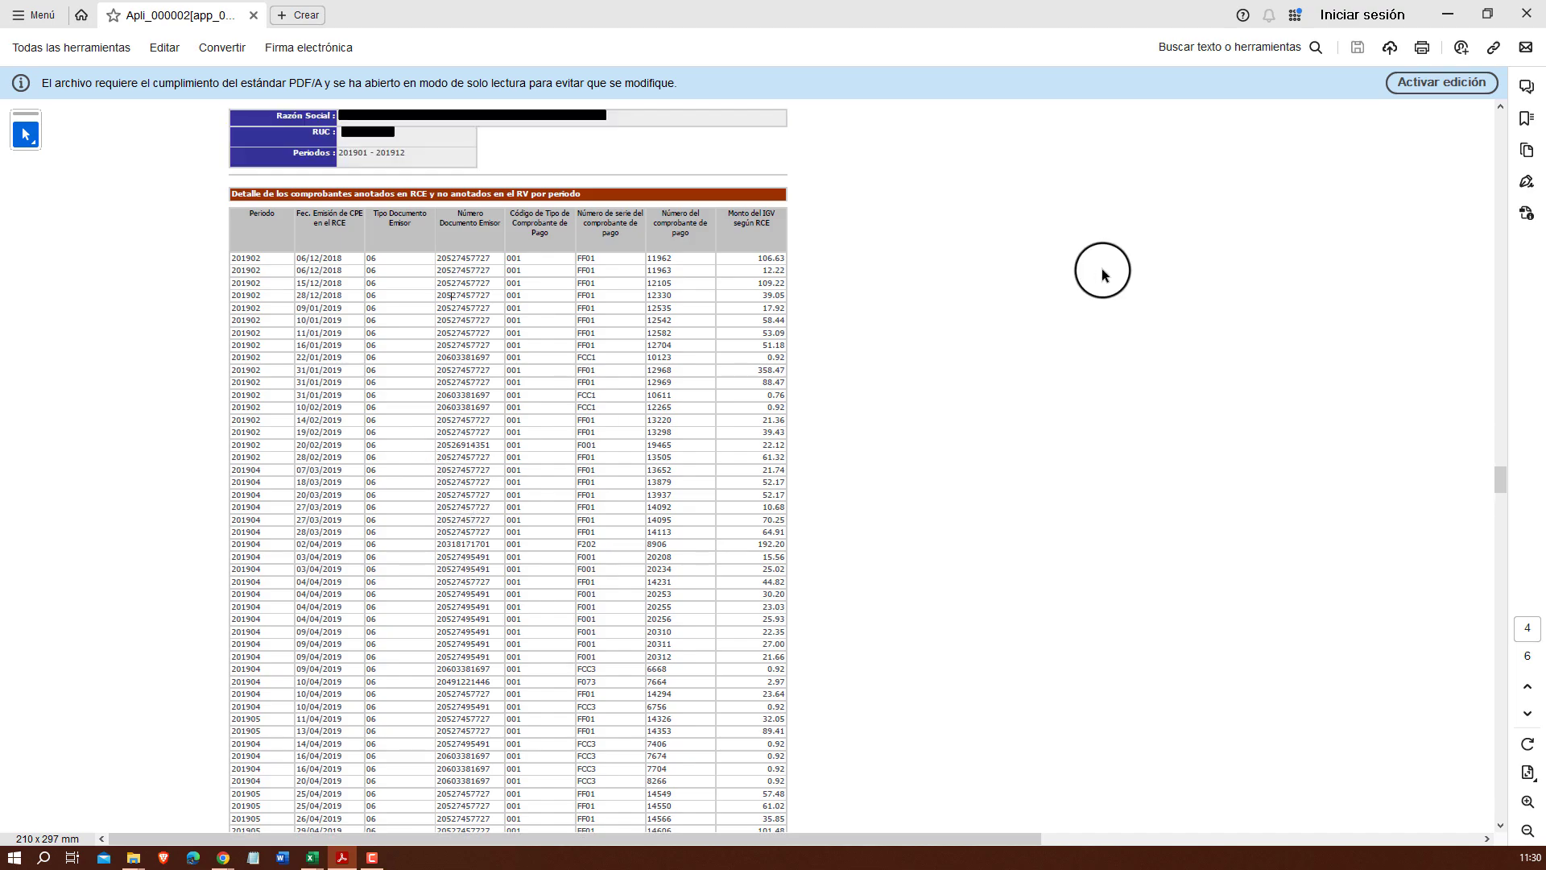
click(1447, 14)
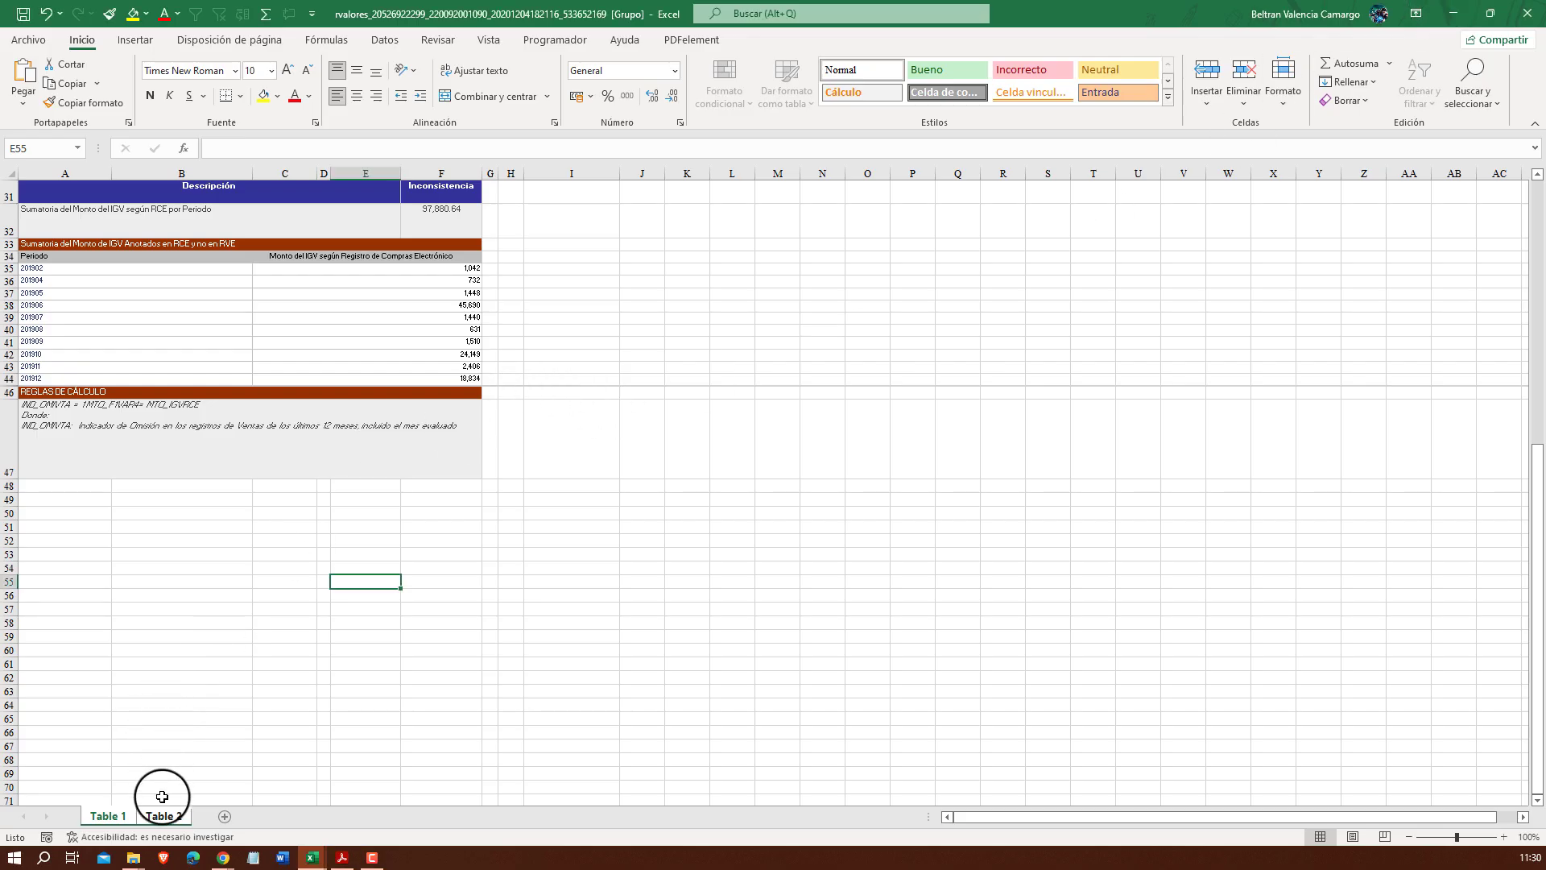
Show the Table 2 sheet's Anexo 01 detail from the top and move along row 8 from D8
click(129, 666)
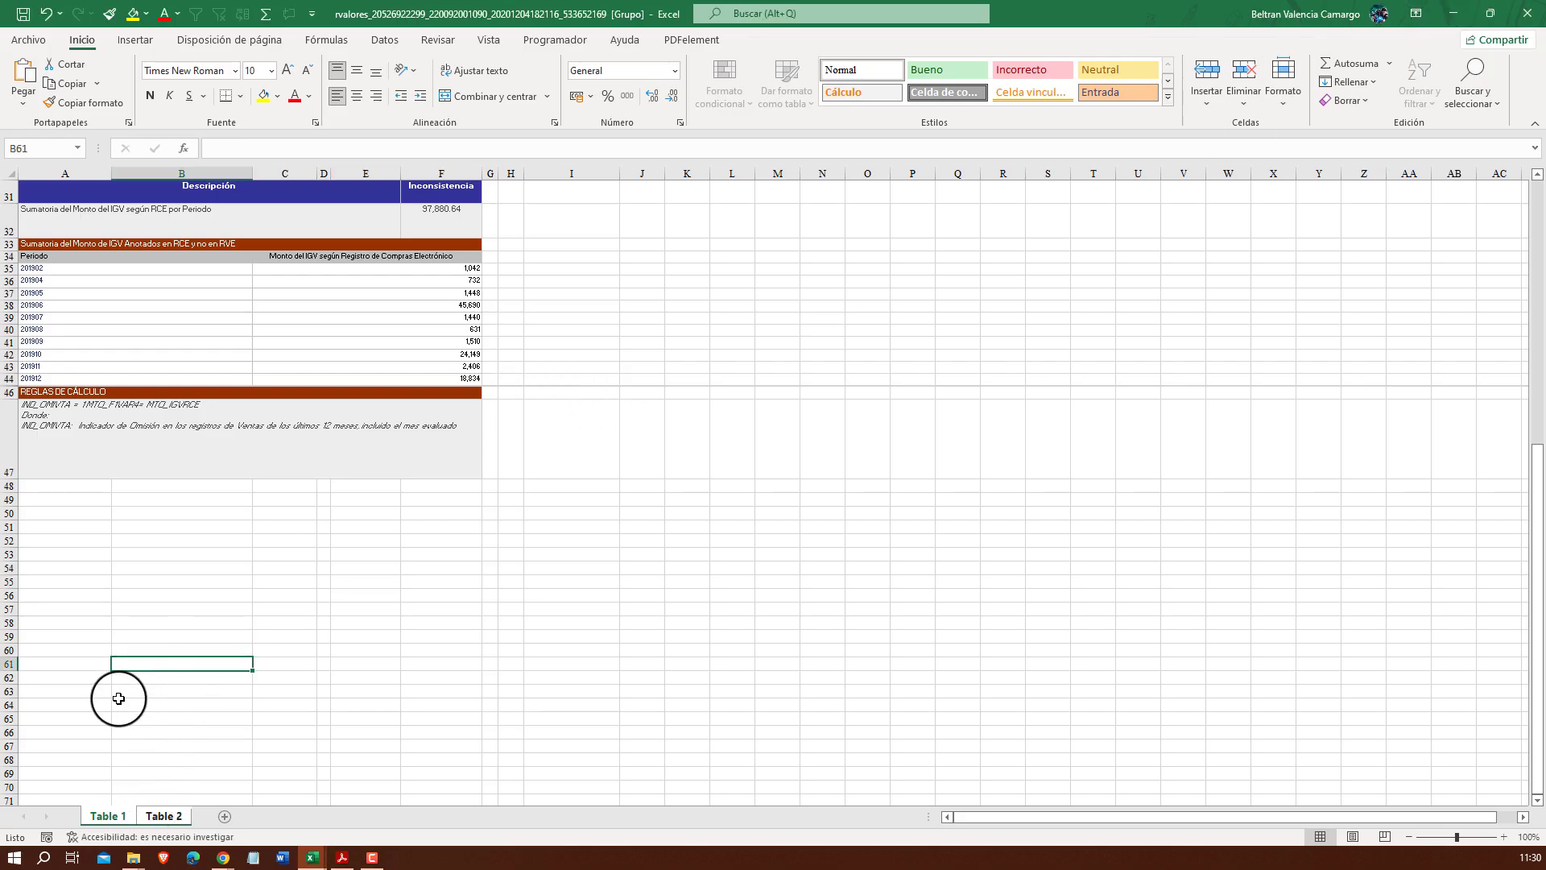
click(164, 815)
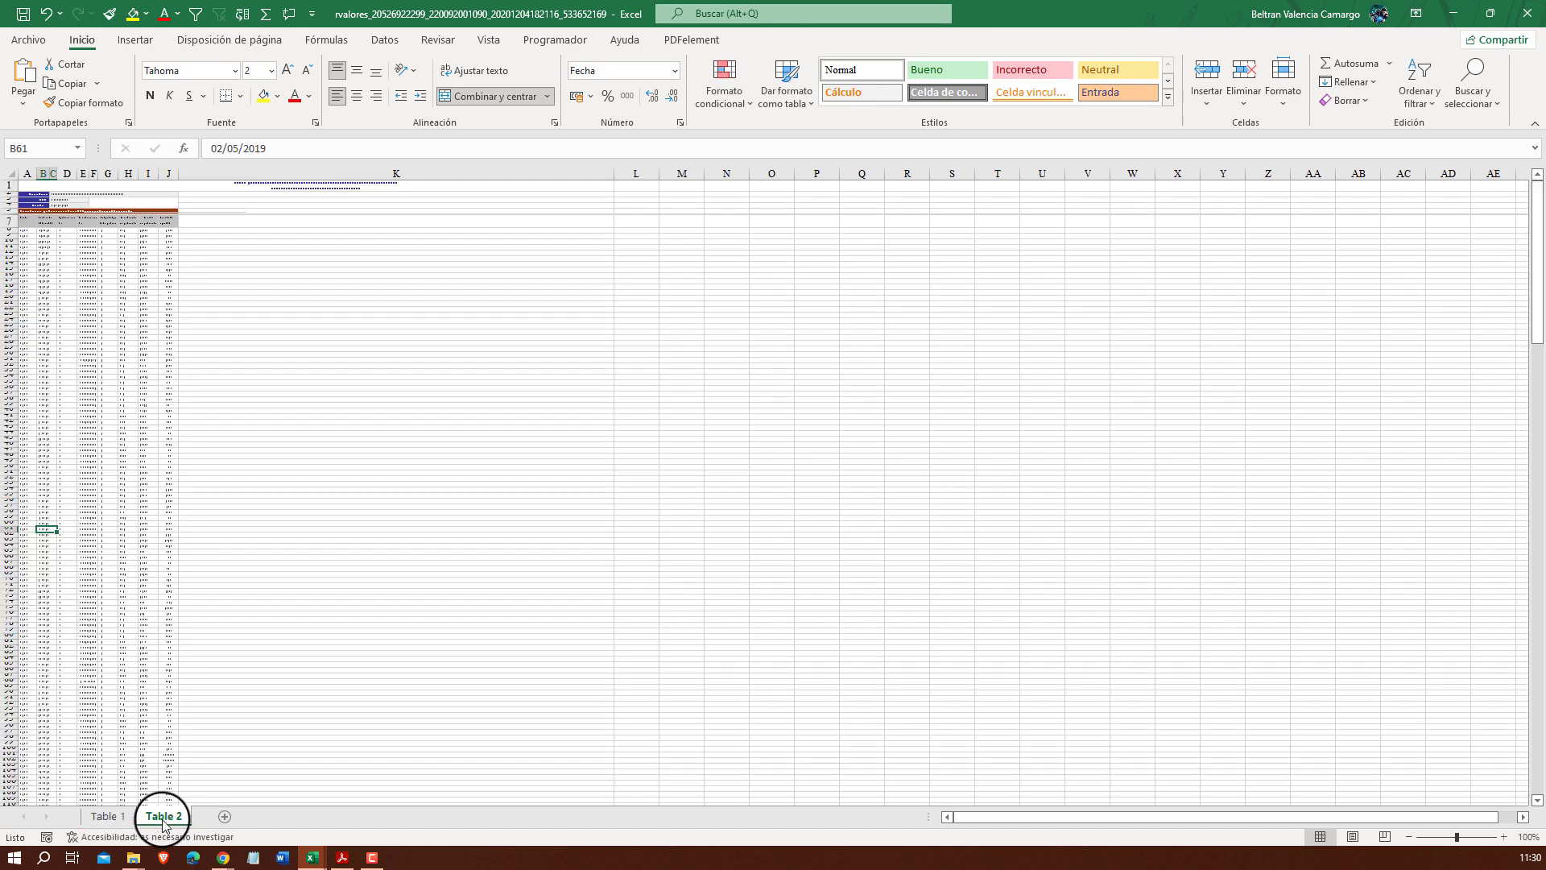
ctrl+scroll(55, 311, up, 1)
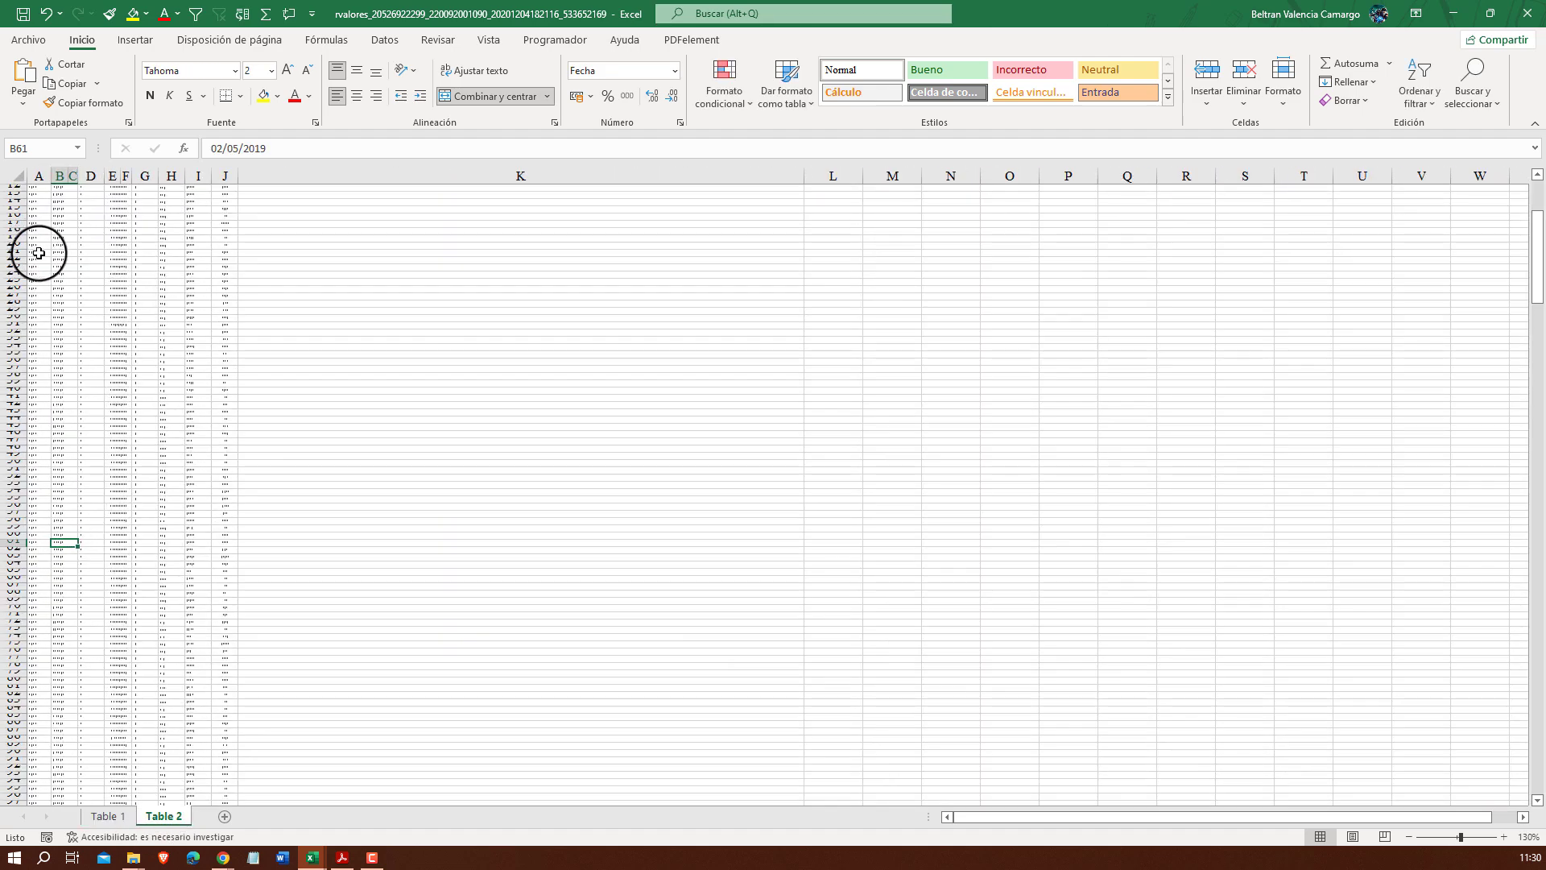
ctrl+scroll(35, 248, up, 3)
ctrl+scroll(56, 269, up, 1)
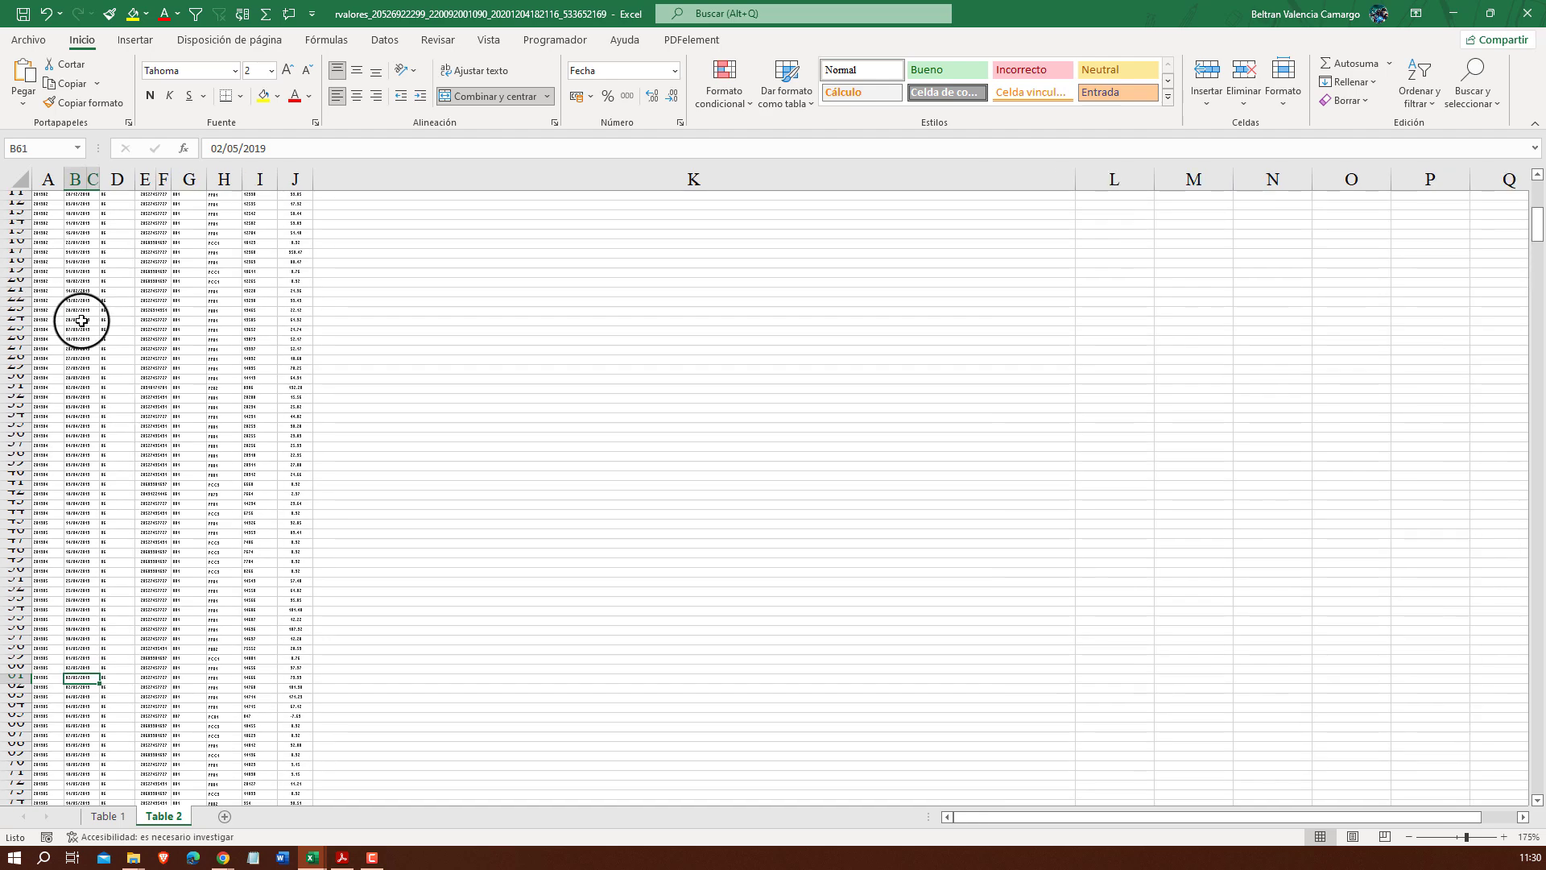
scroll(69, 315, up, 8)
ctrl+scroll(70, 322, up, 2)
ctrl+scroll(70, 322, up, 2)
ctrl+scroll(65, 321, up, 1)
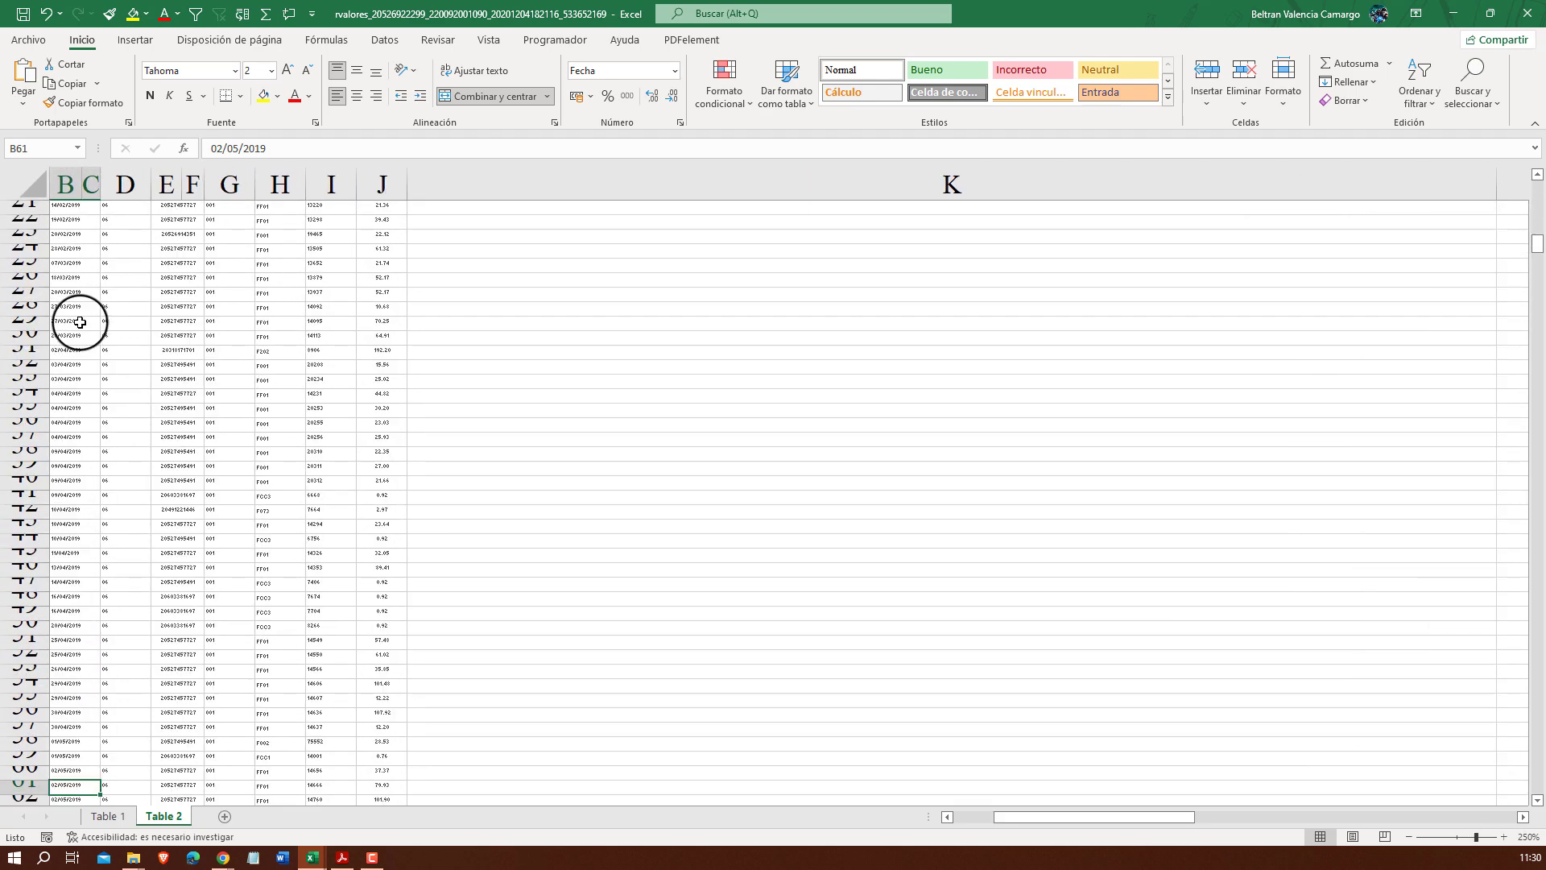
scroll(97, 320, up, 1)
scroll(145, 322, up, 2)
click(133, 329)
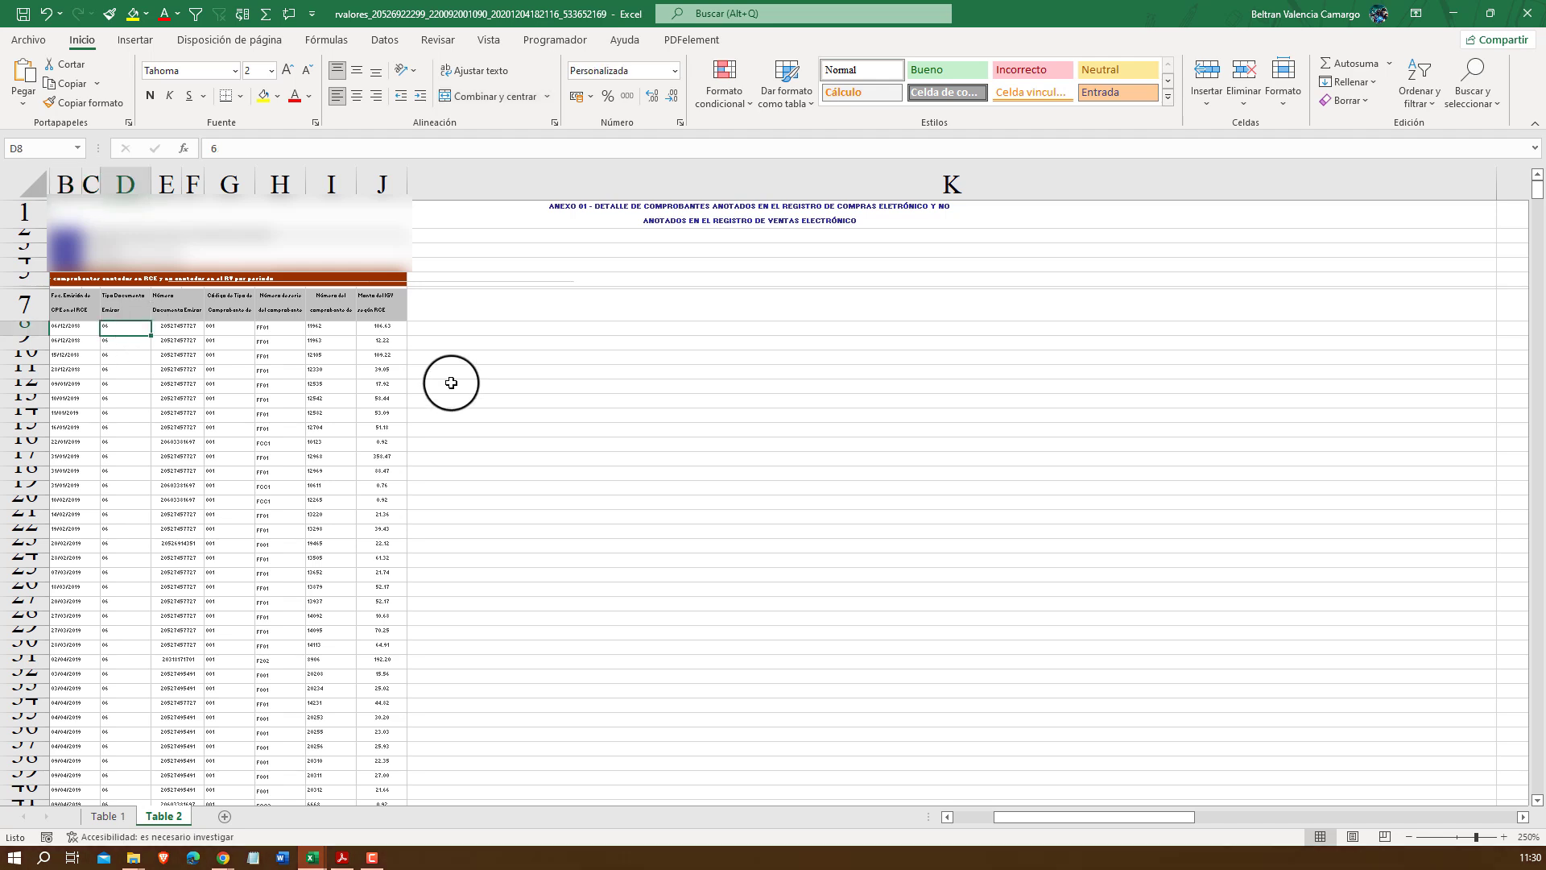
scroll(403, 362, left, 1)
key(Right)
Select the column J IGV amounts from J8 (sum 53,140.28) and compare with the Smallpdf result
key(Right)
key(Right)
key(Right)
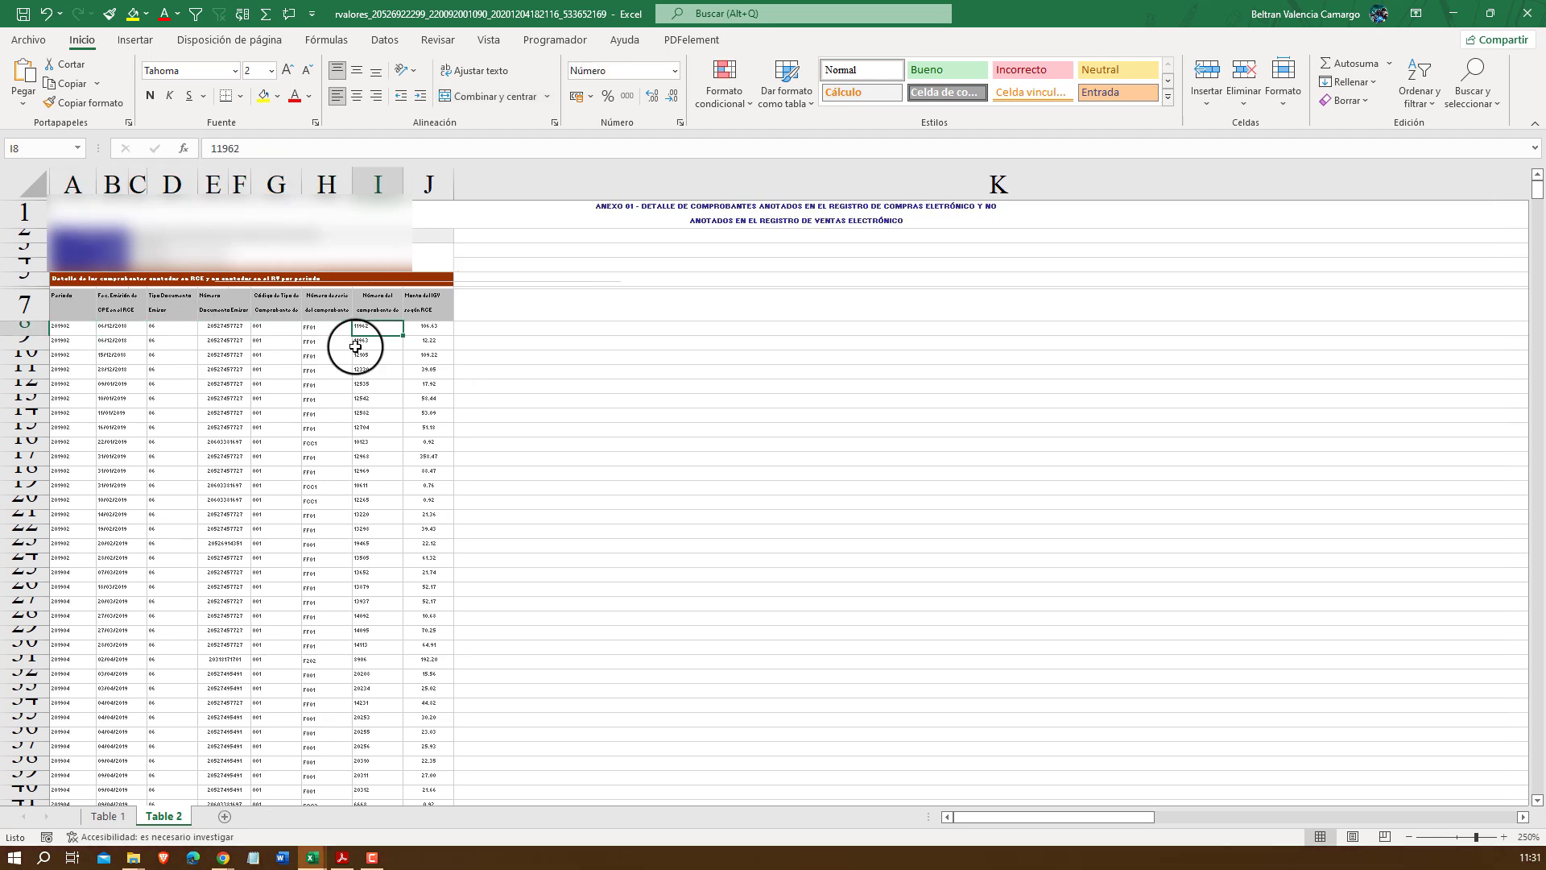
key(Right)
key(ctrl+shift+Down)
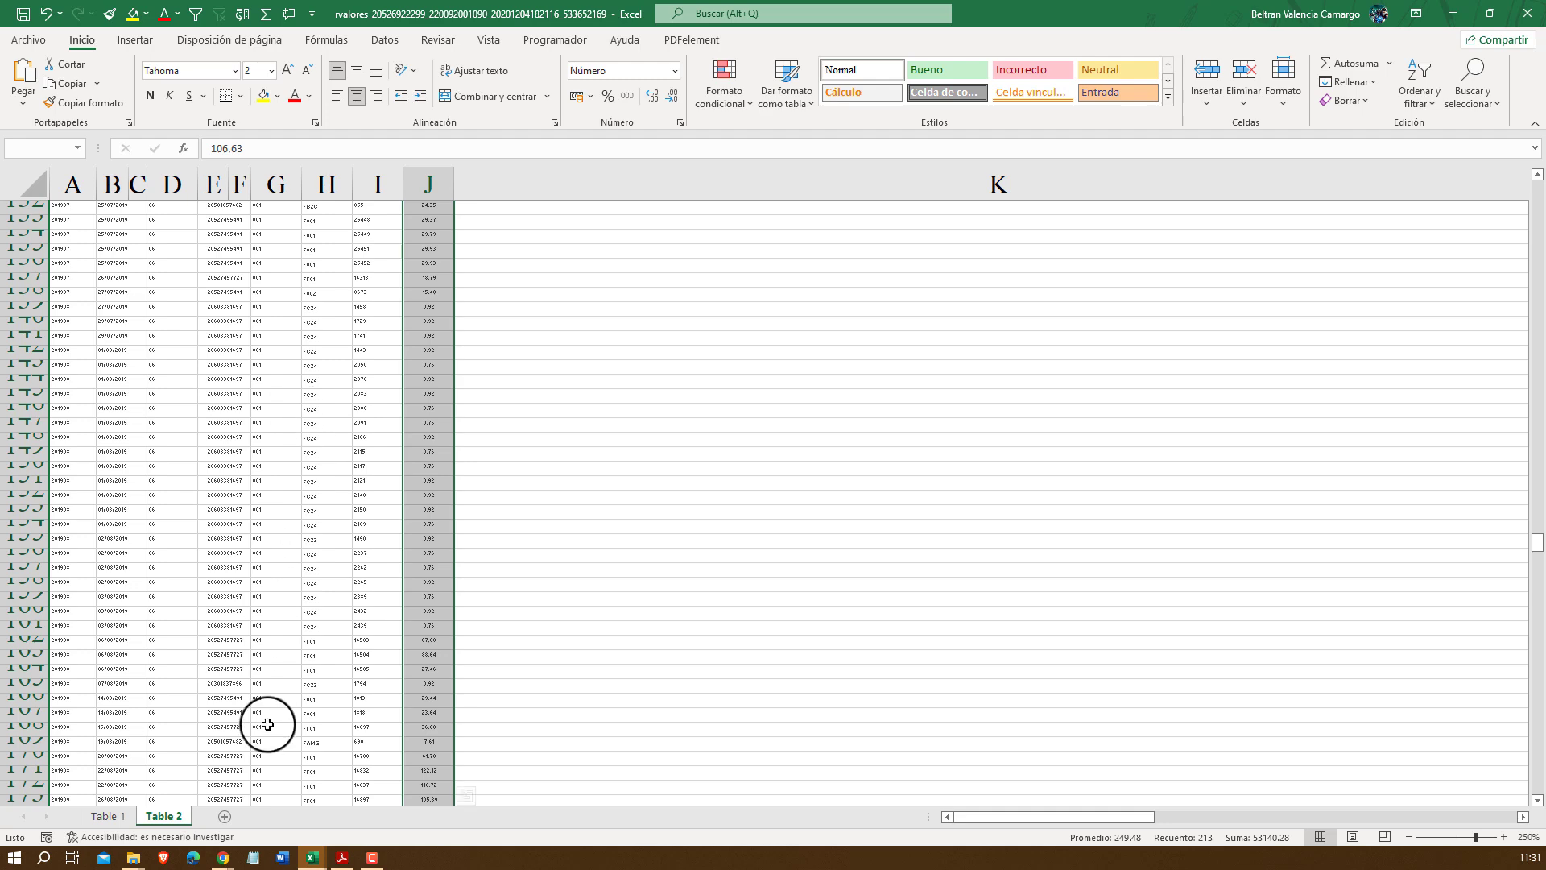
mouse_move(222, 858)
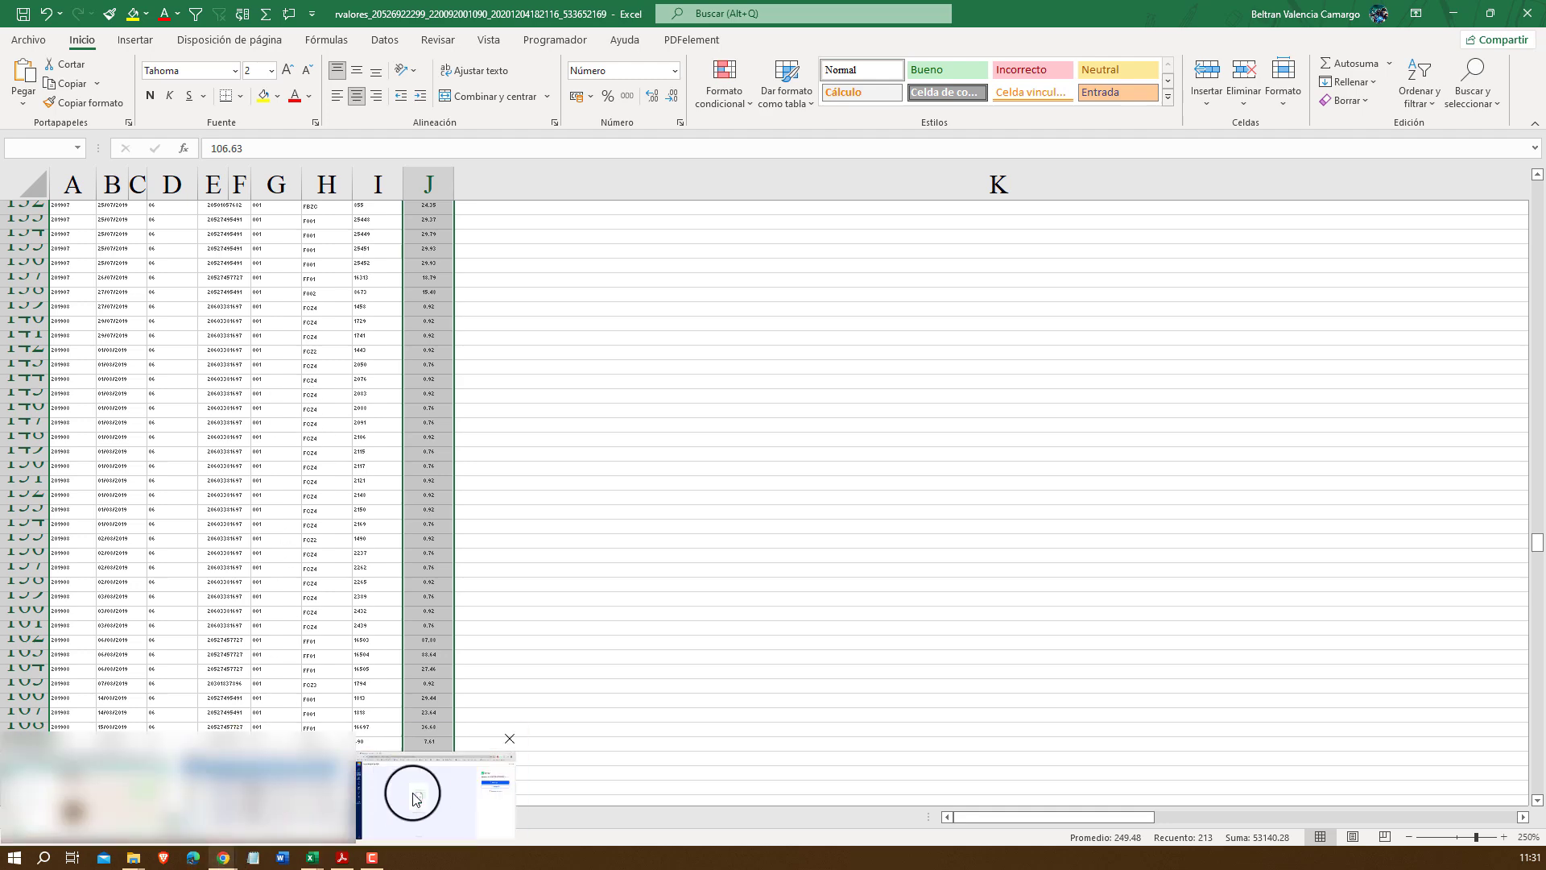
click(411, 793)
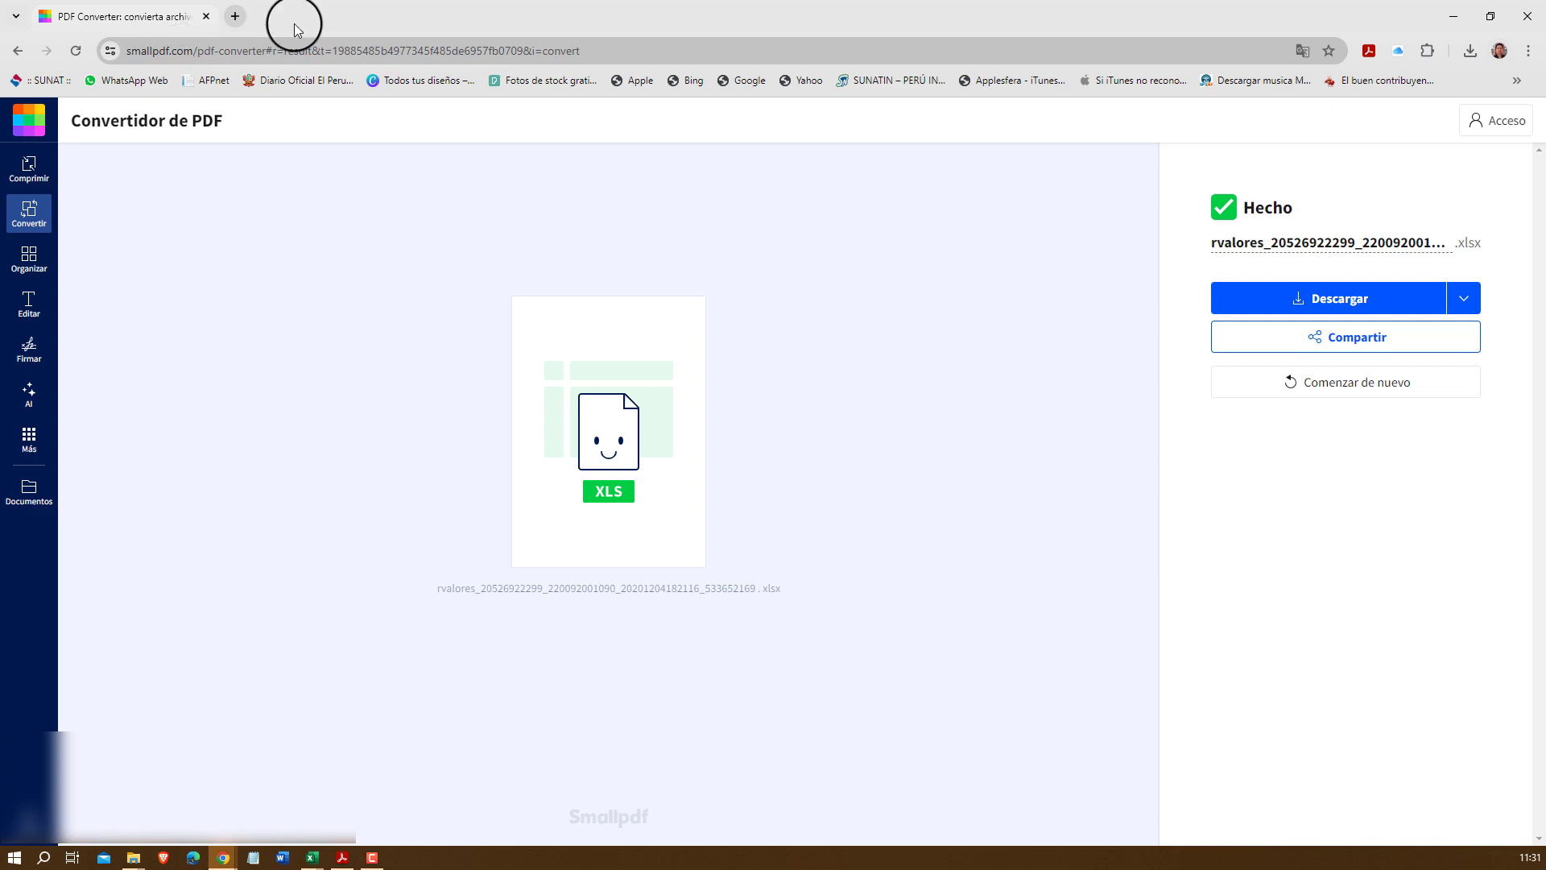
click(1449, 16)
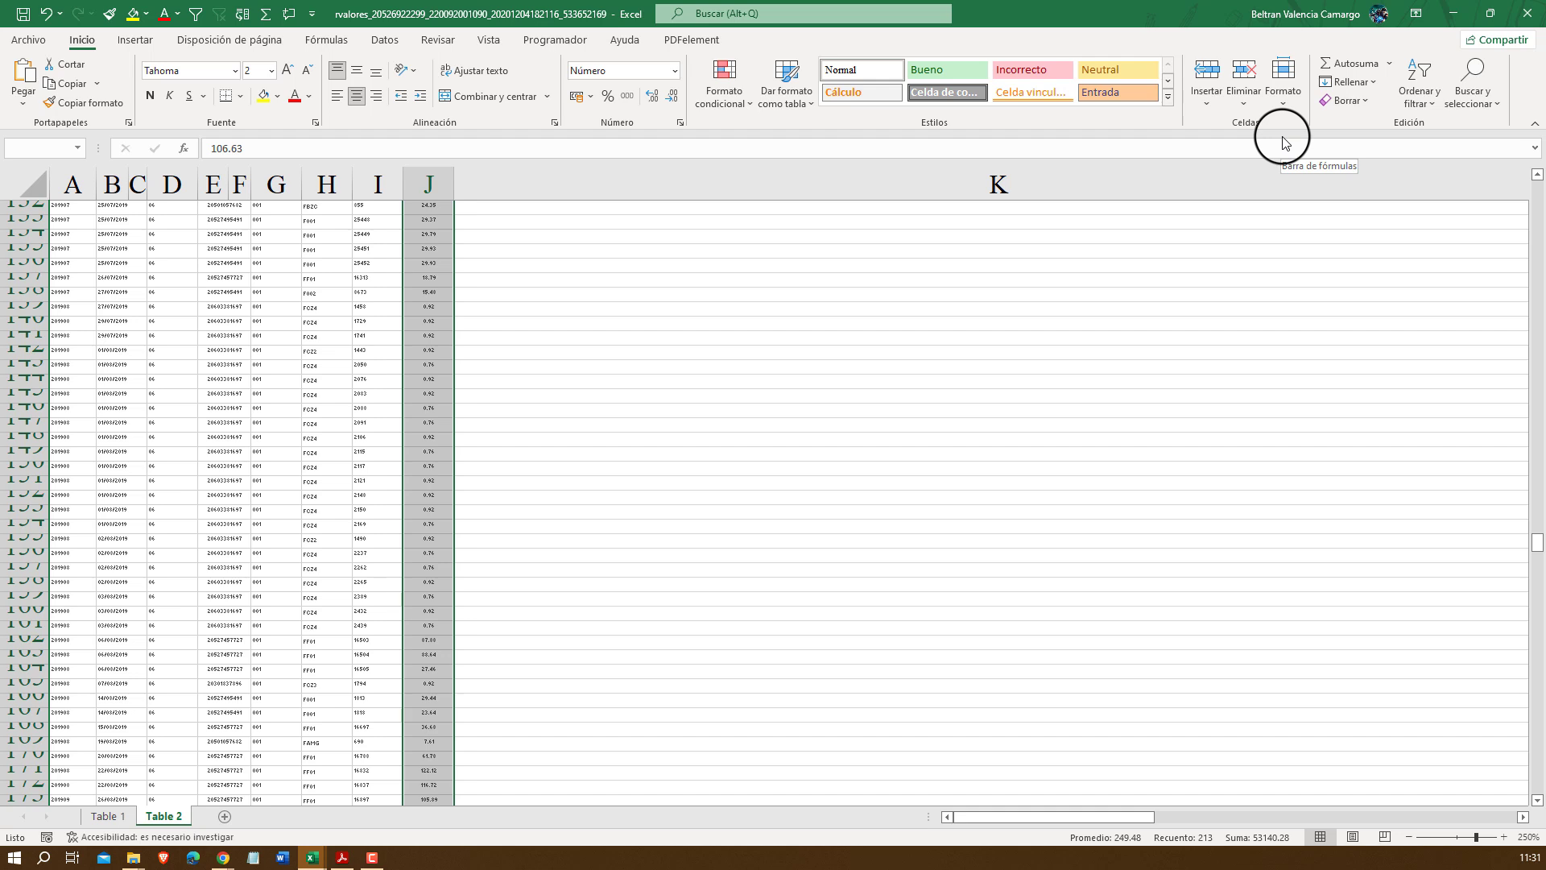
Try Quick Analysis on the selected amounts, dismiss it, and go to the File start page
key(ctrl+q)
key(Escape)
key(ctrl+q)
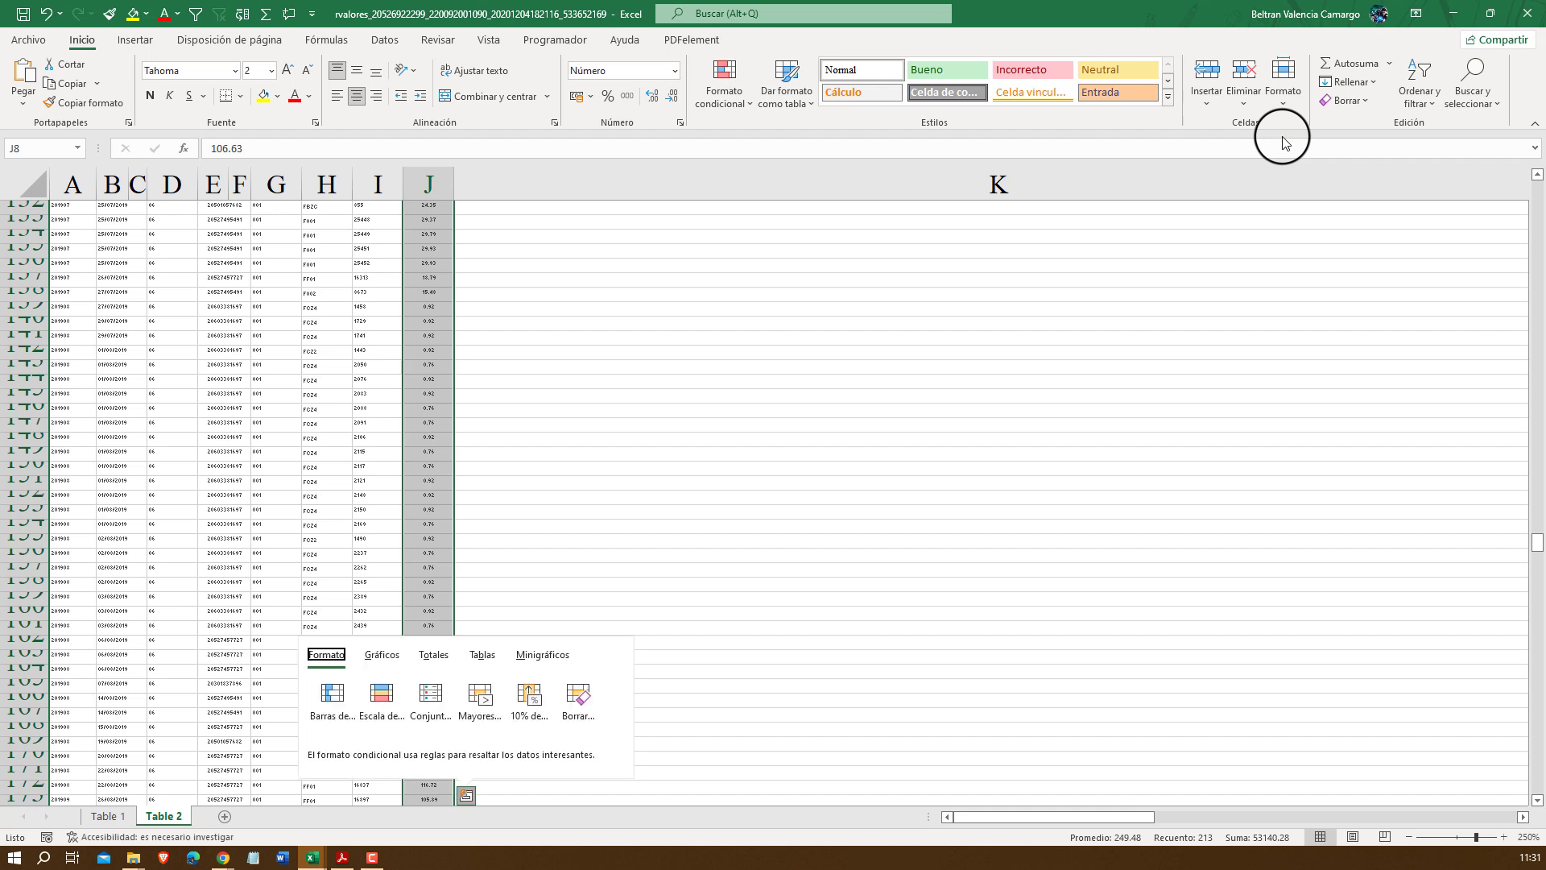
click(600, 288)
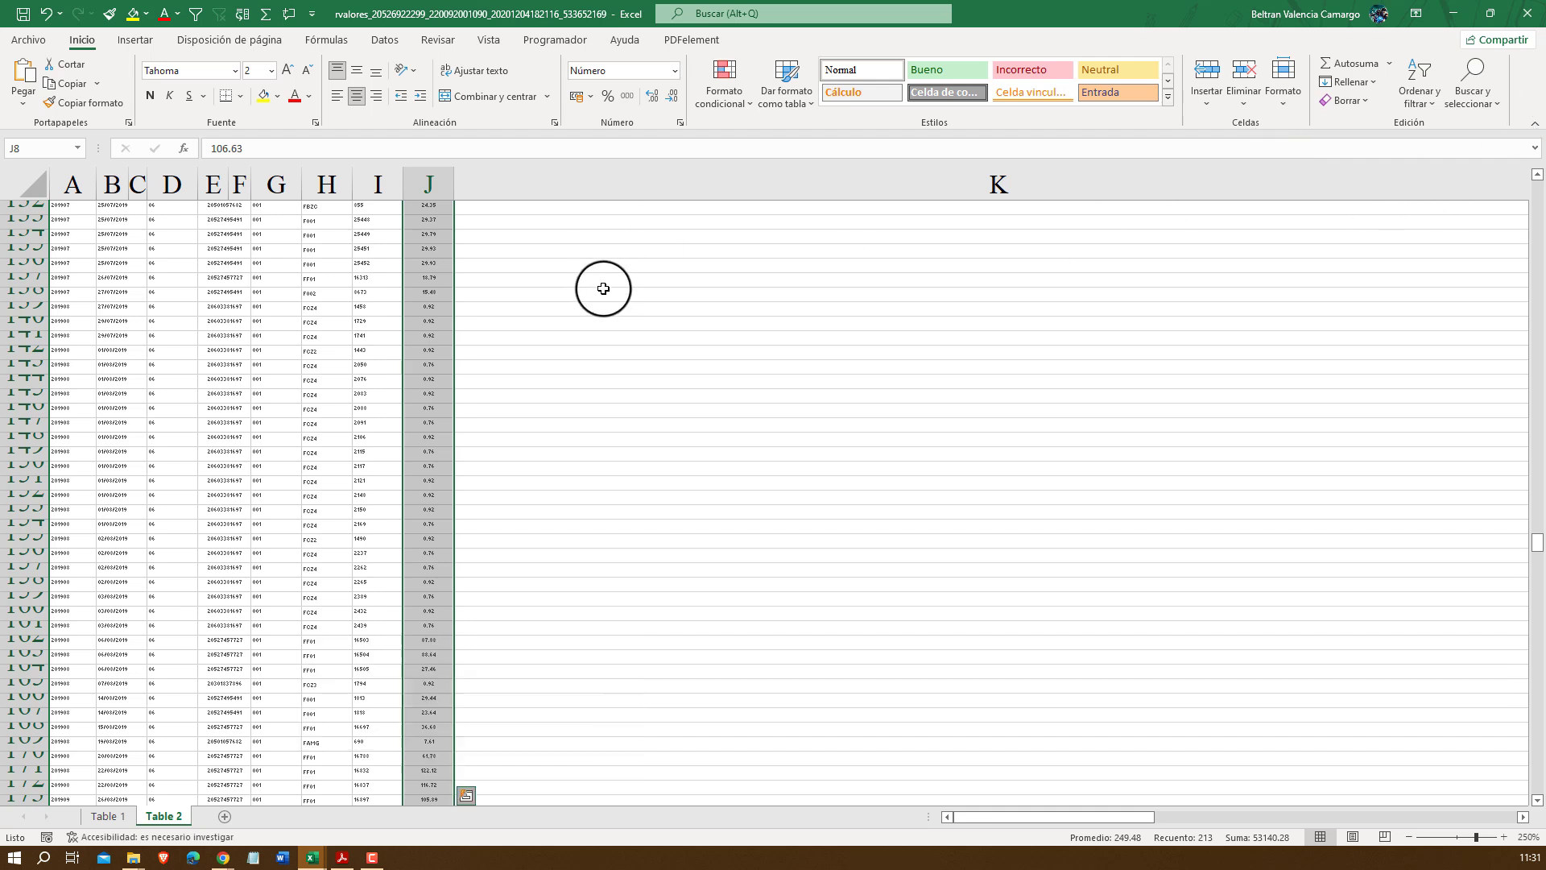
click(28, 39)
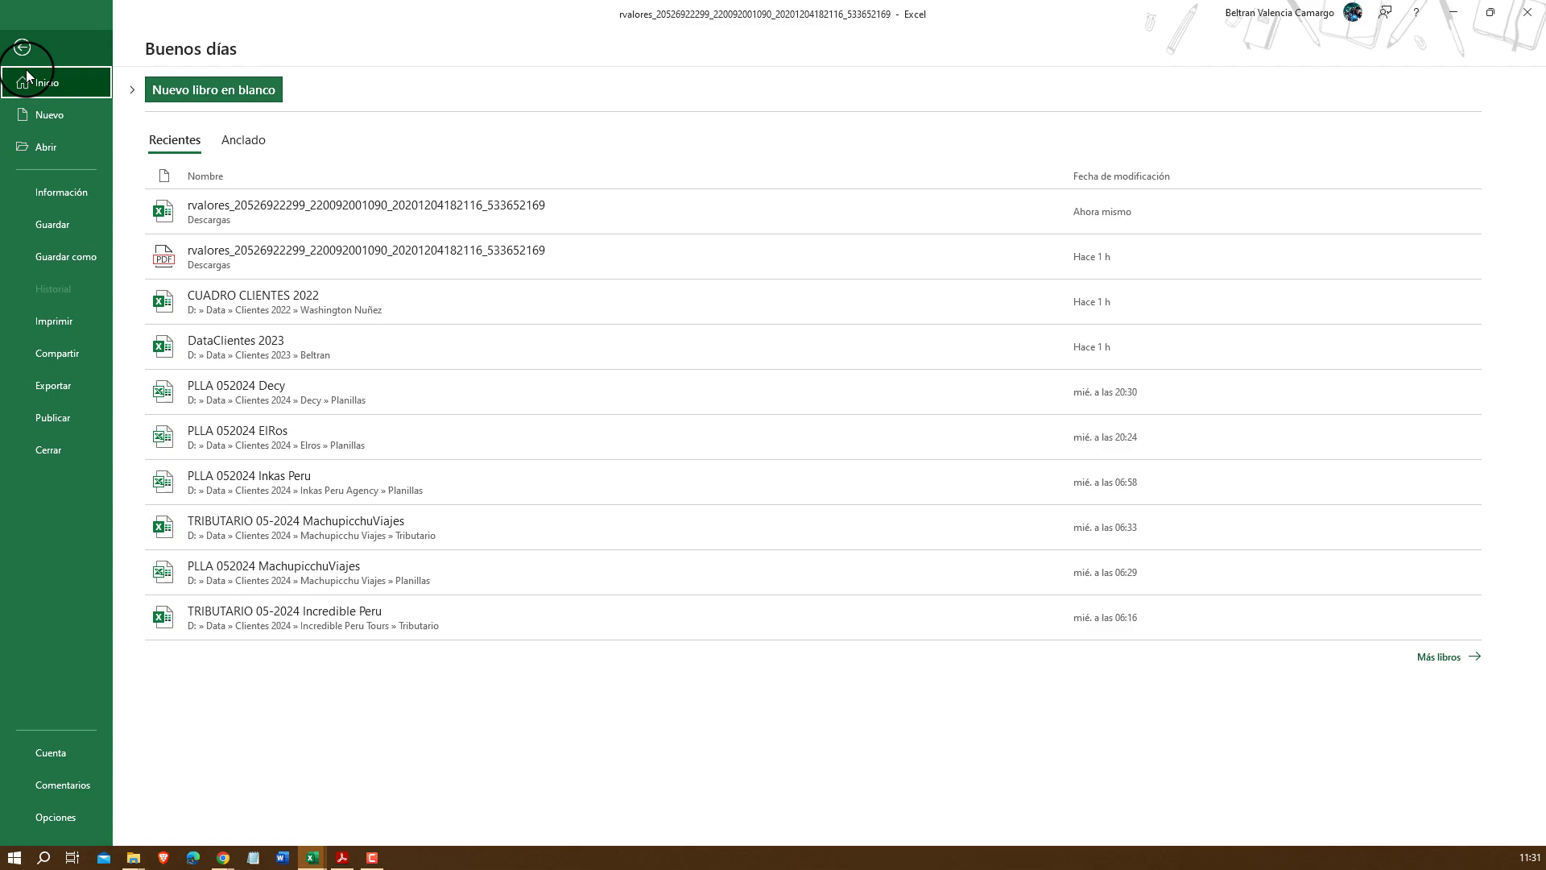
Create a new blank workbook, Libro2, and list the Obtener datos sources on the Datos tab
click(46, 114)
click(210, 155)
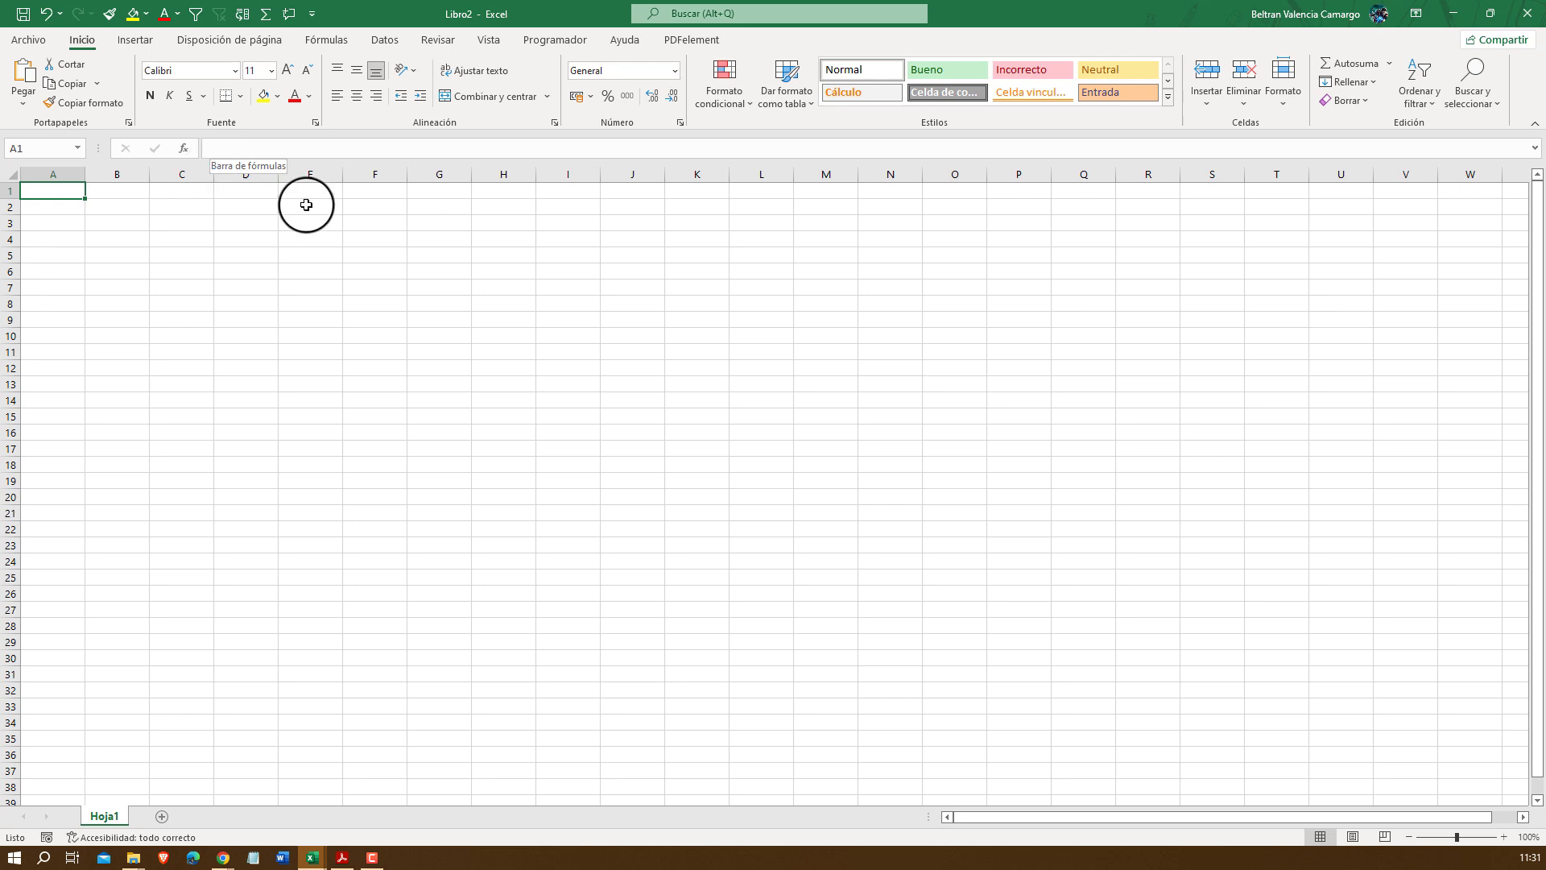
click(376, 44)
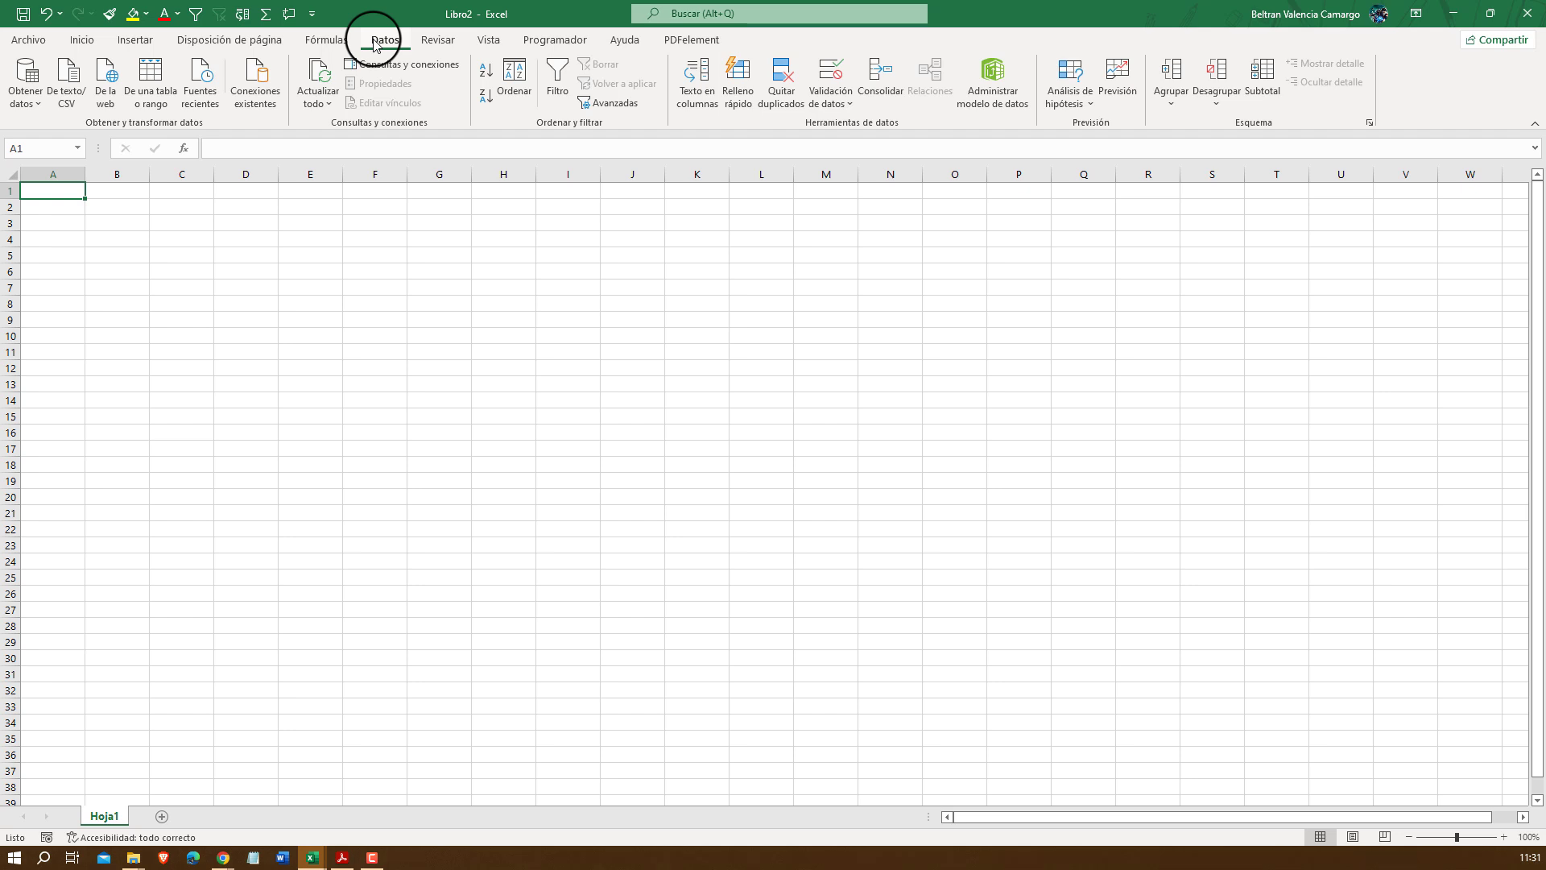
click(38, 108)
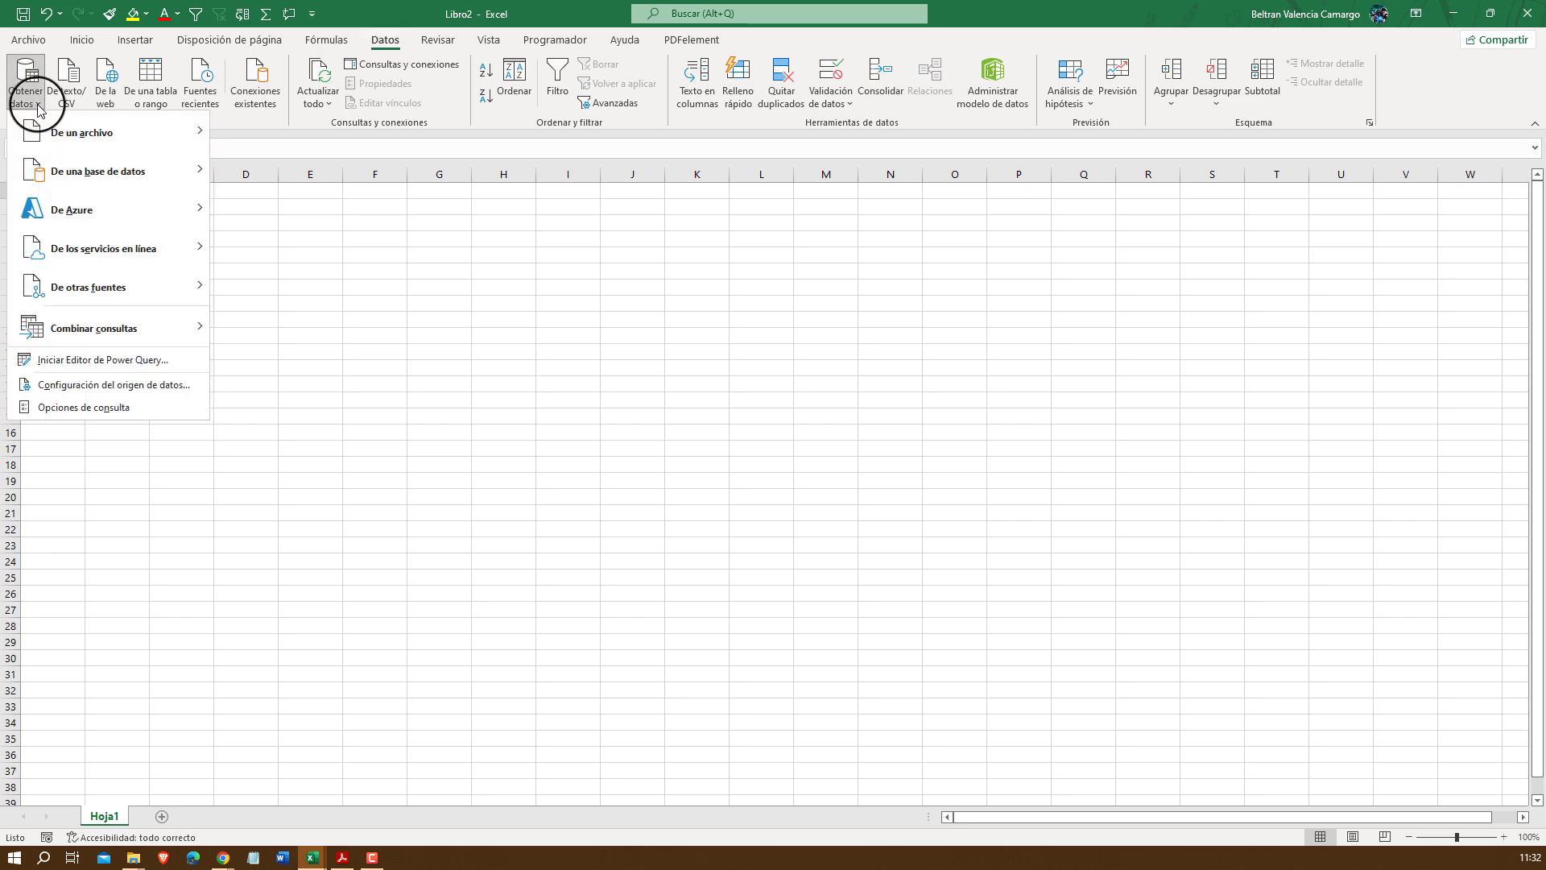
mouse_move(82, 133)
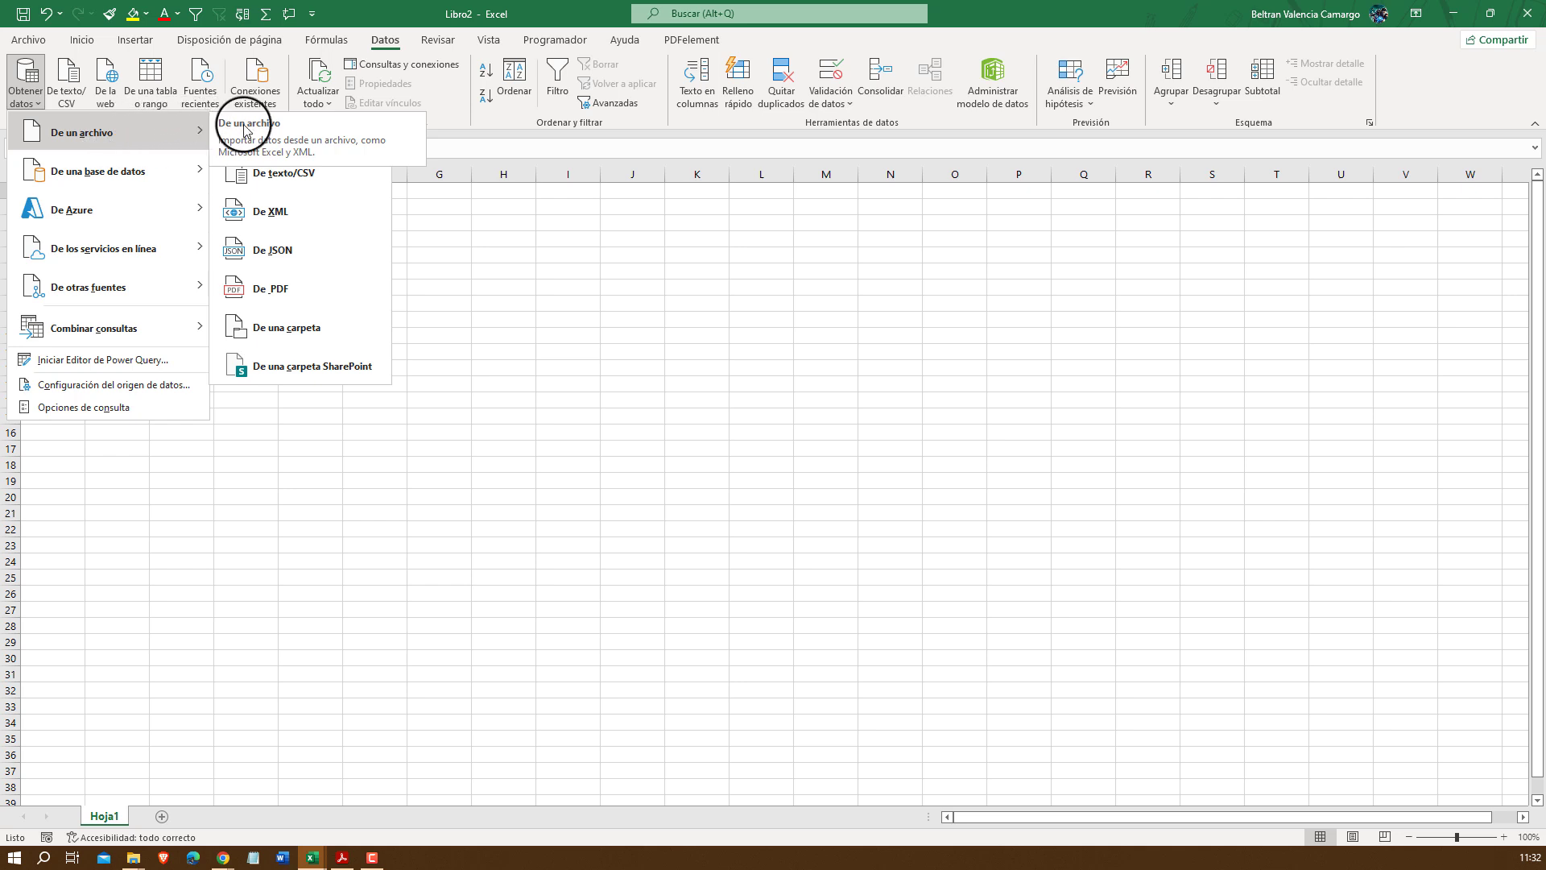
Import the rvalores SUNAT PDF from Descargas using Obtener datos > De PDF
click(286, 292)
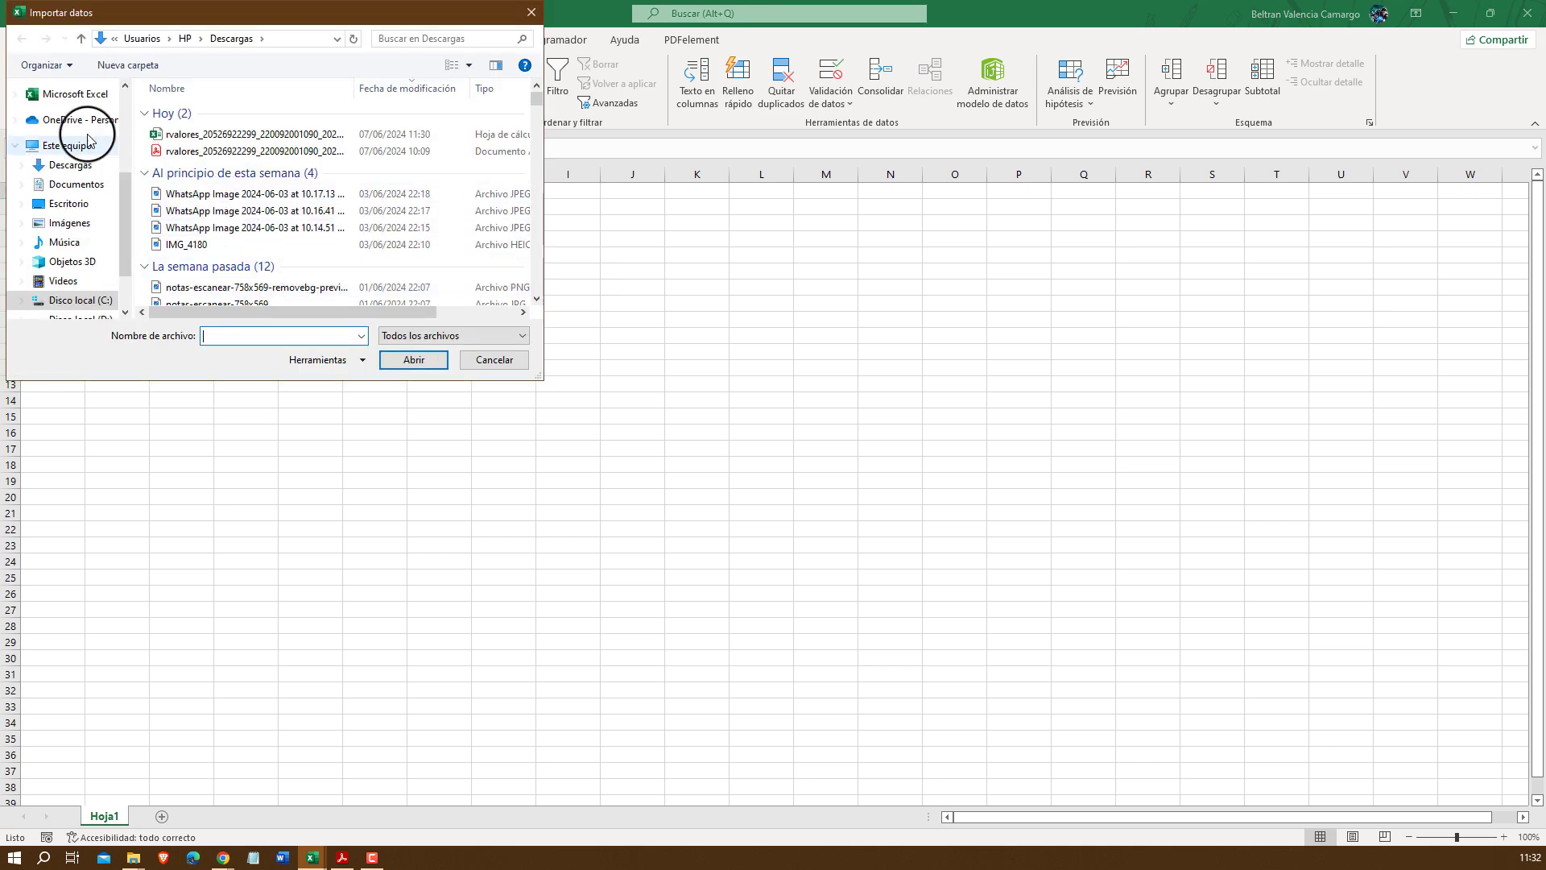
mouse_move(66, 201)
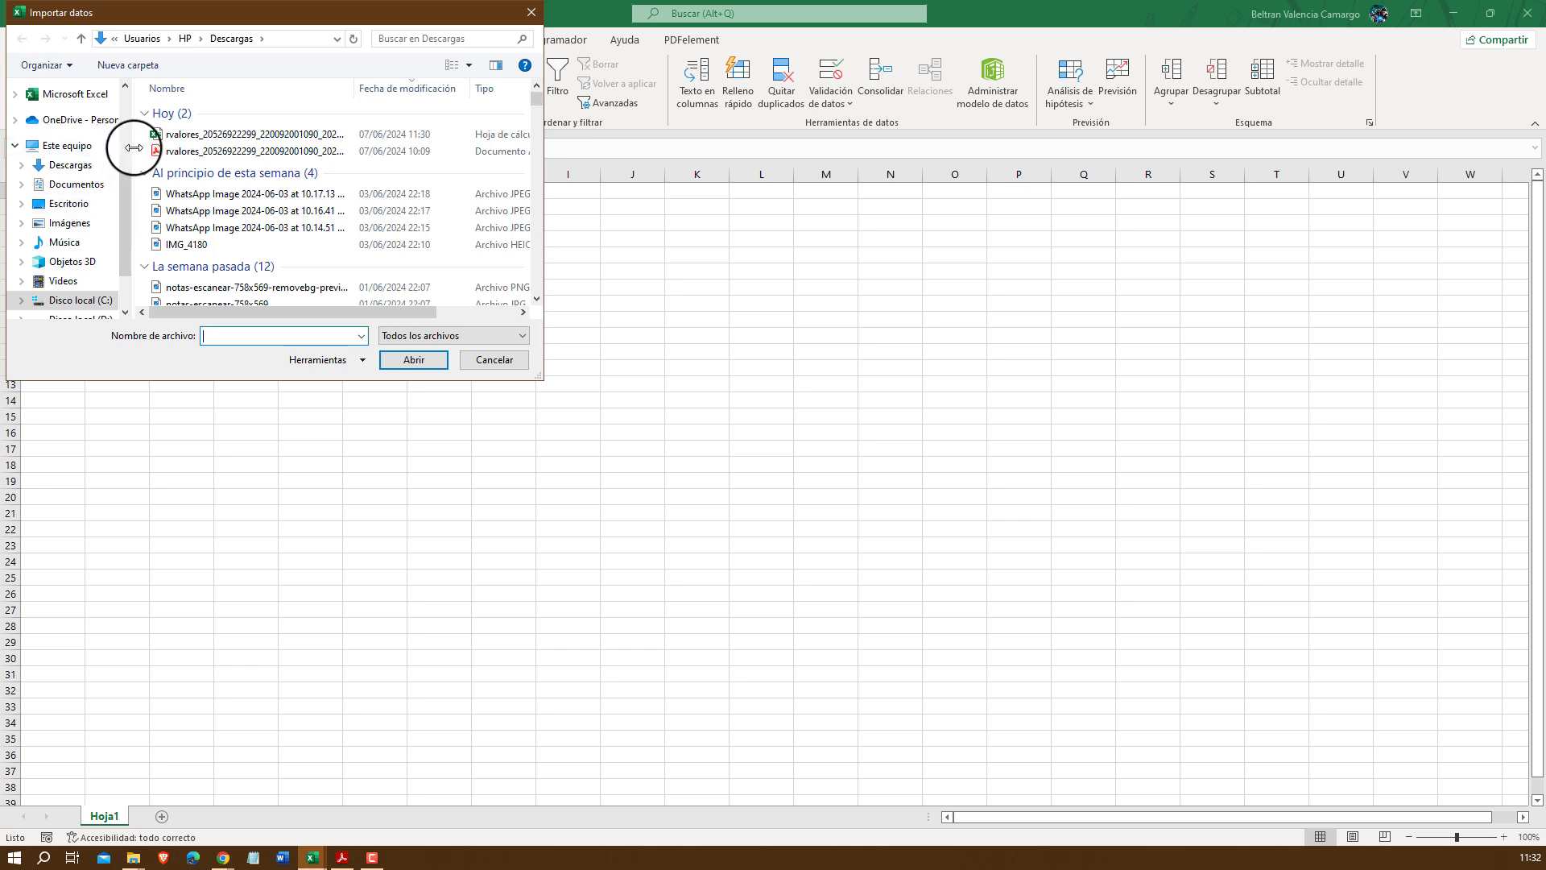
drag(127, 205, 129, 111)
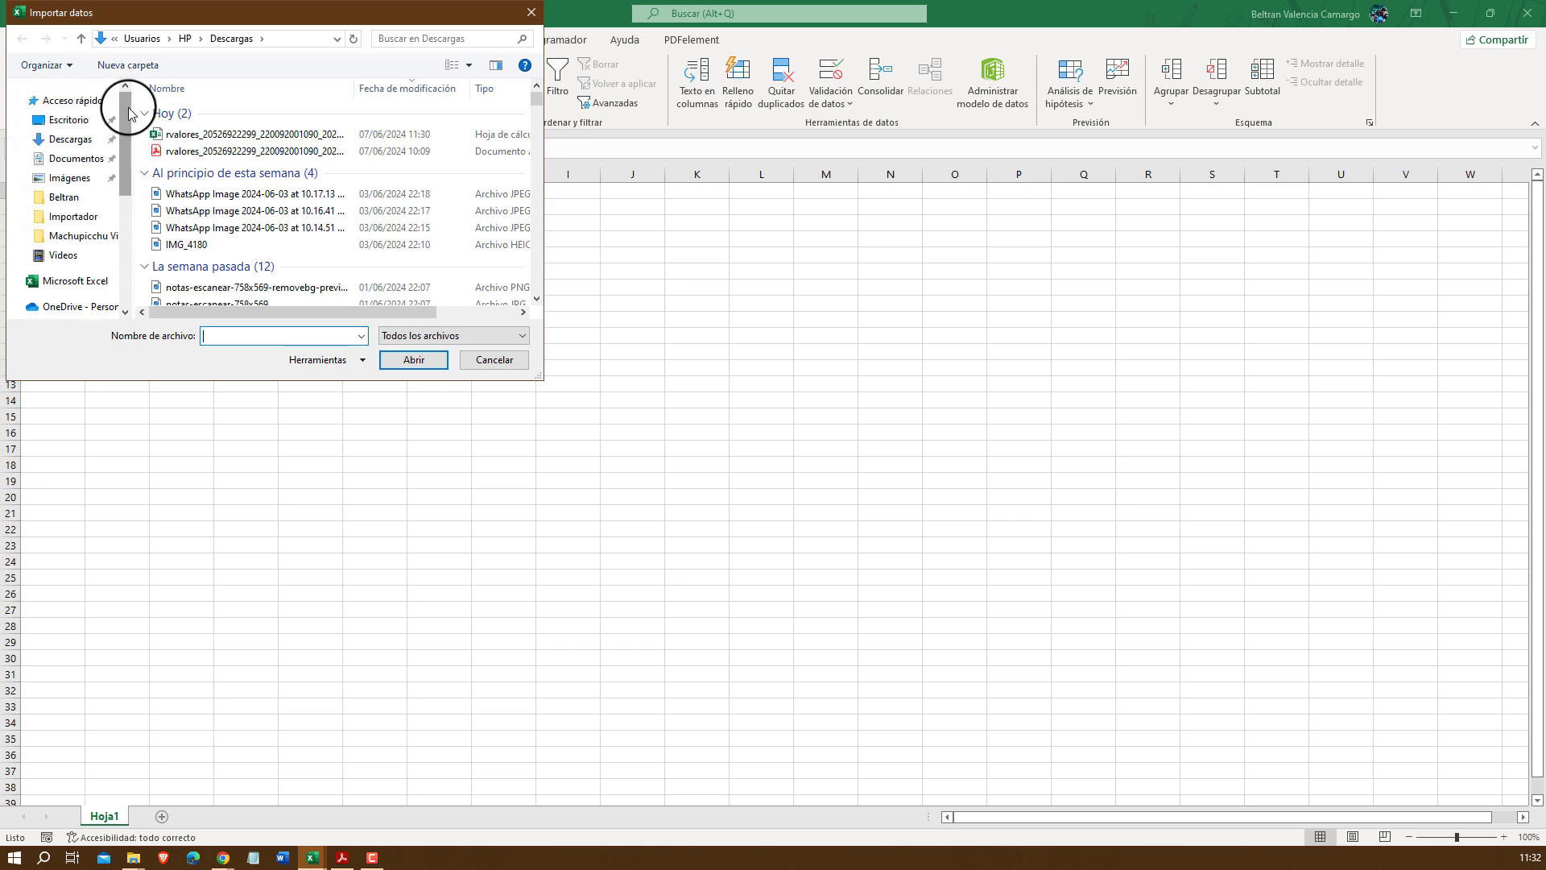
click(203, 152)
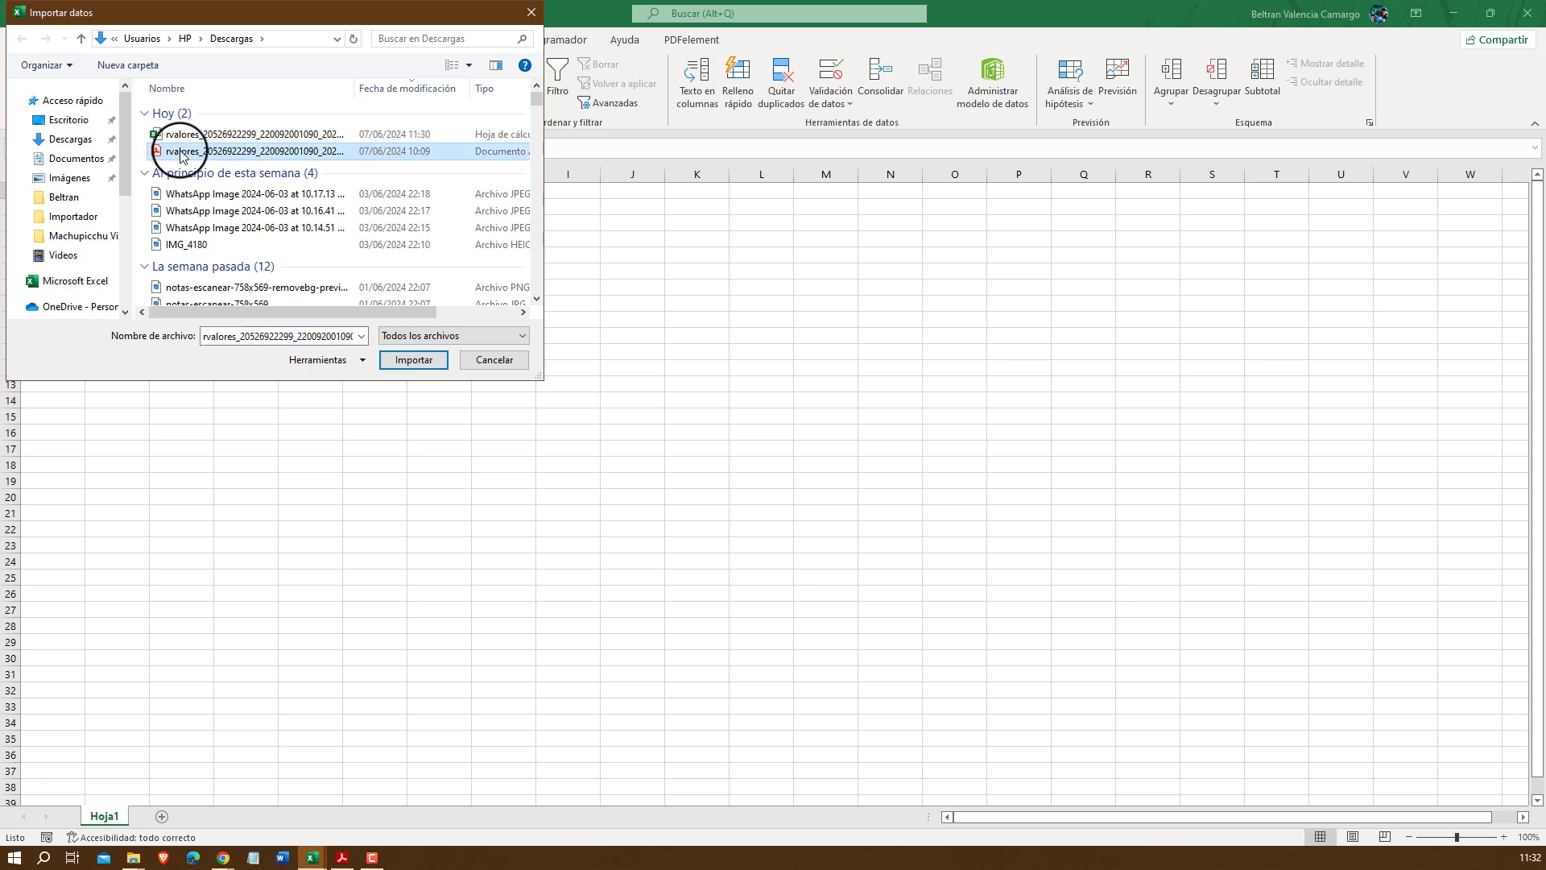
click(404, 364)
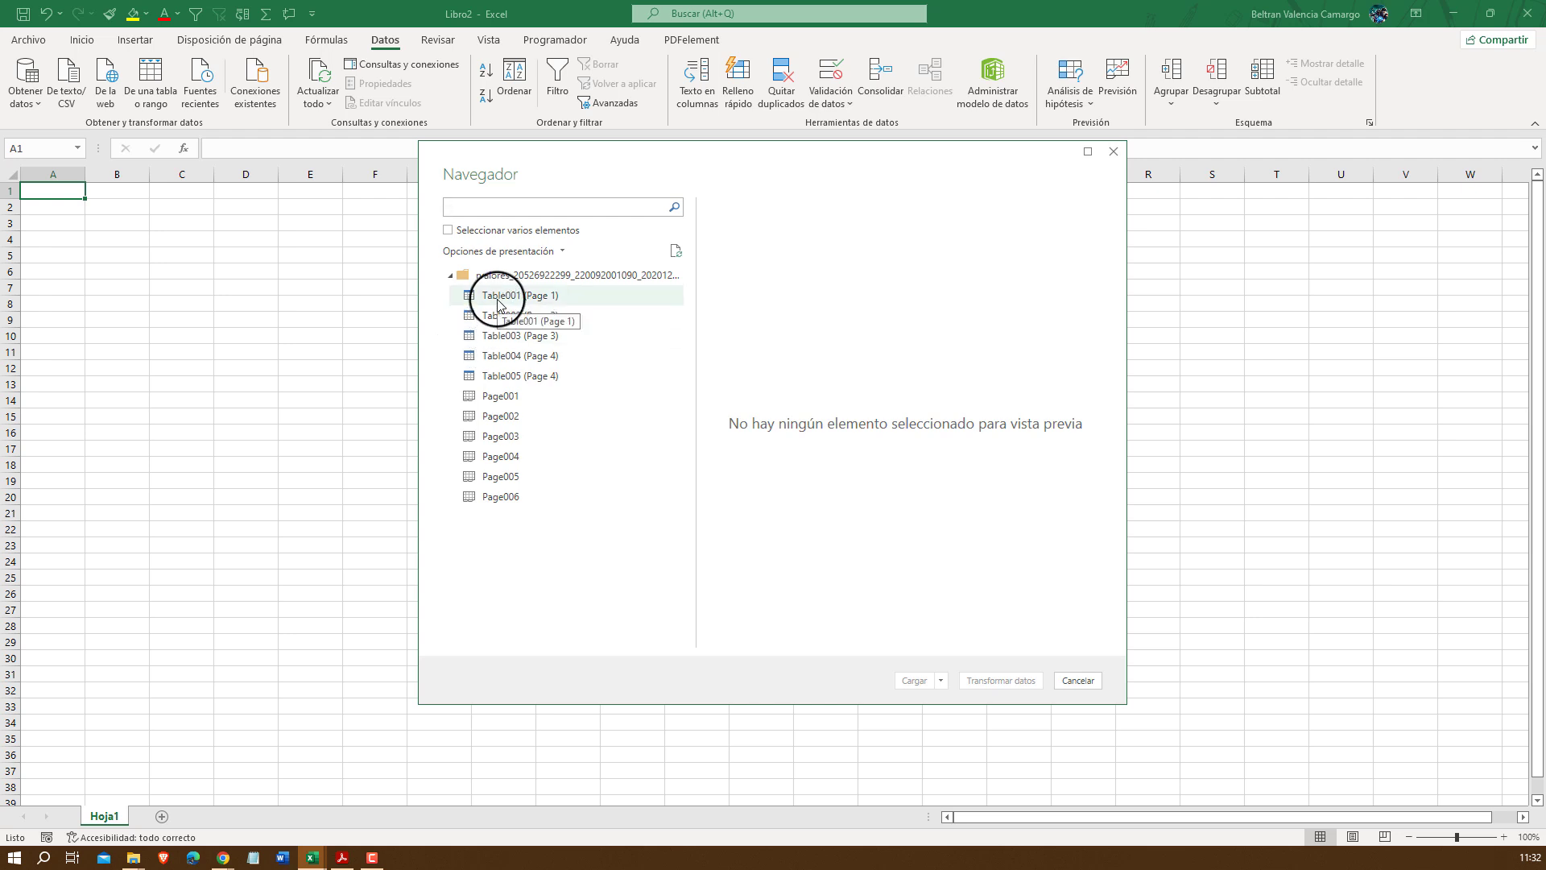
Preview Table001 through Table003 and compare Table003's IGV totals with the PDF summary
click(498, 305)
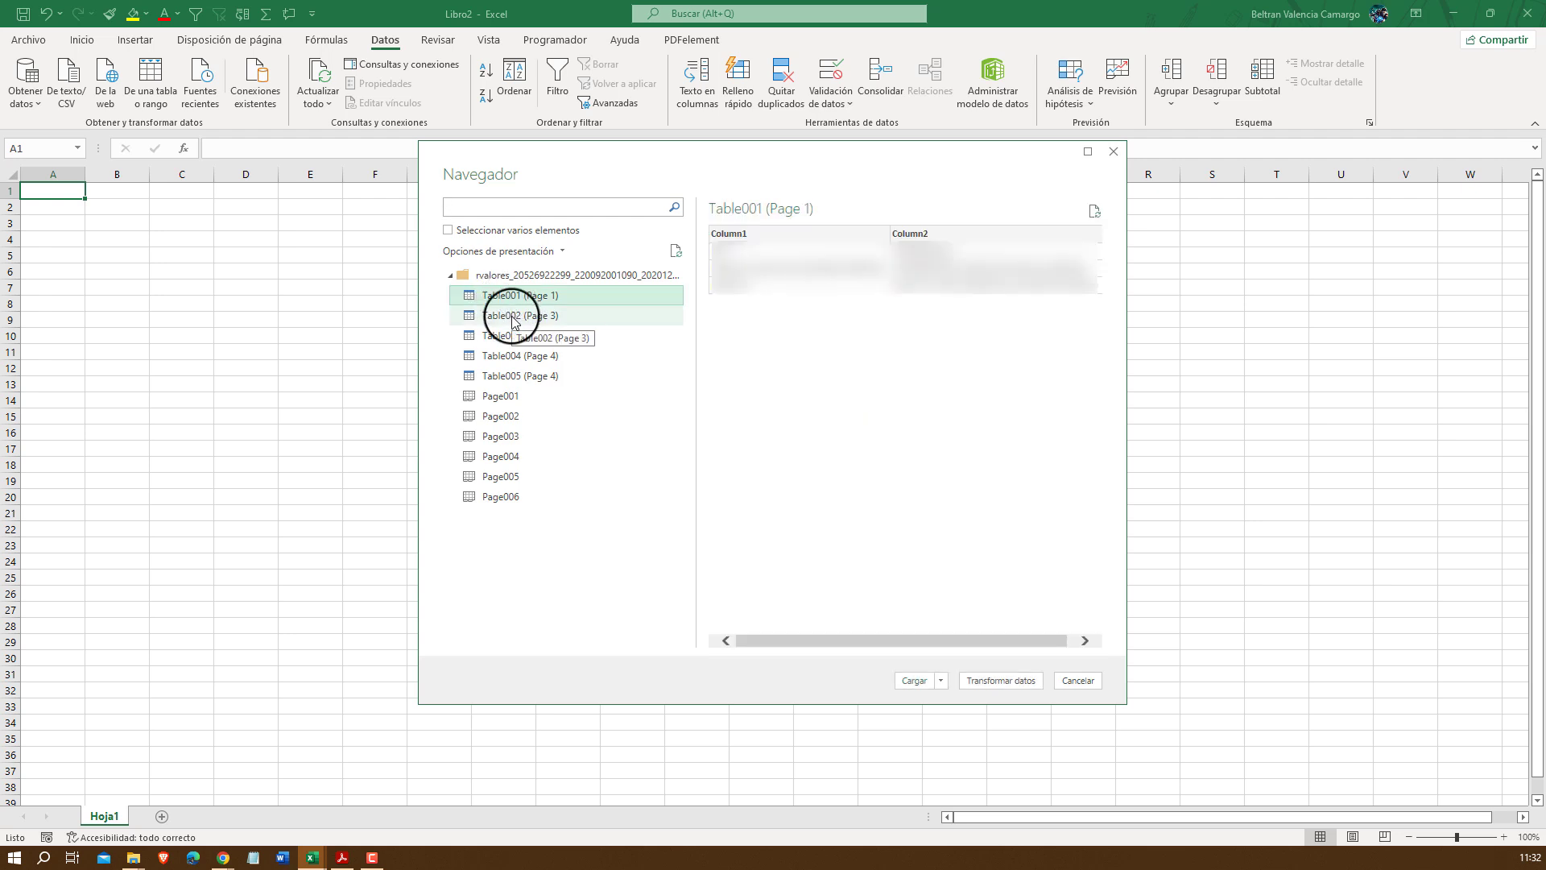
click(513, 322)
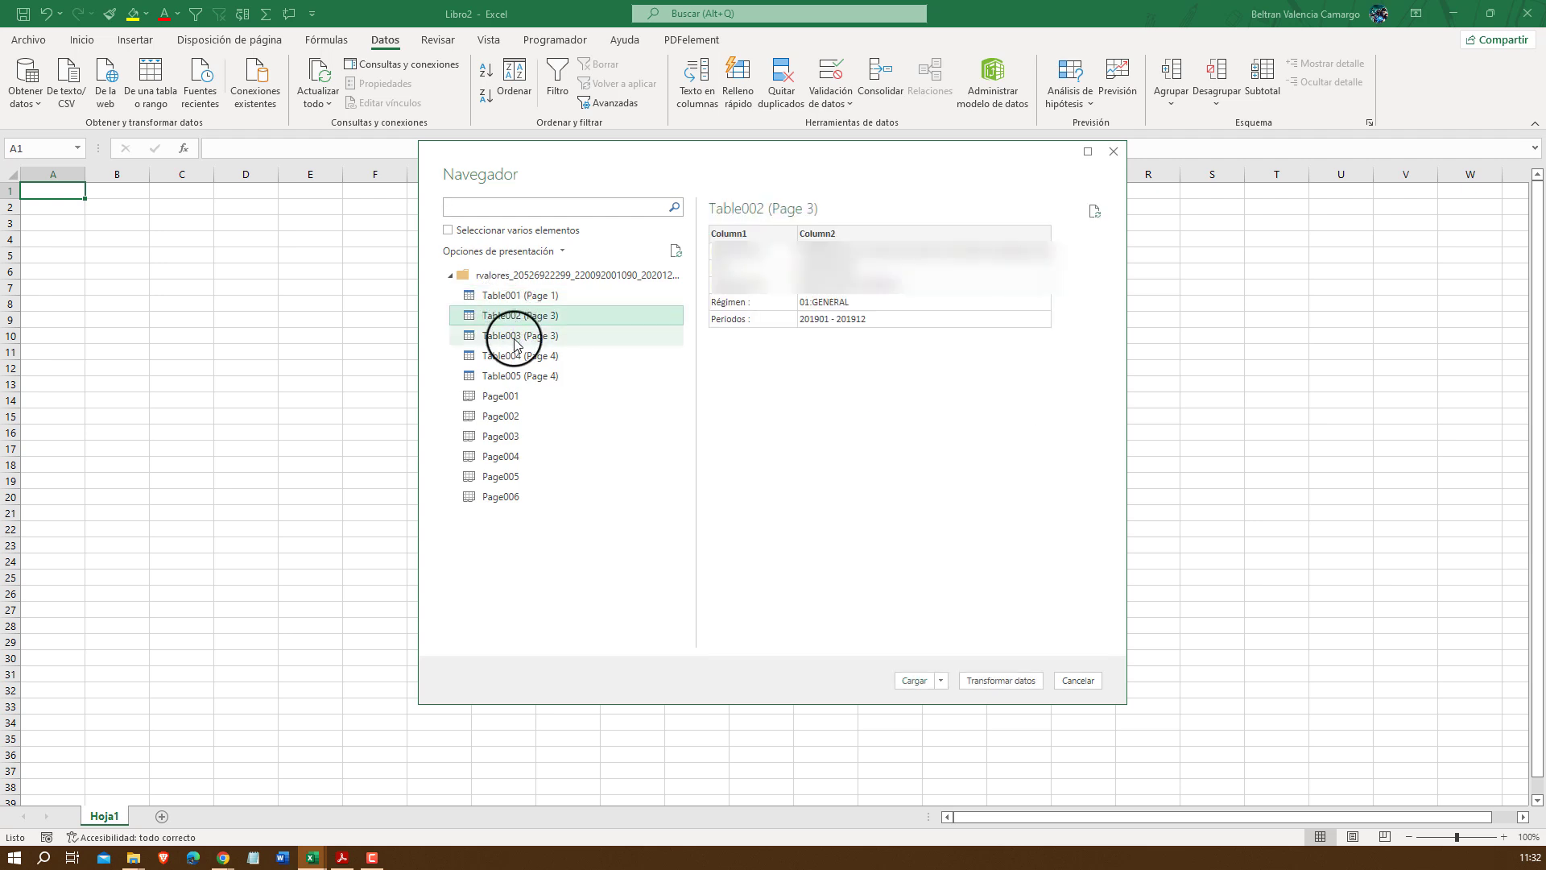
click(515, 342)
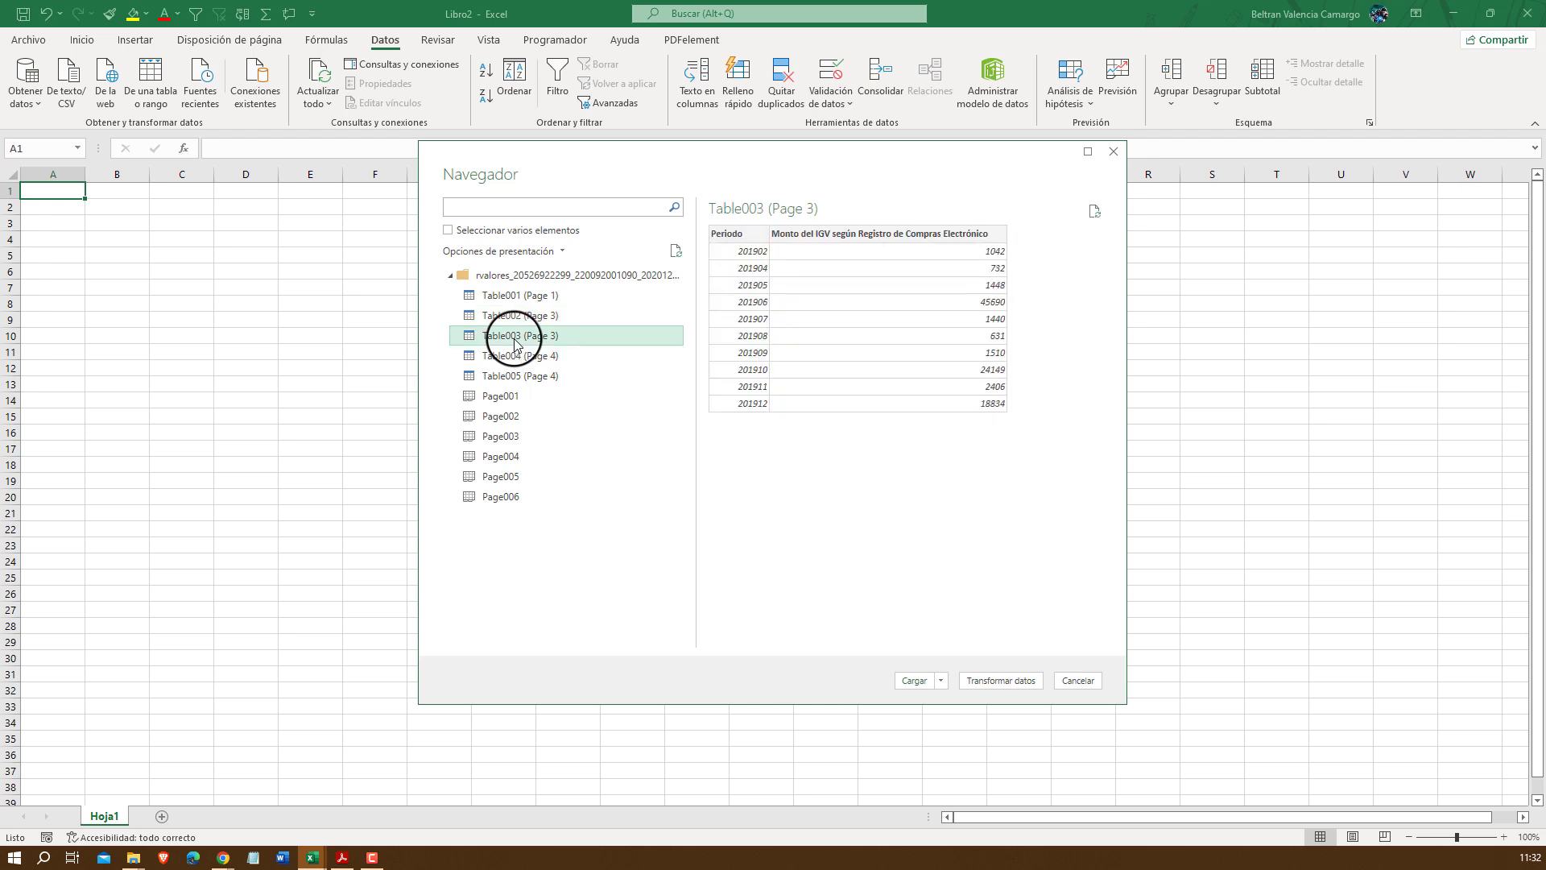
click(342, 857)
scroll(651, 397, up, 3)
scroll(650, 396, up, 2)
ctrl+scroll(652, 398, up, 2)
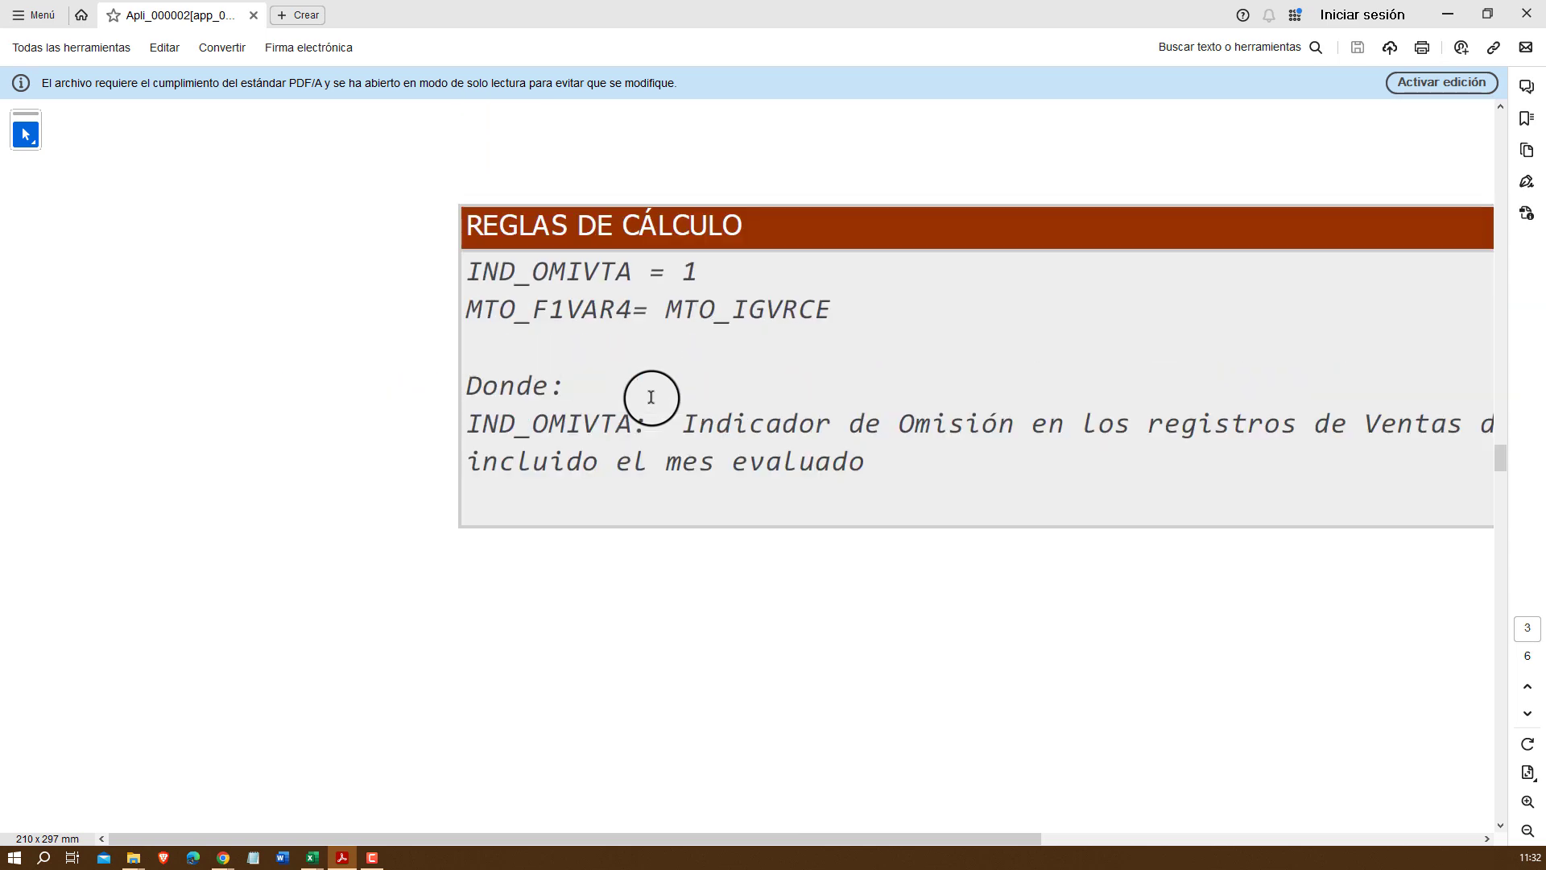
scroll(656, 391, up, 5)
scroll(811, 511, down, 2)
scroll(938, 510, down, 2)
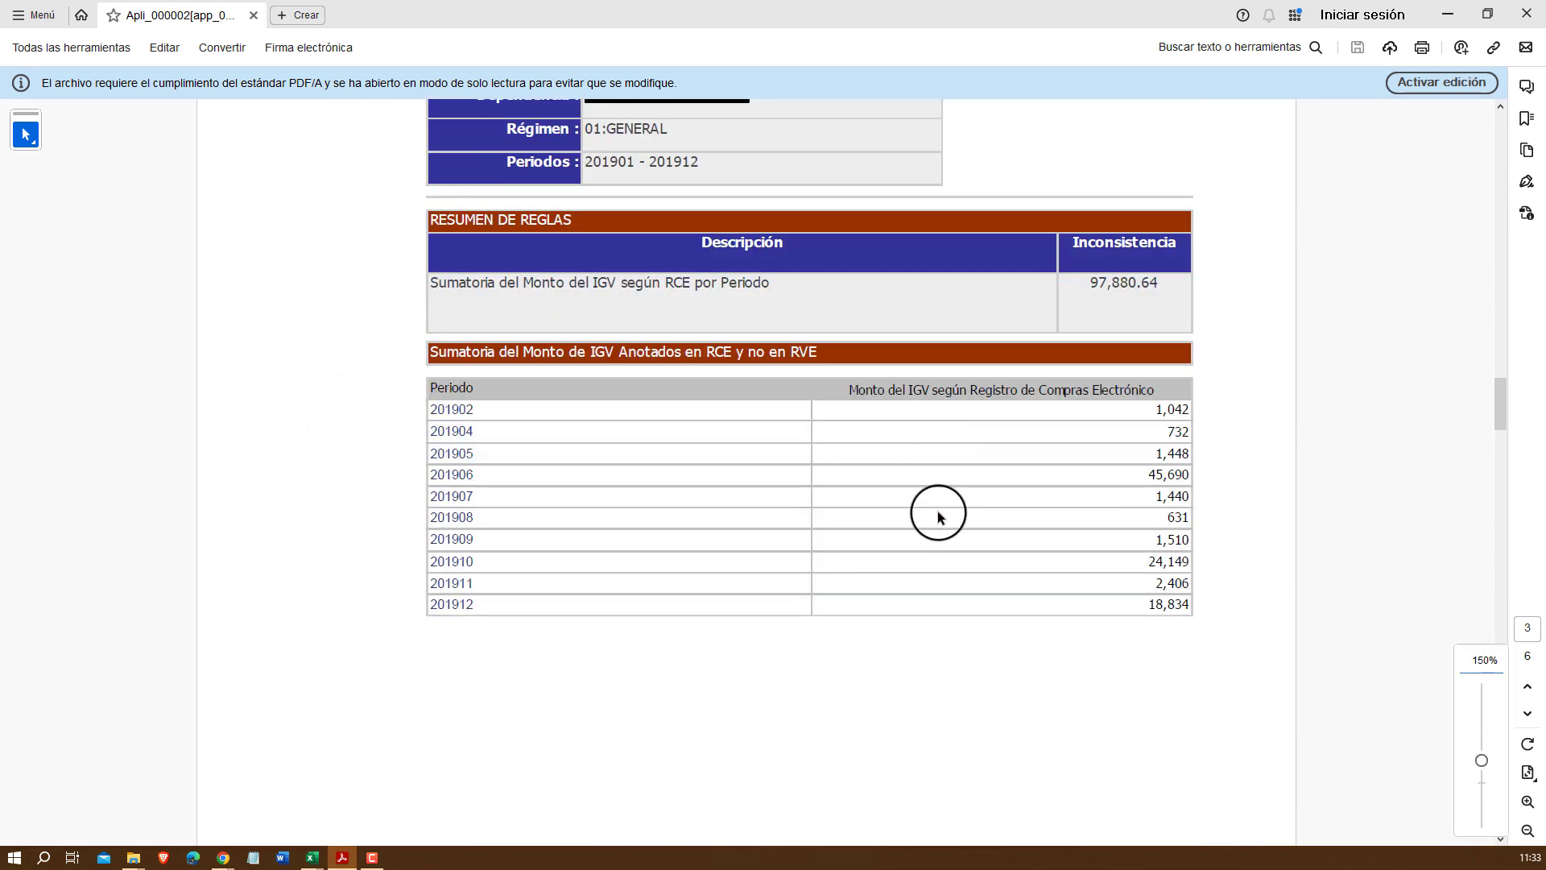
Back in the Navigator, preview Table004 and Table005 (Page 4) with the receipt detail
key(alt+Tab)
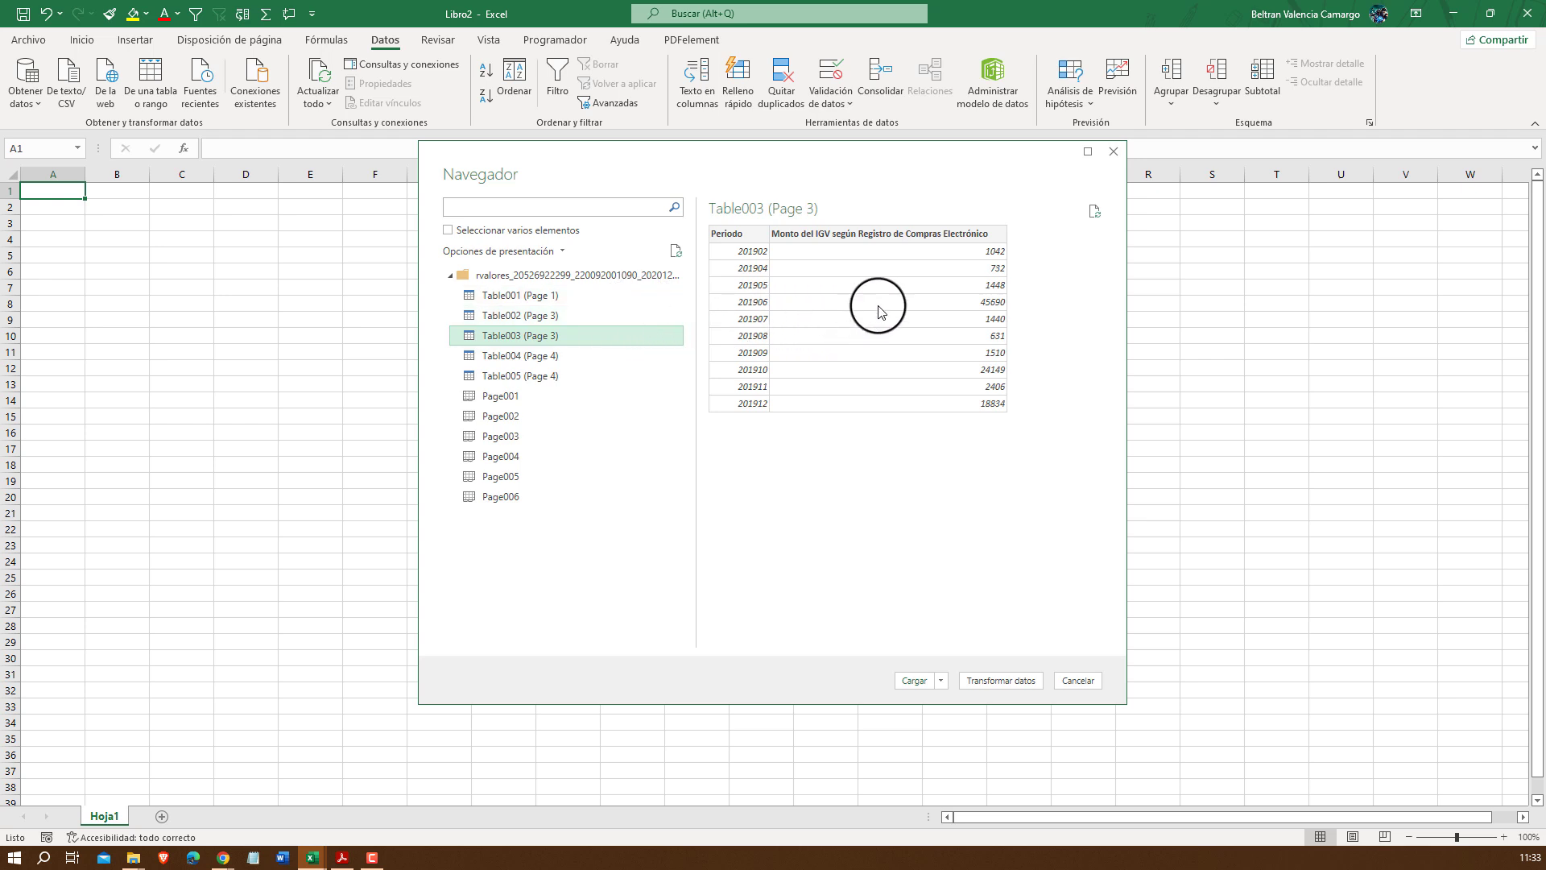
click(546, 361)
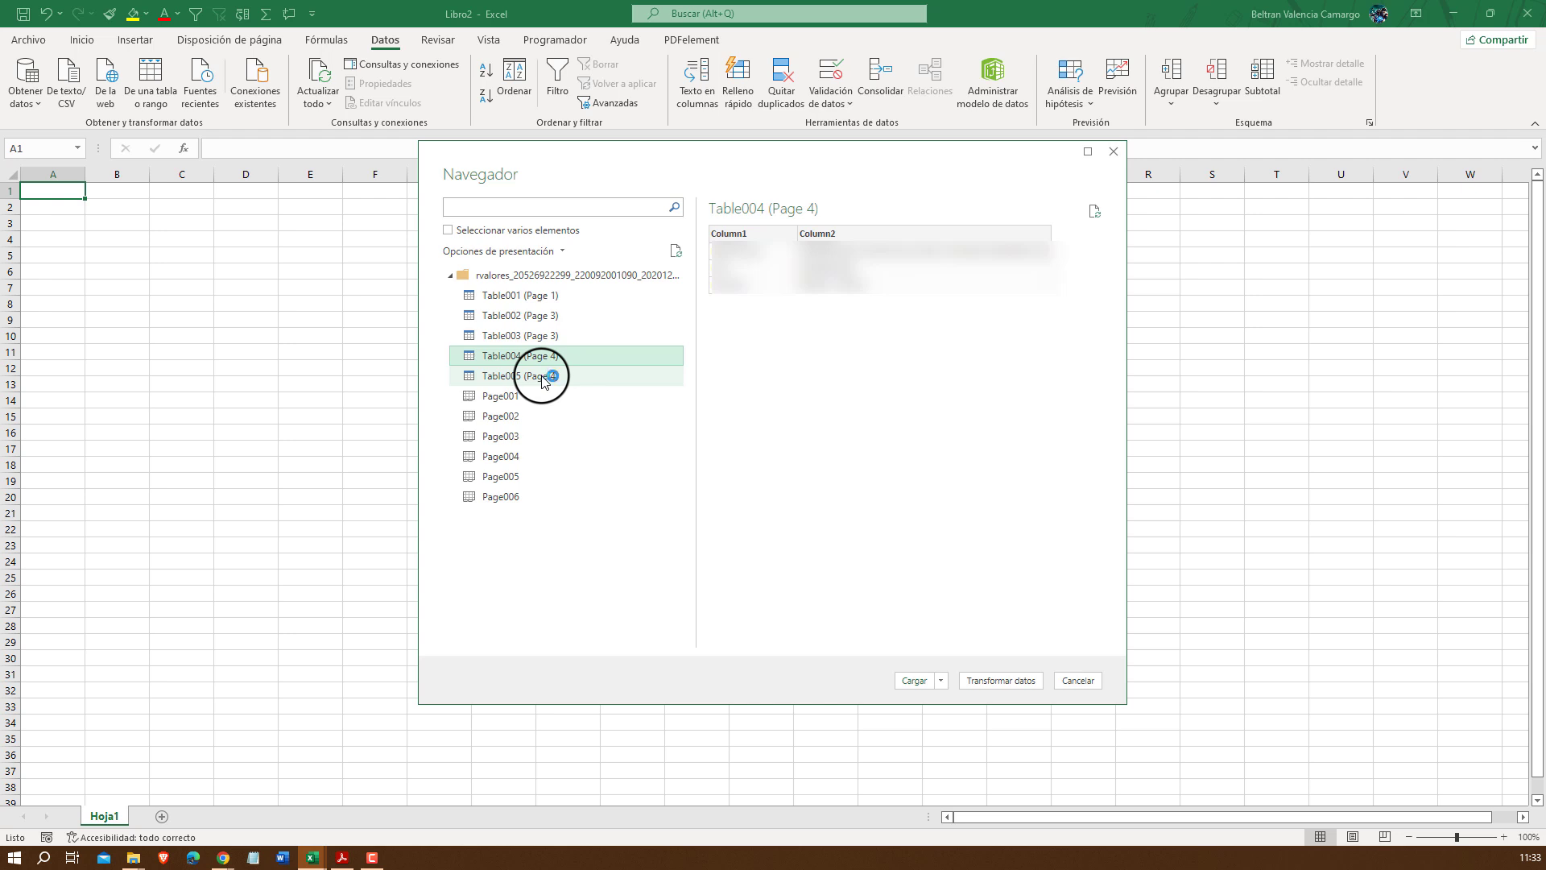
click(544, 377)
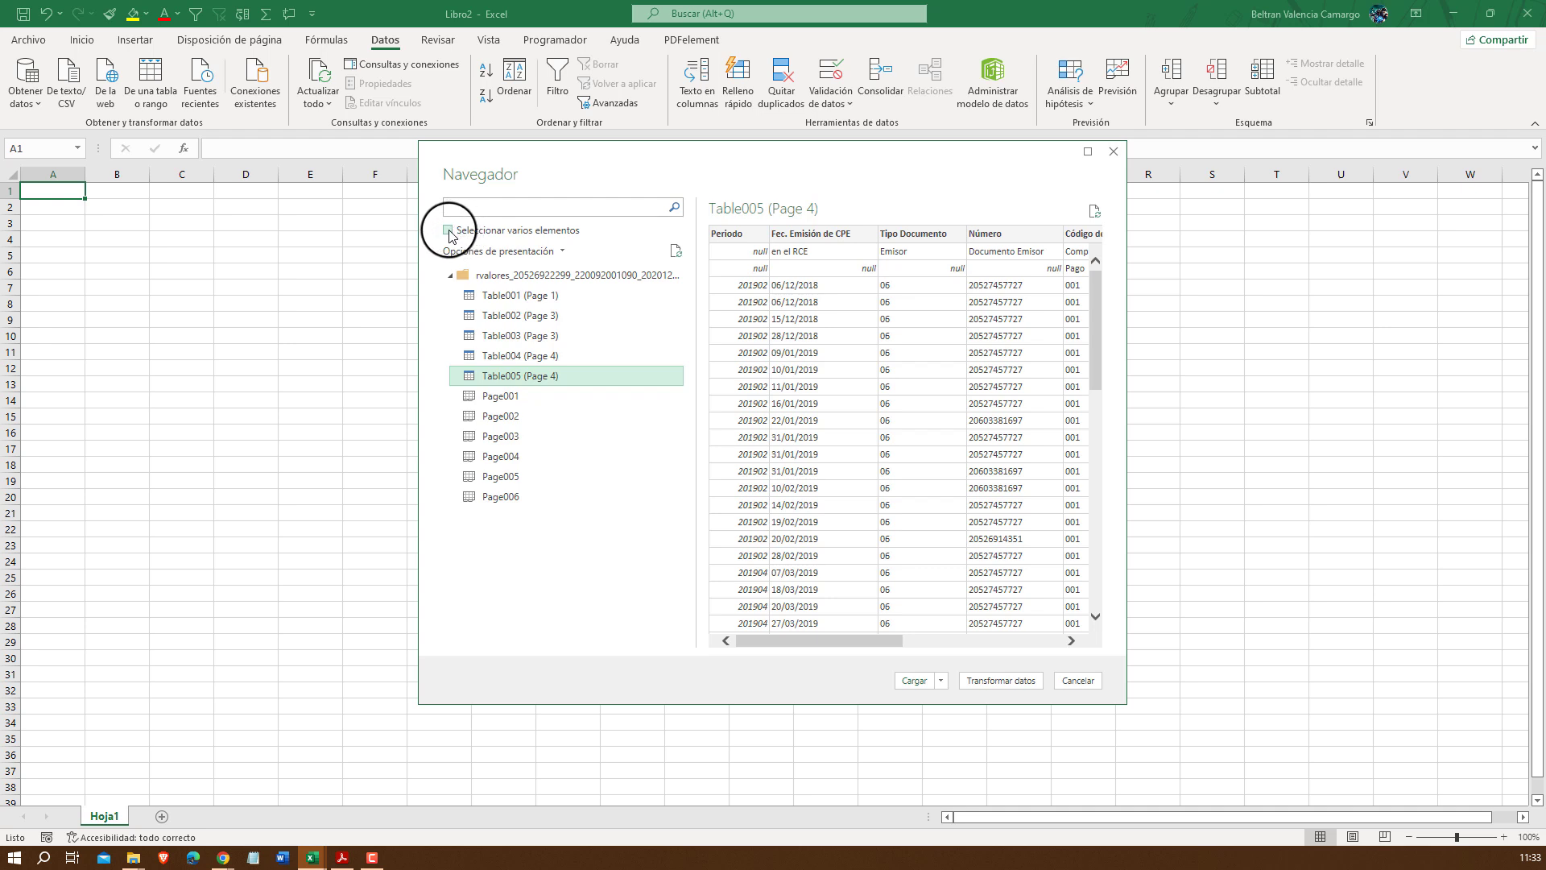
Enable multiple selection, tick Table003 (Page 3) and Table005 (Page 4), and send them to Power Query
click(449, 231)
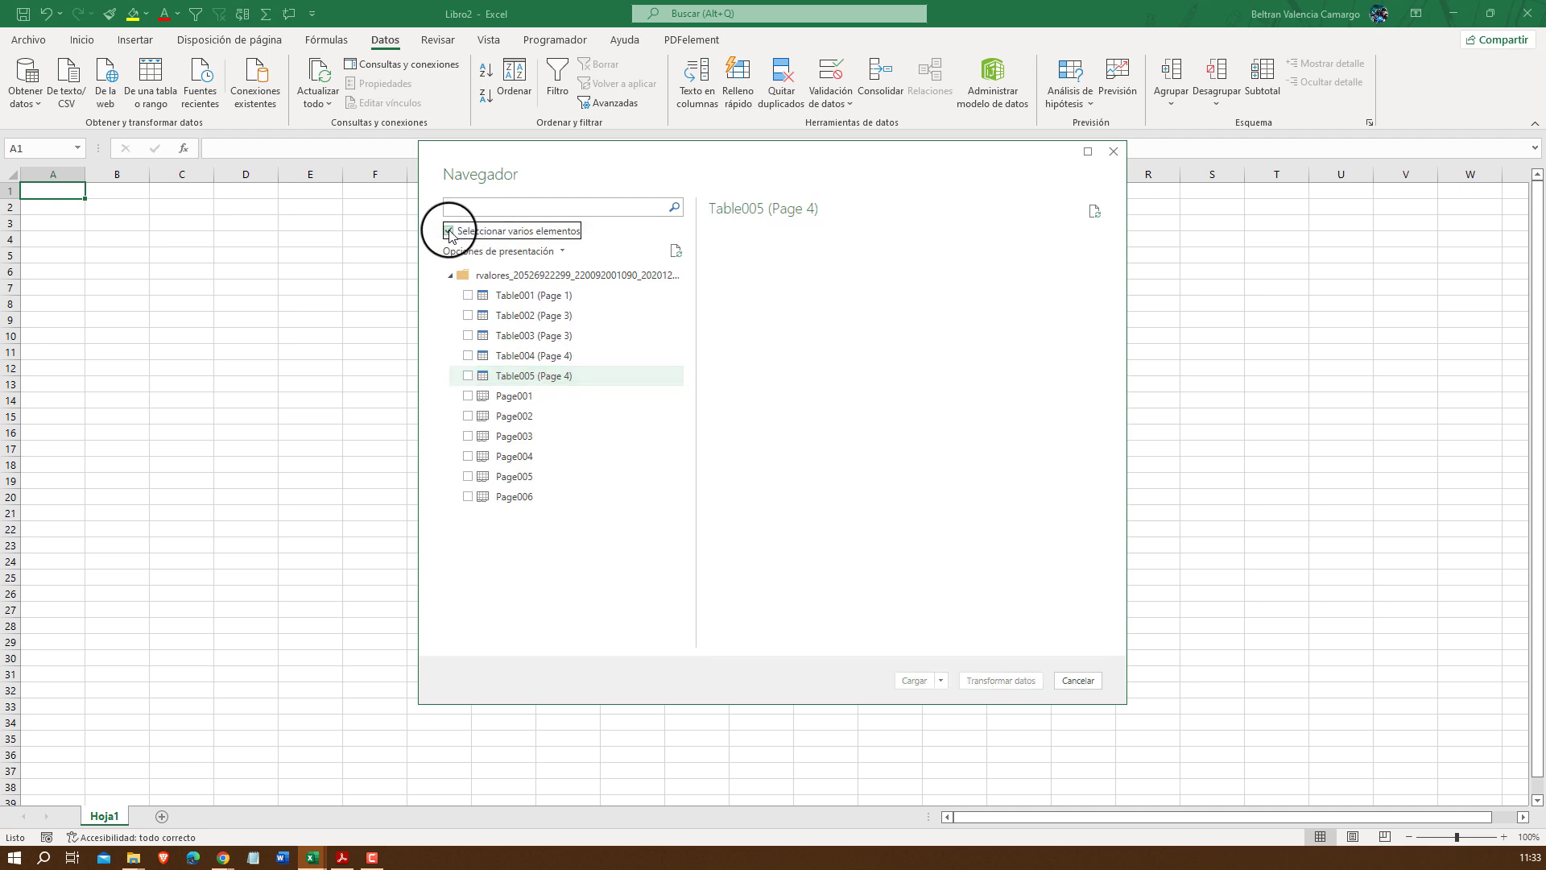
click(495, 345)
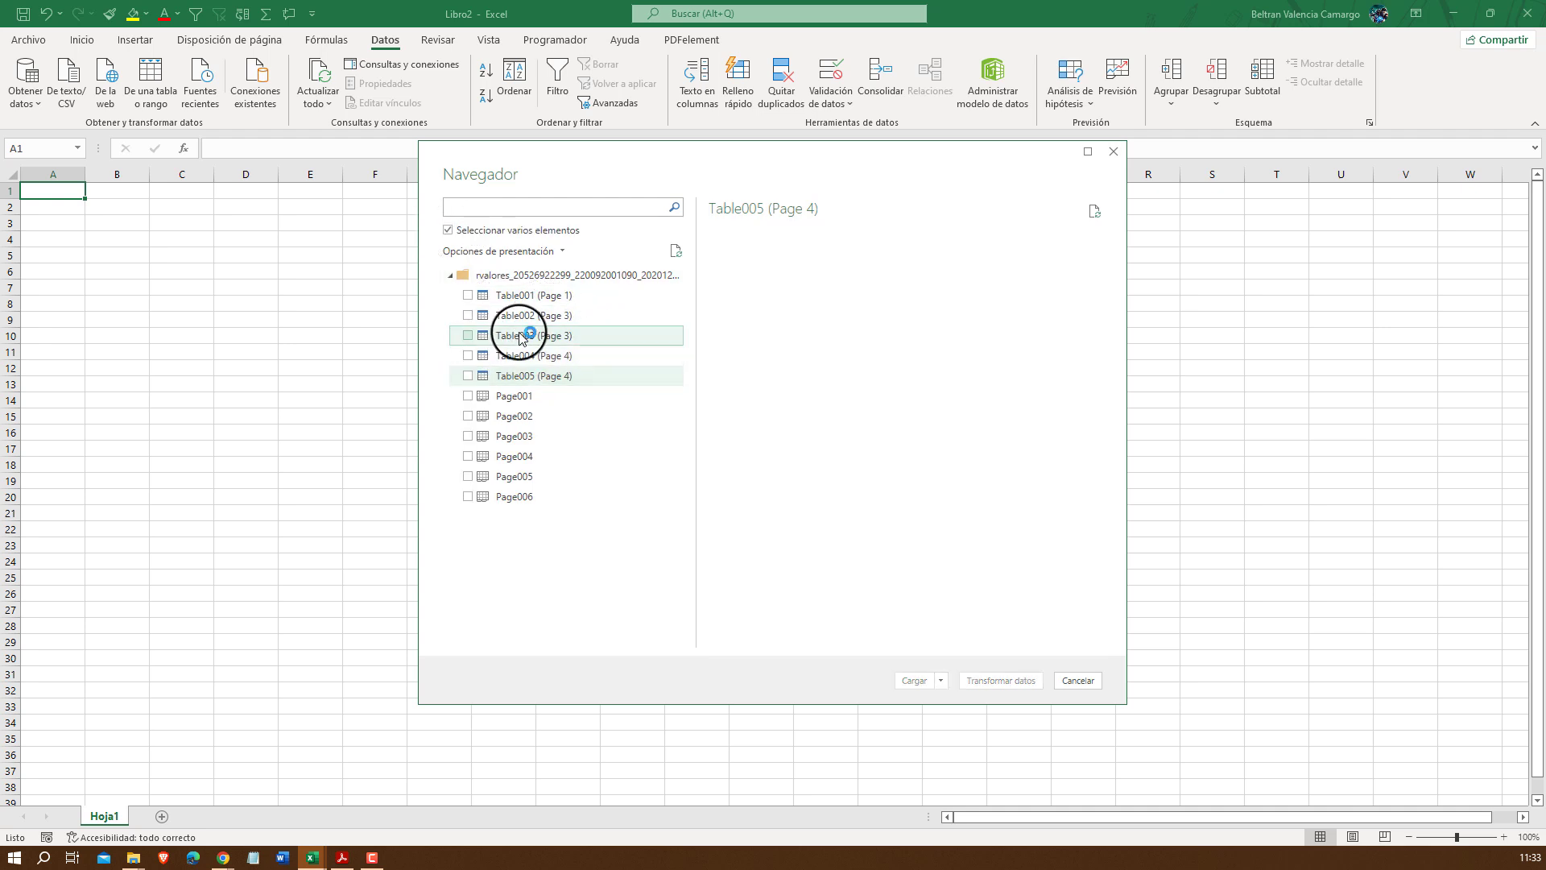
click(469, 338)
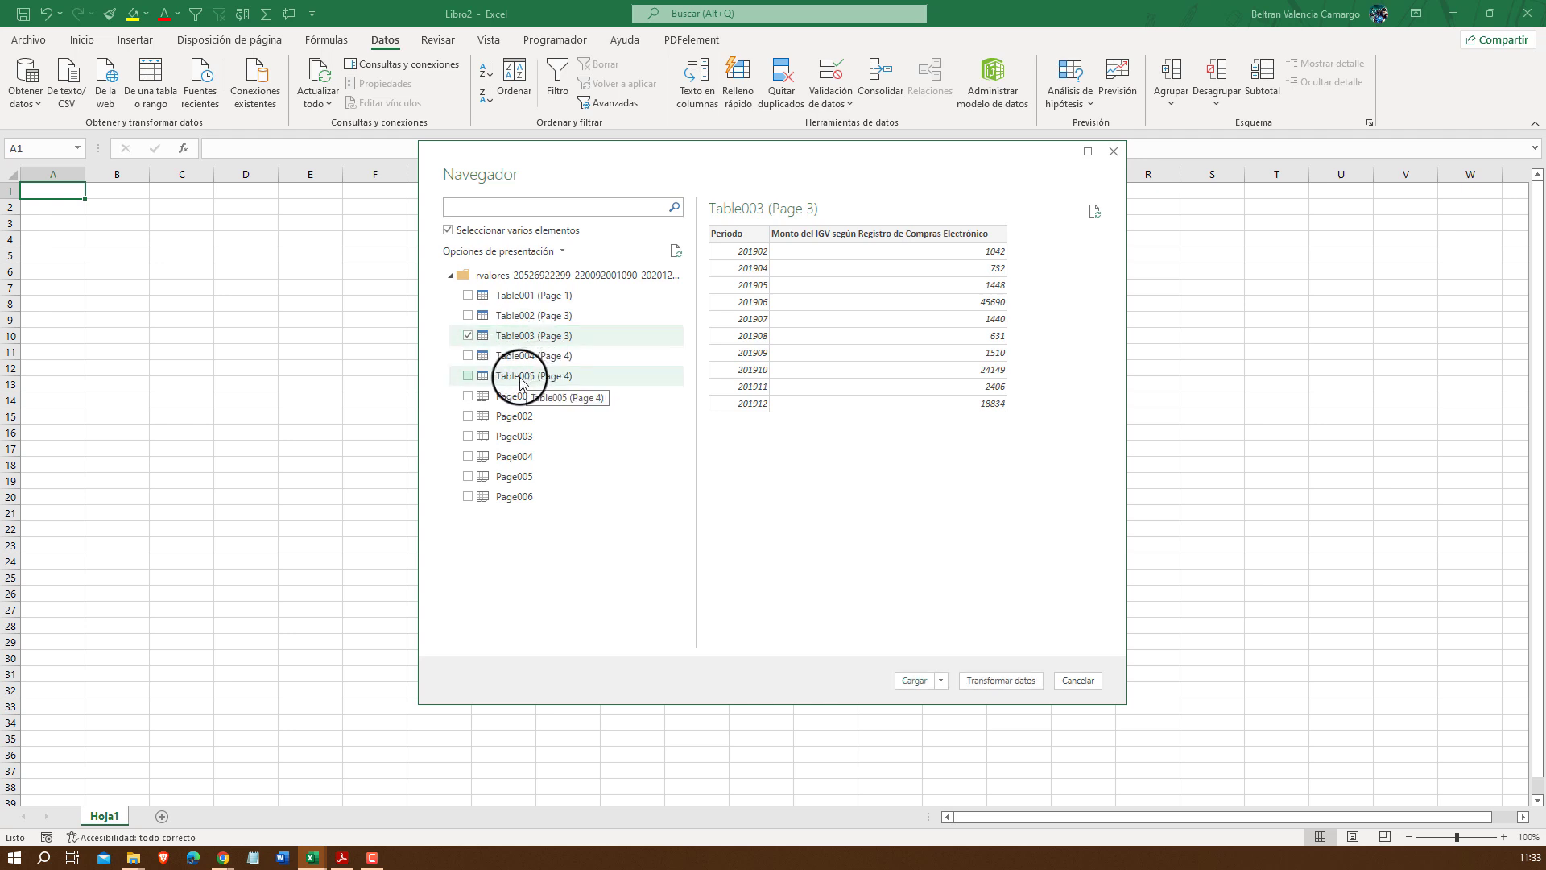
click(468, 376)
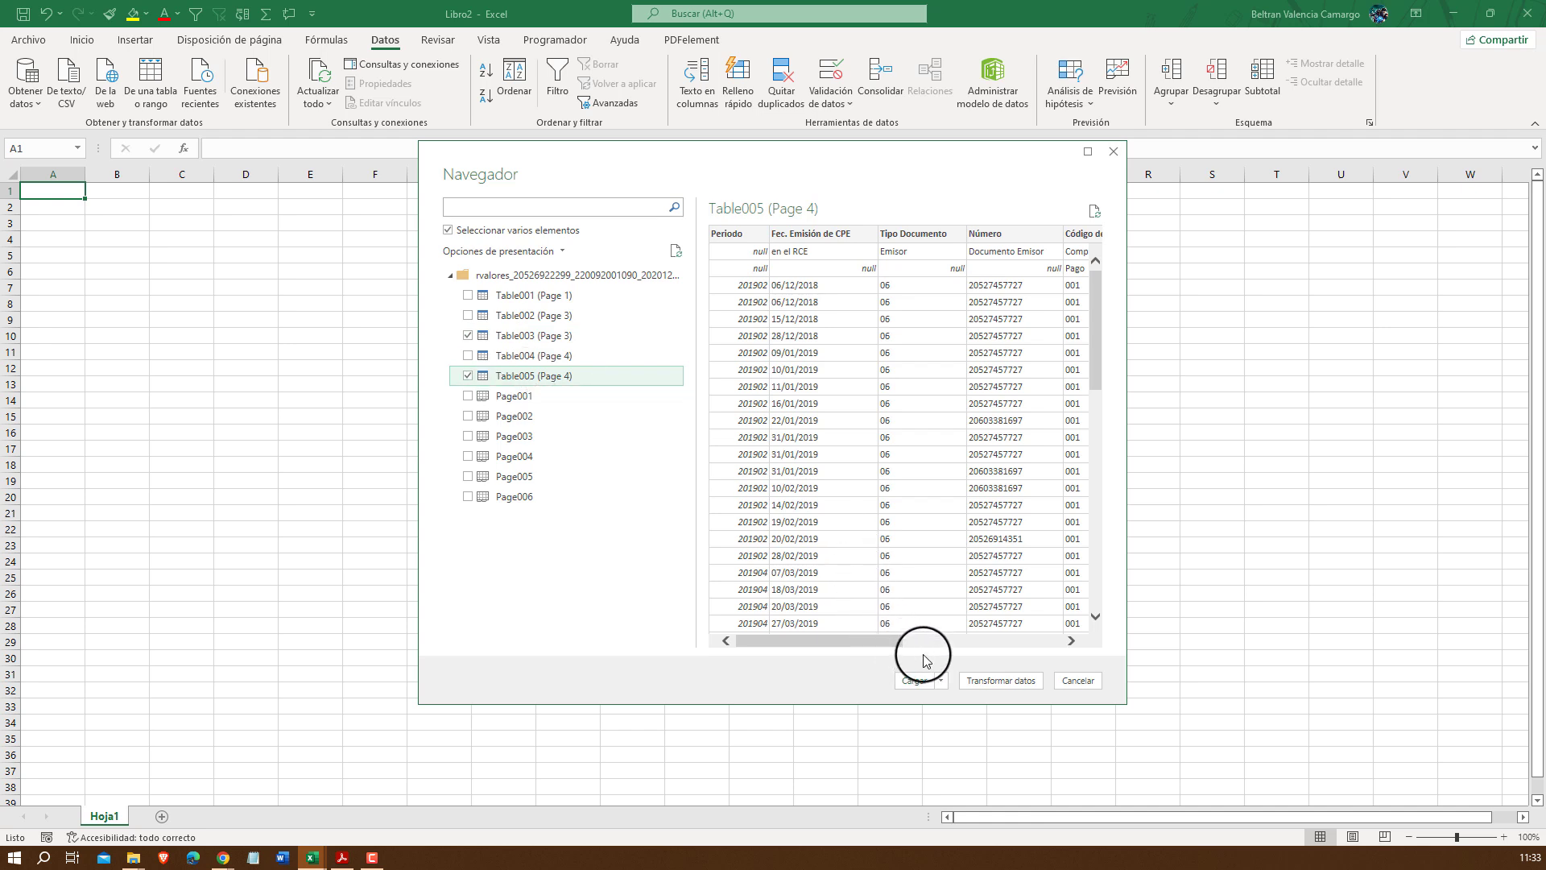
click(994, 684)
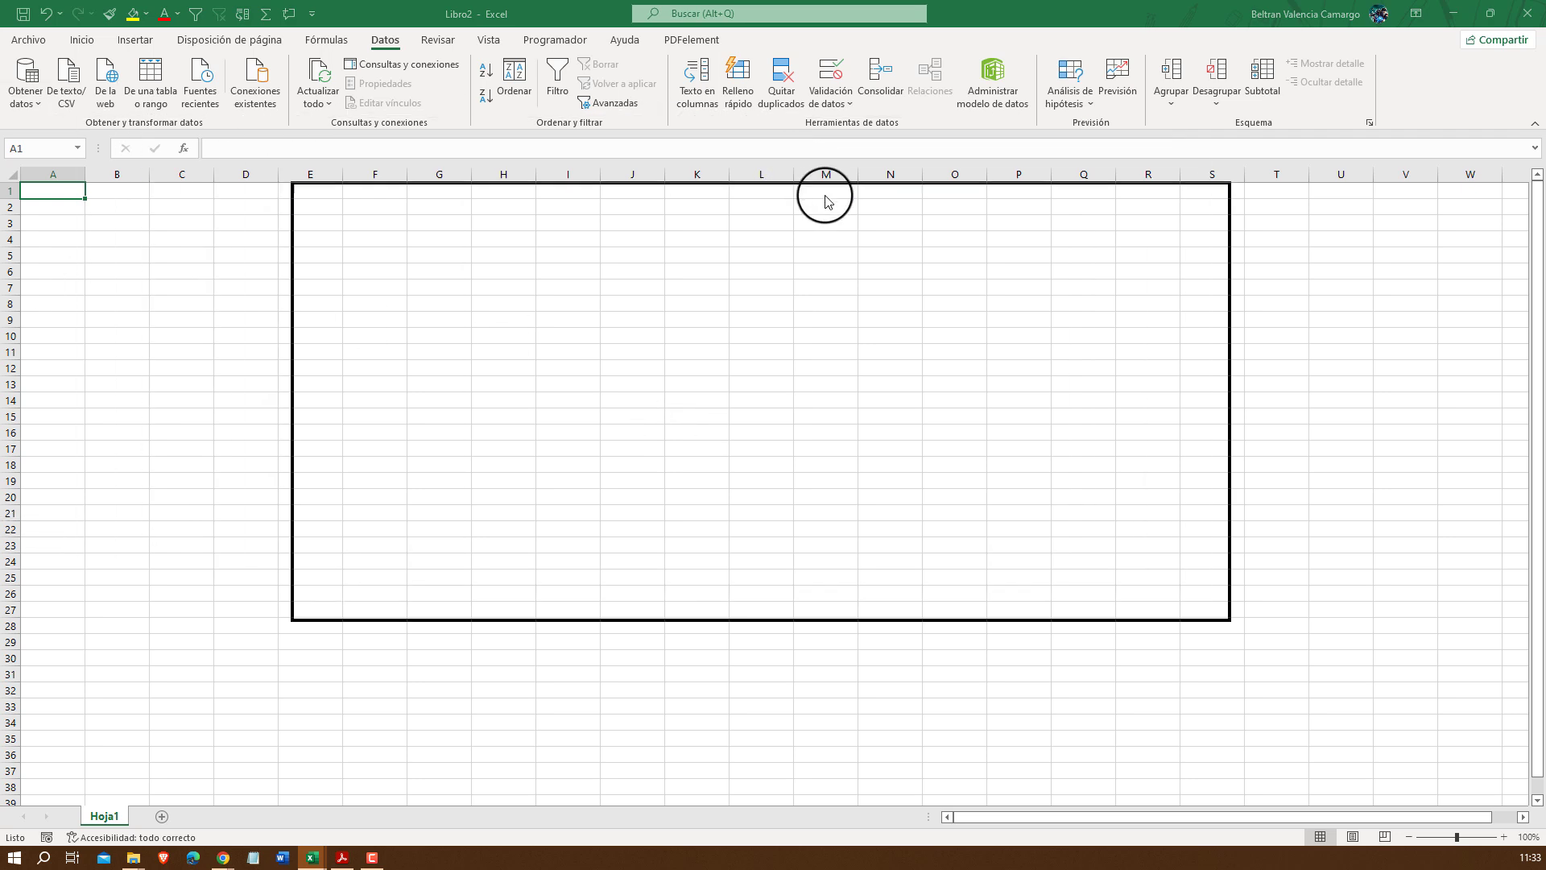
Review the Table005 (Page 4) query, then close and load both queries as new sheets
drag(105, 117, 825, 202)
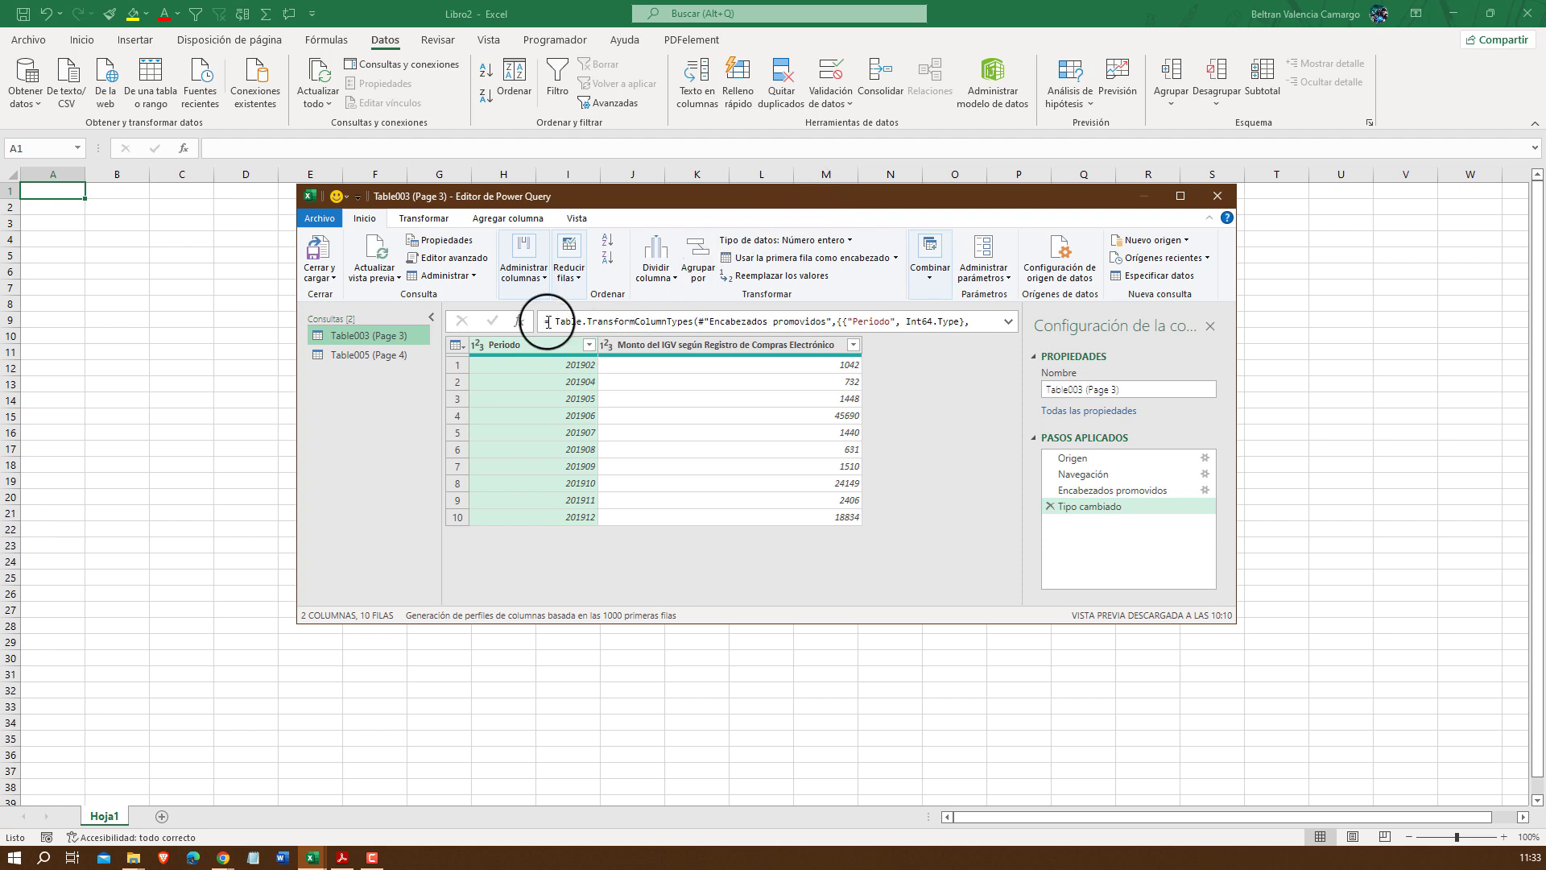
click(359, 357)
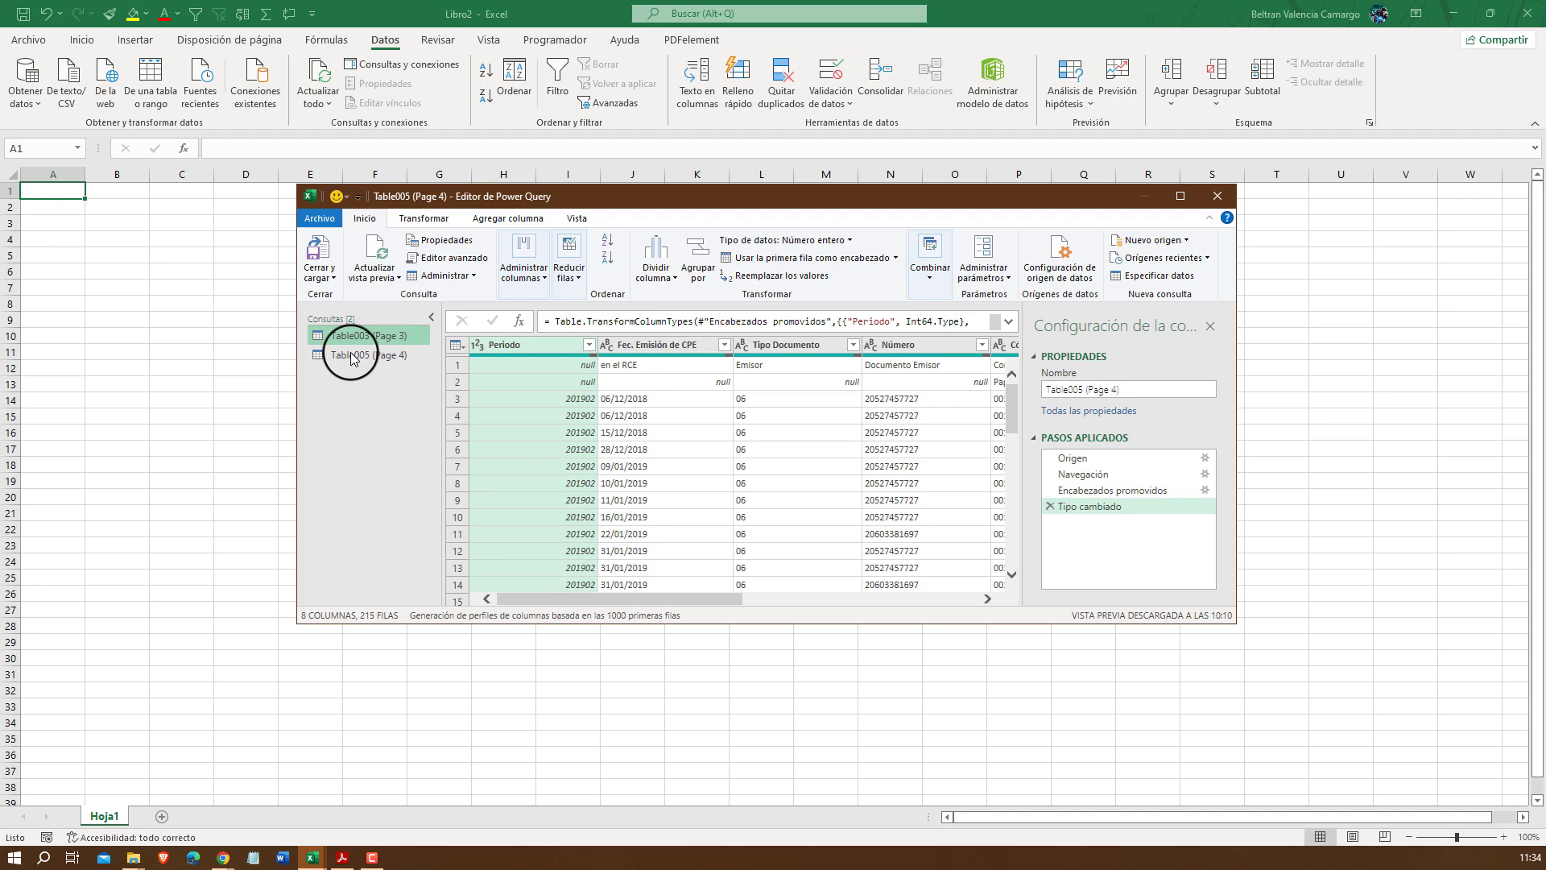
click(352, 357)
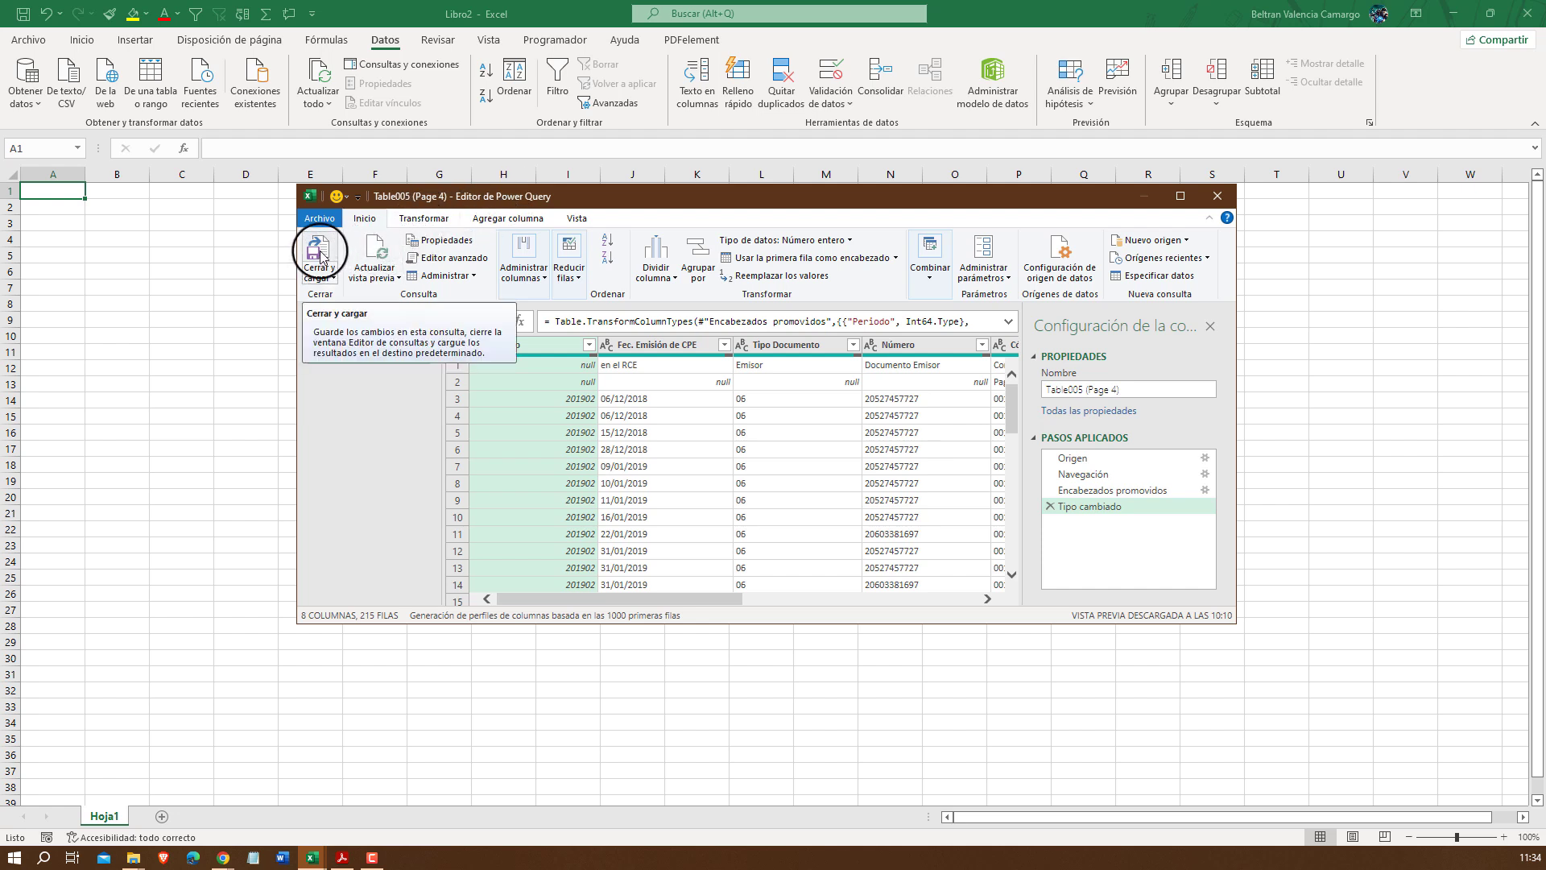
click(319, 256)
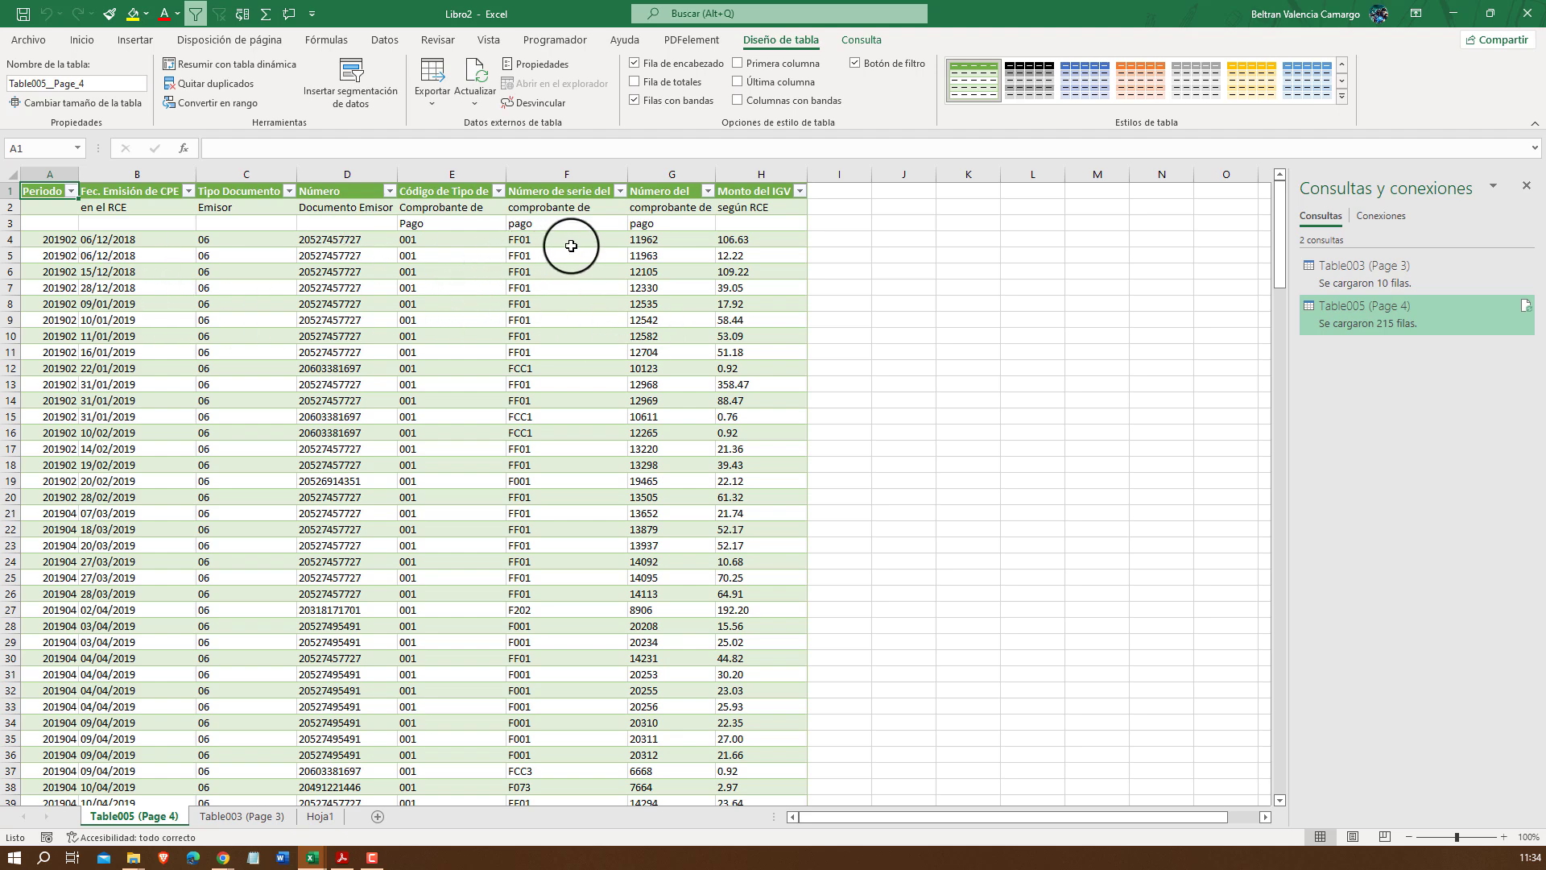
On the Table003 (Page 3) sheet, select the IGV amounts in B2:B11
click(226, 244)
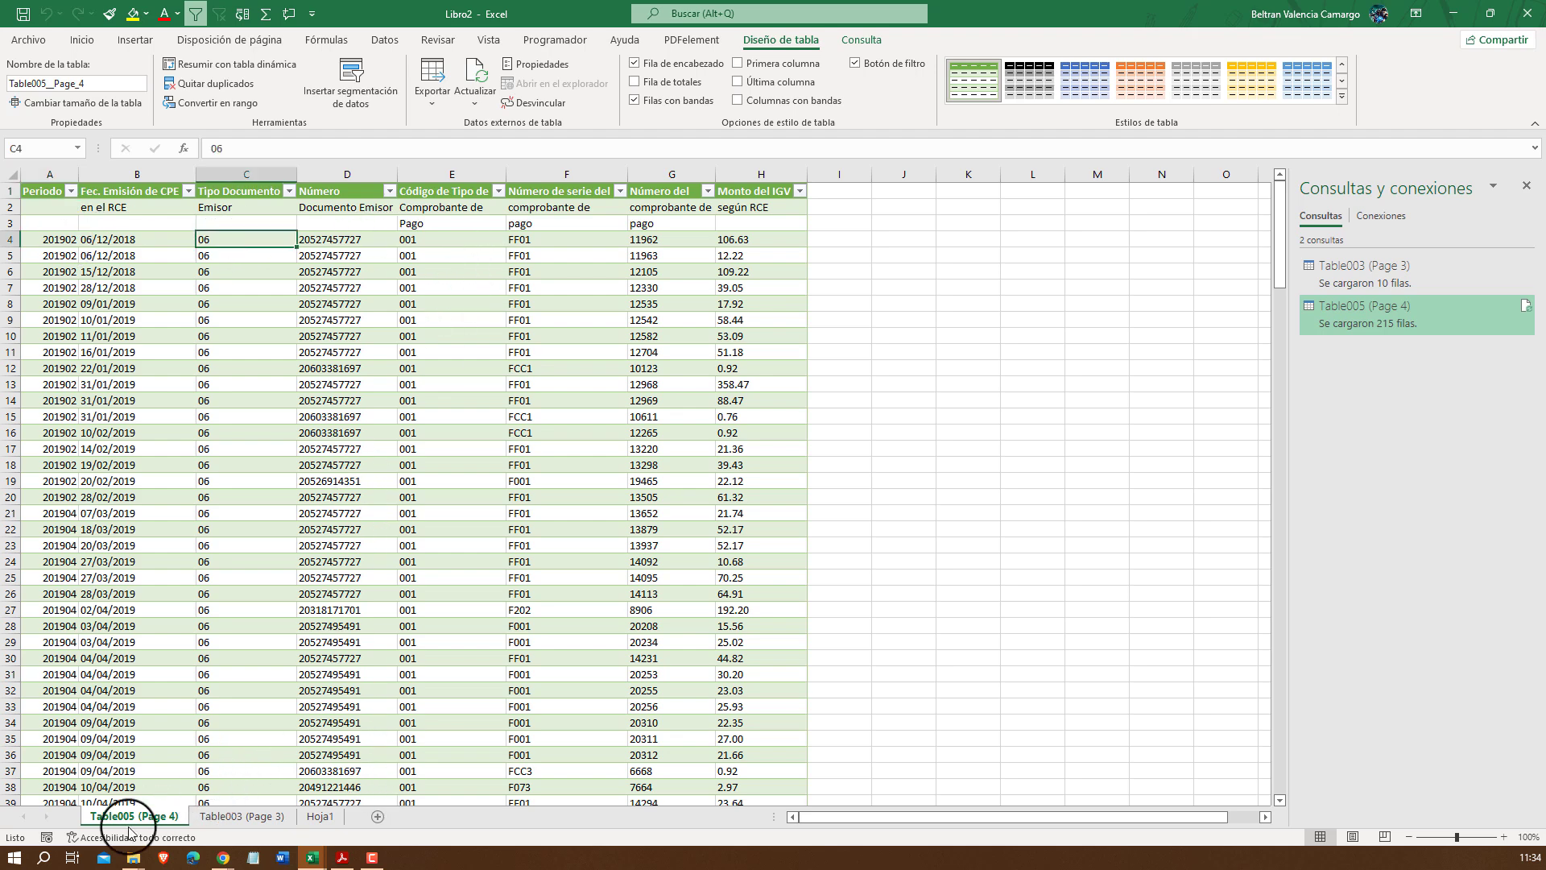
click(236, 817)
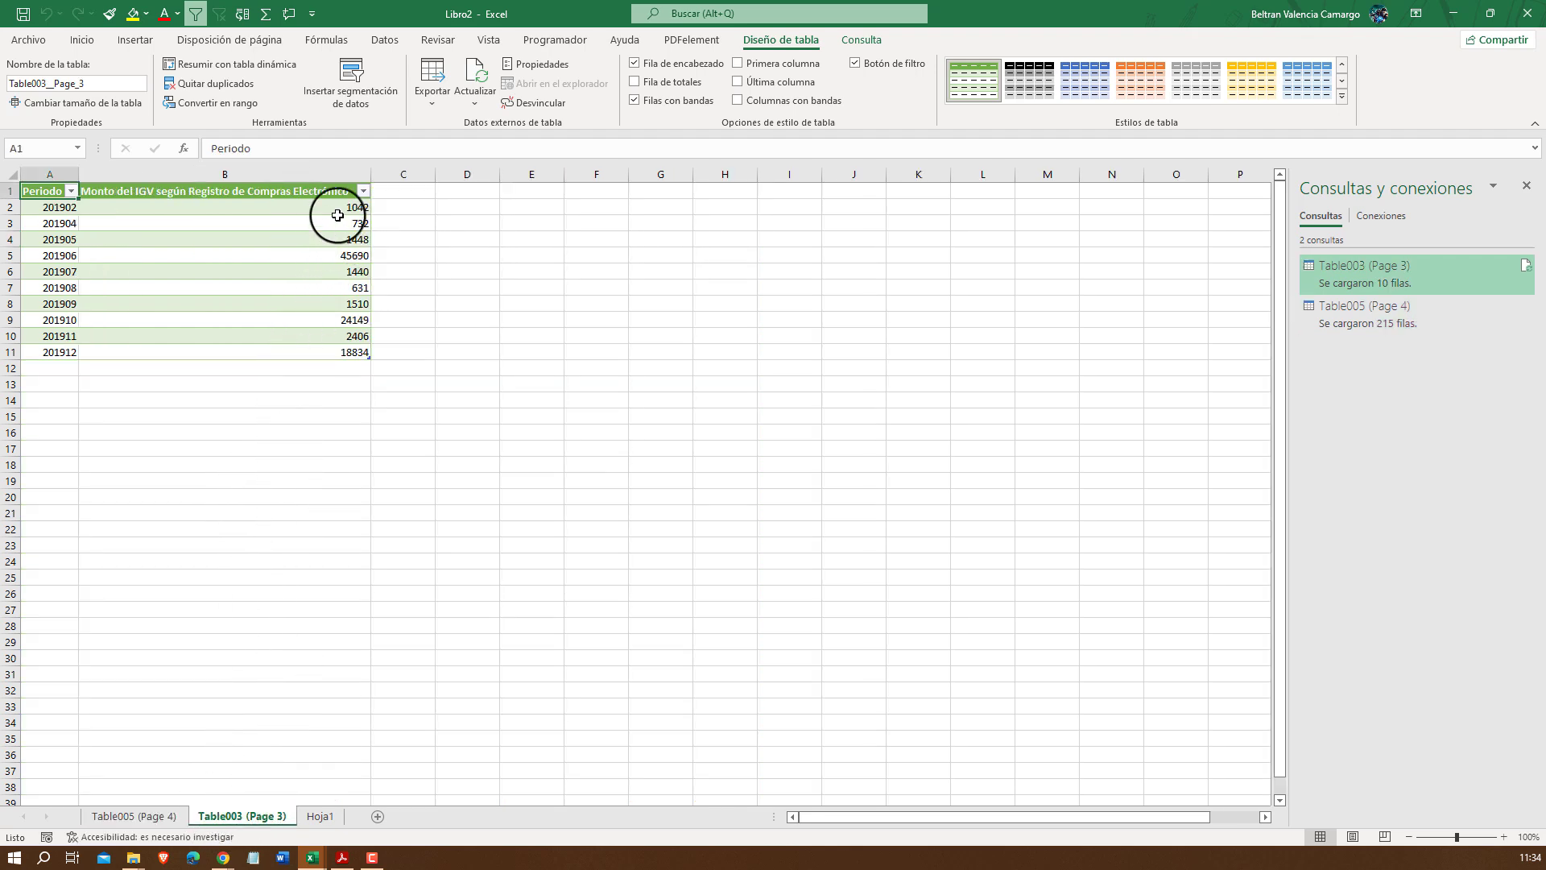
drag(336, 211, 342, 352)
Snap the SUNAT PDF right and Excel left, closing Consultas y conexiones
click(348, 860)
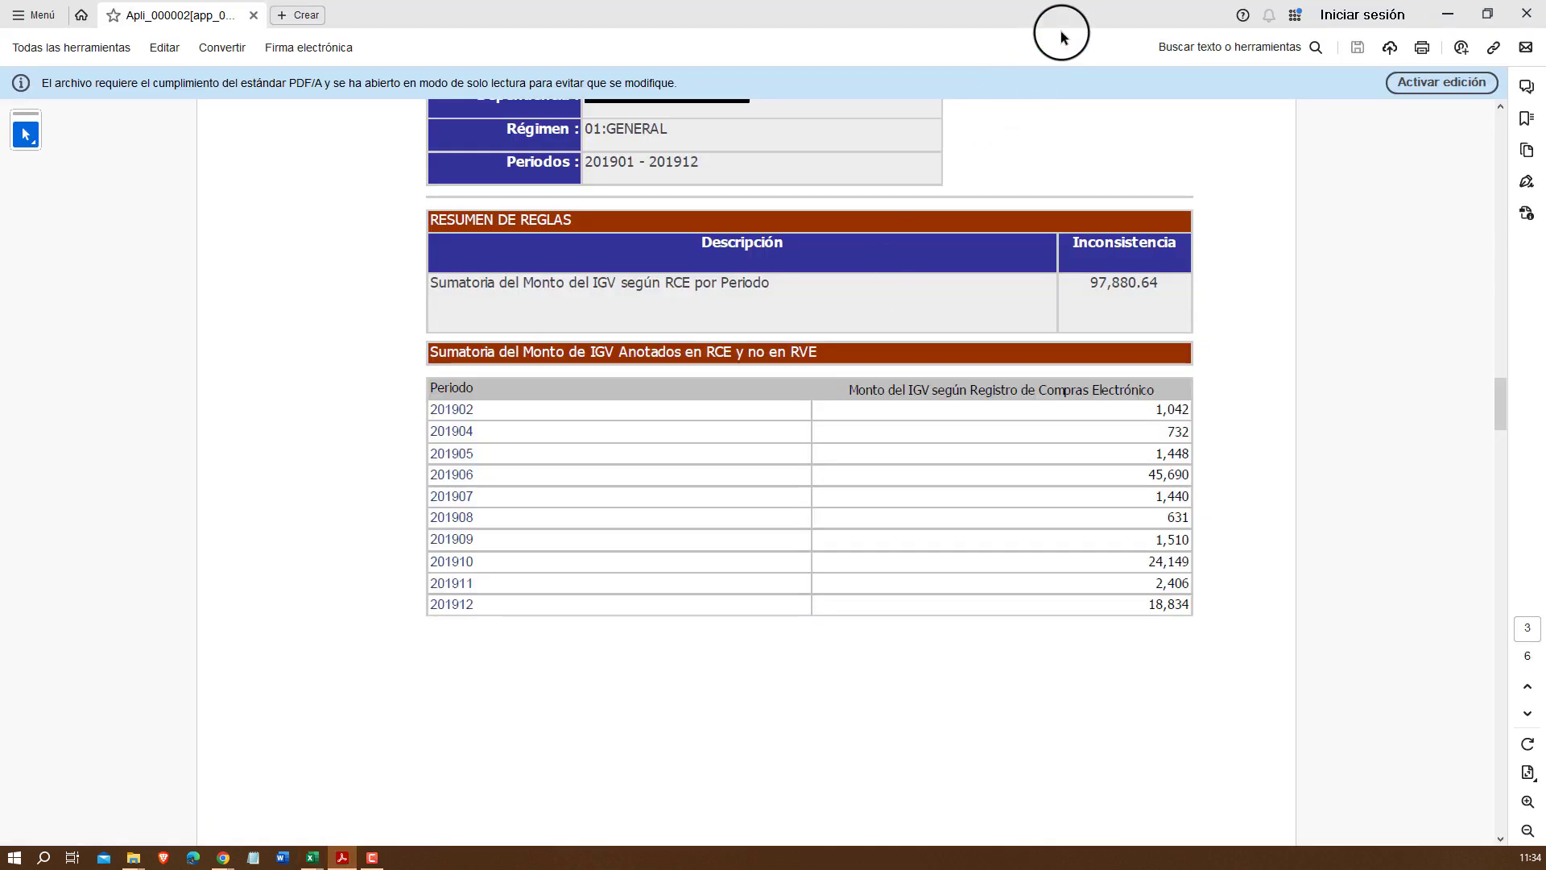
drag(1537, 32, 1522, 196)
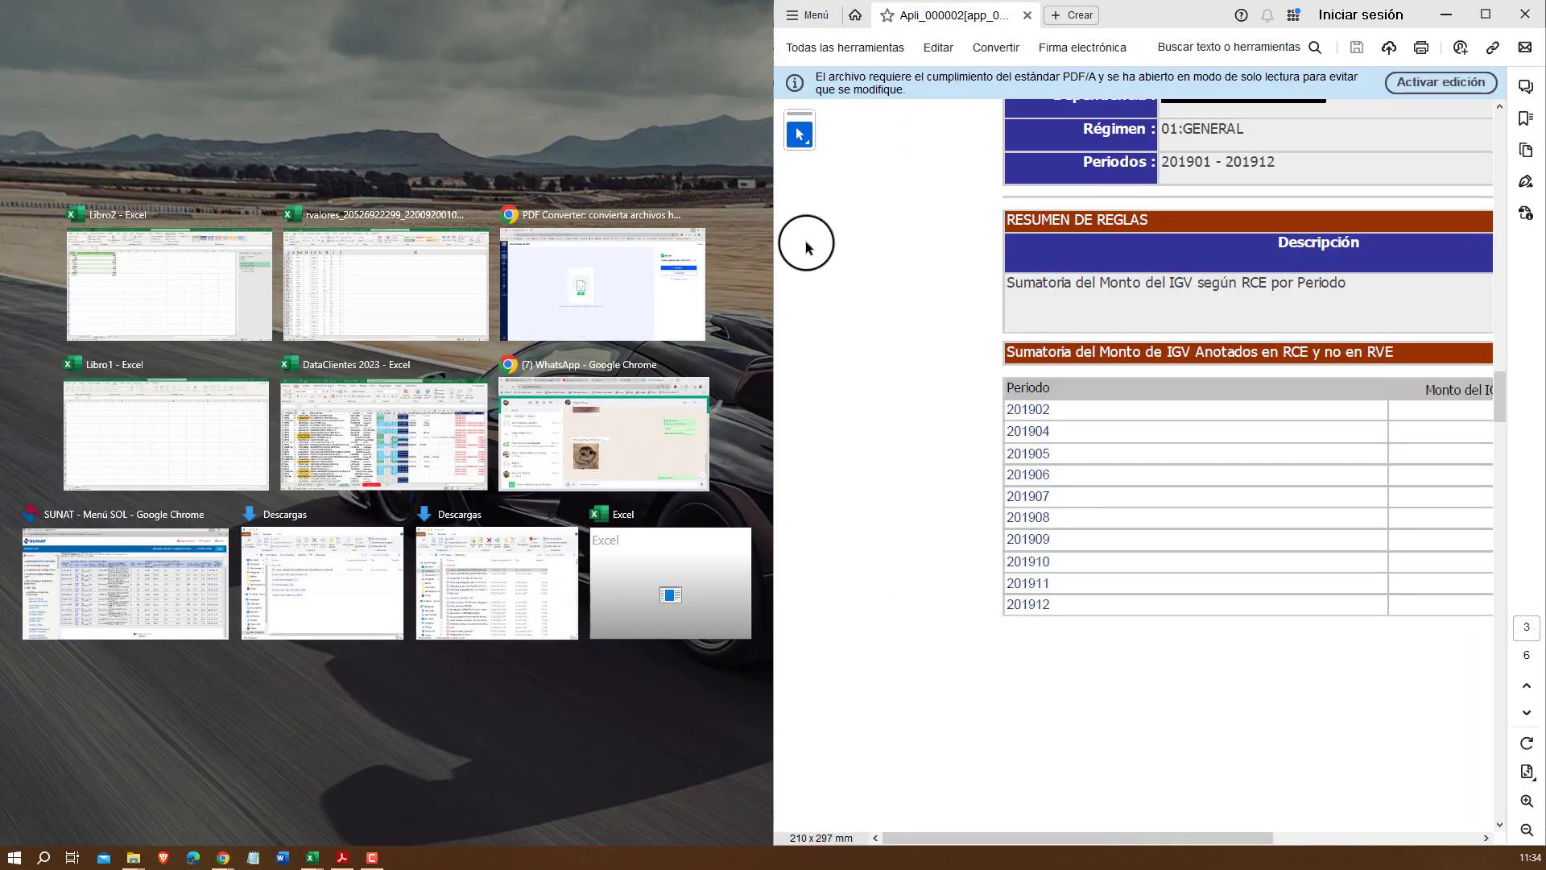
click(214, 286)
click(752, 187)
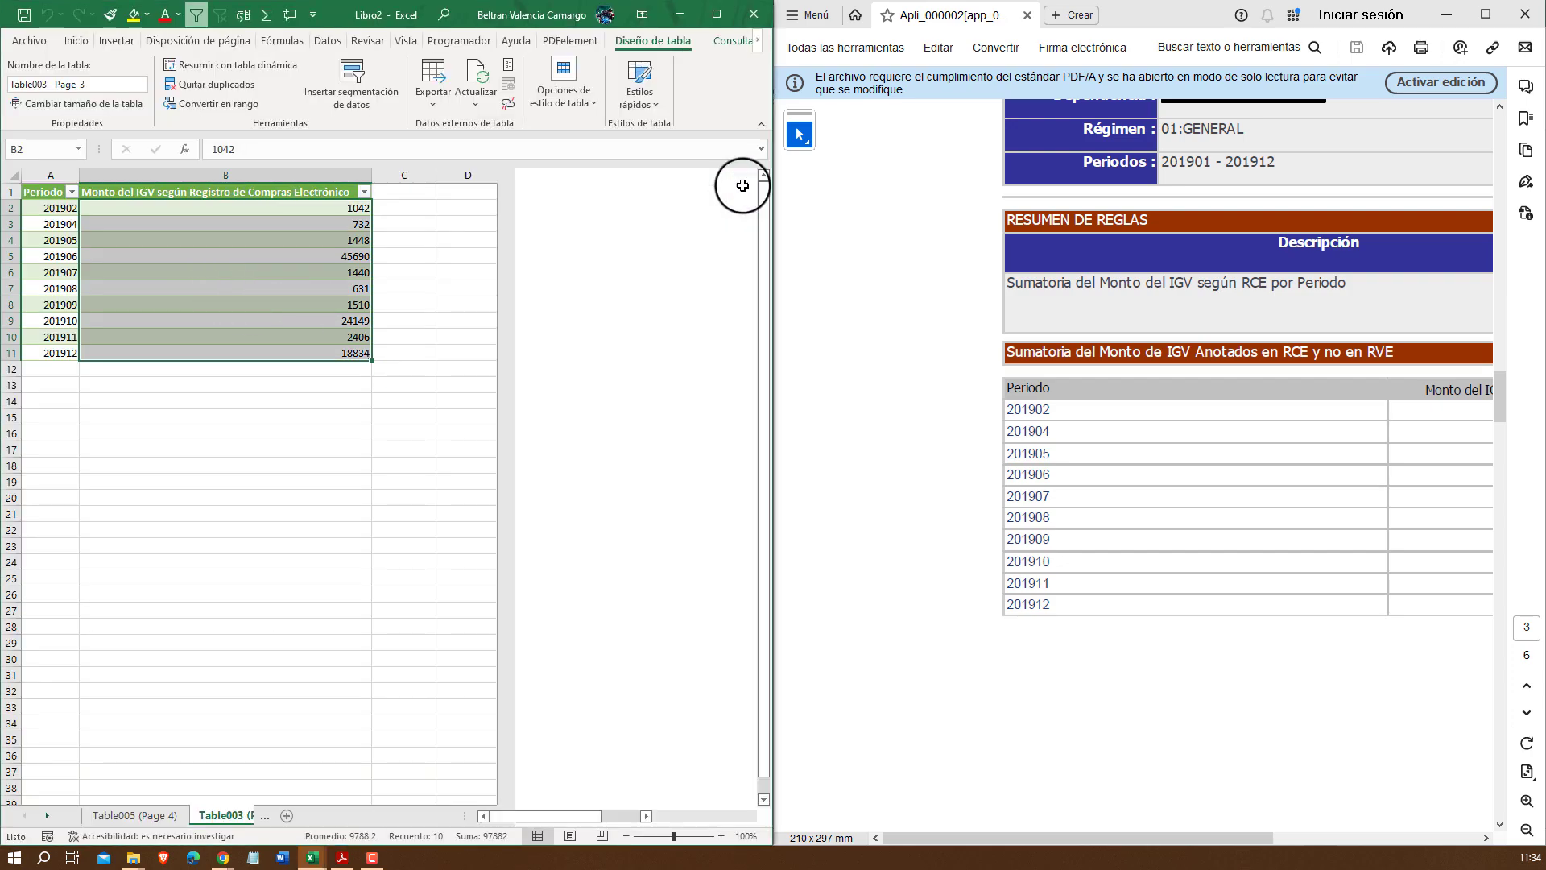
Shrink the PDF page and compare its period table with the IGV total of 97882
click(1168, 588)
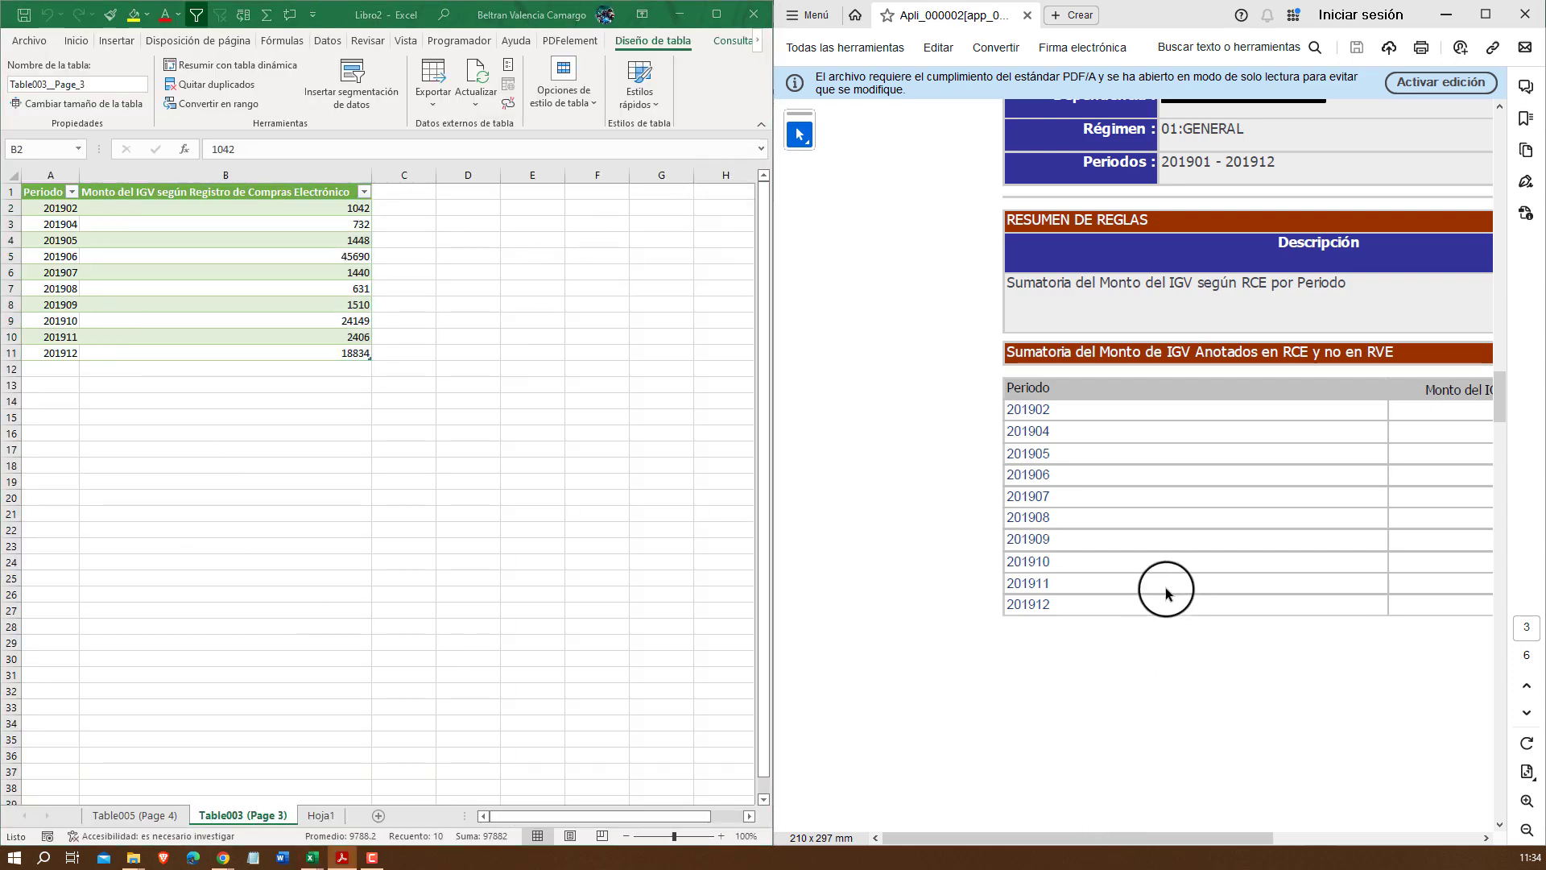
scroll(1164, 576, down, 5)
scroll(1157, 436, down, 1)
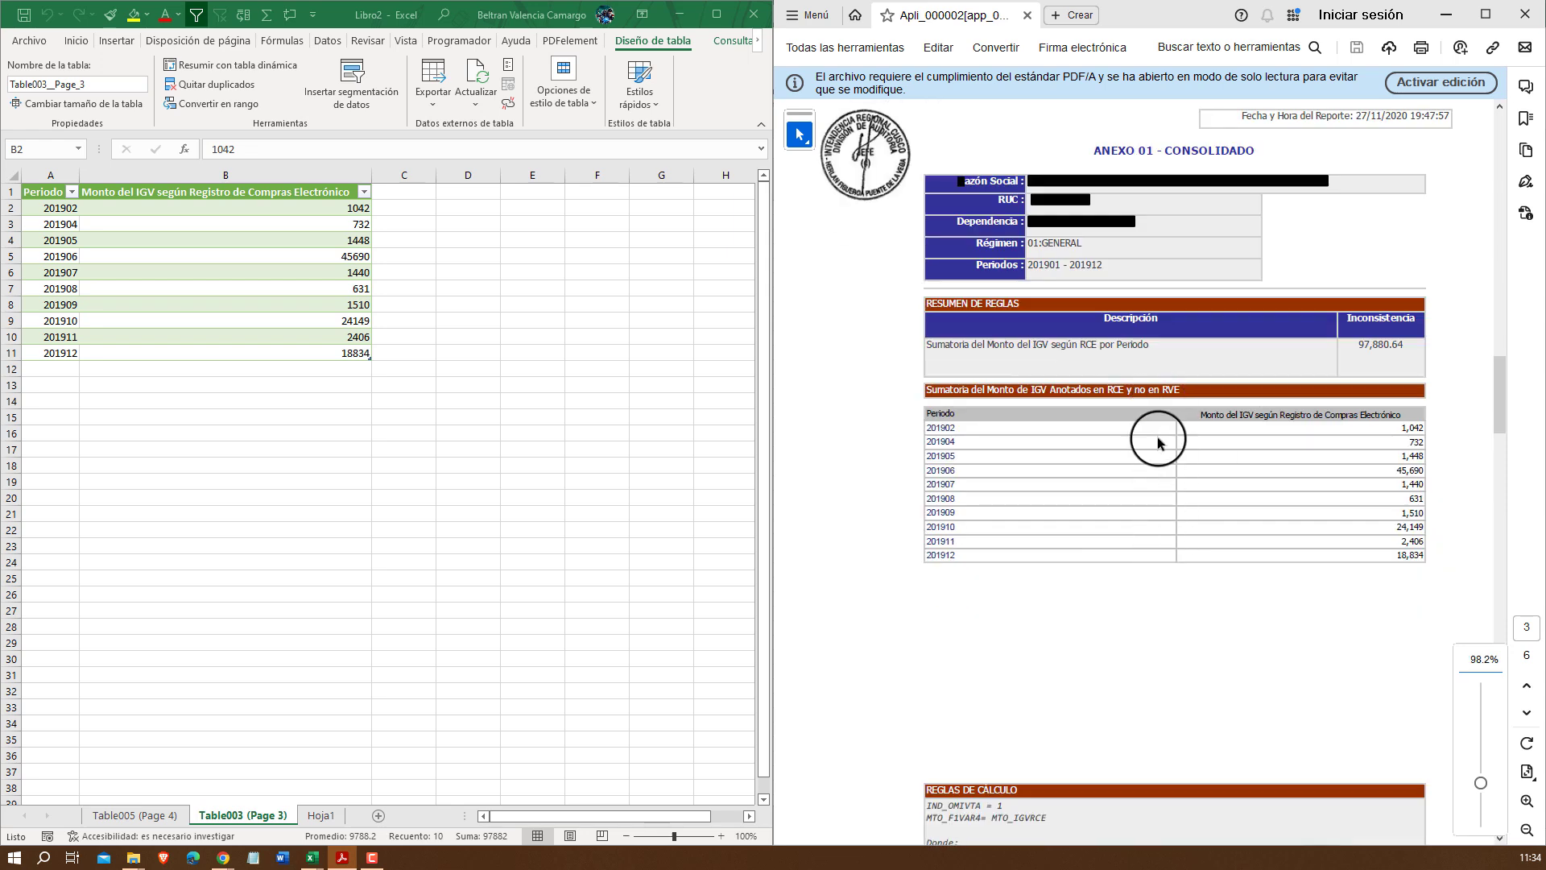
scroll(1157, 435, down, 1)
click(320, 211)
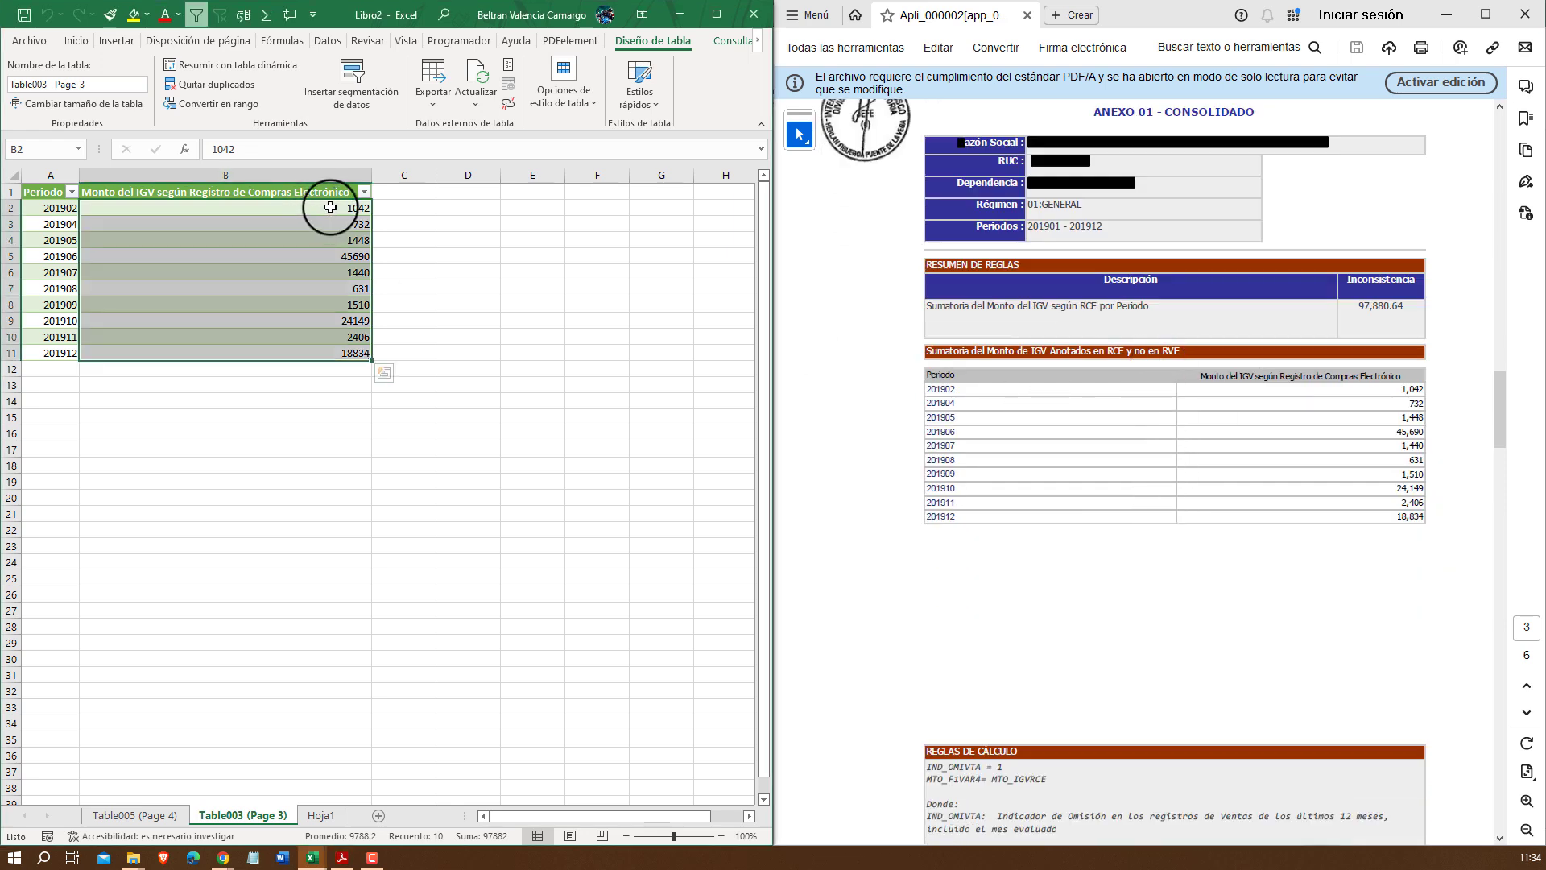
scroll(1067, 555, down, 2)
scroll(1067, 551, down, 2)
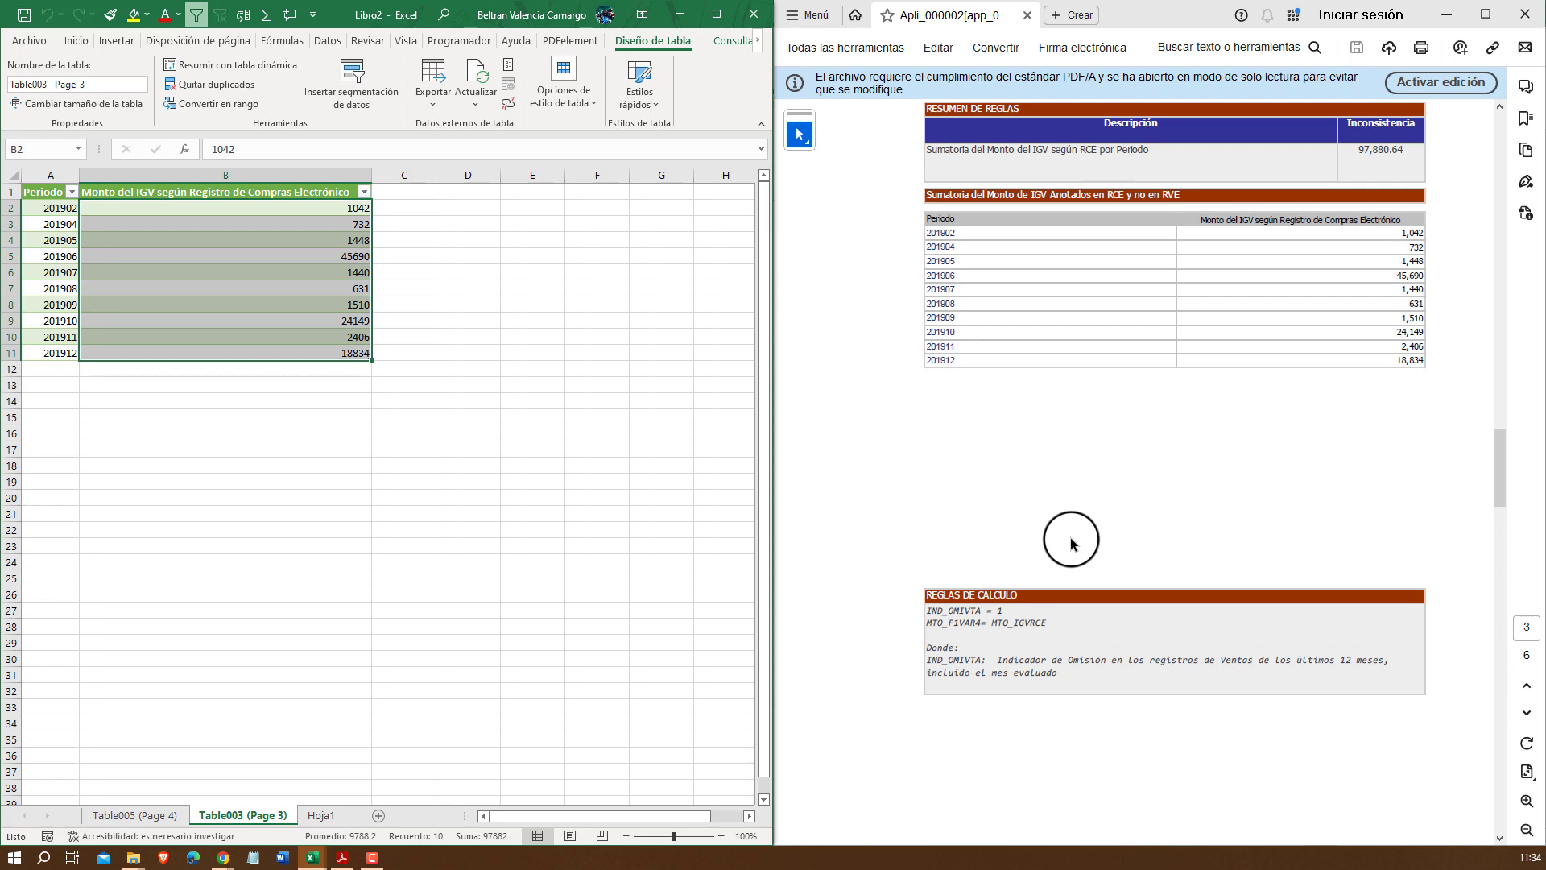
scroll(1074, 527, down, 3)
scroll(886, 249, down, 1)
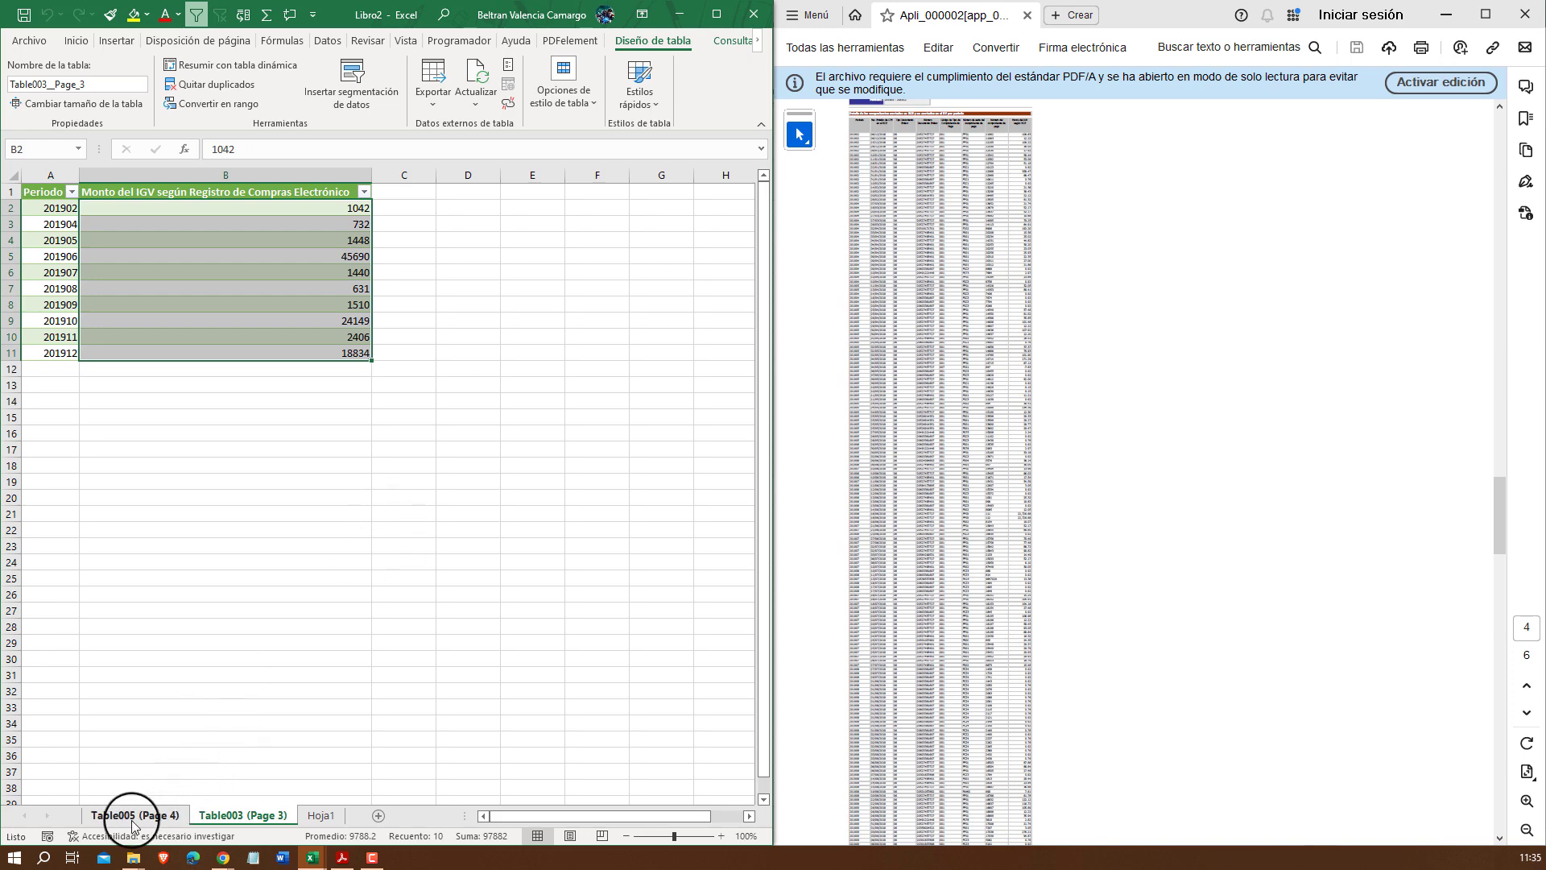
Open the Table005 (Page 4) sheet and scroll through its detail listing
click(133, 822)
click(215, 379)
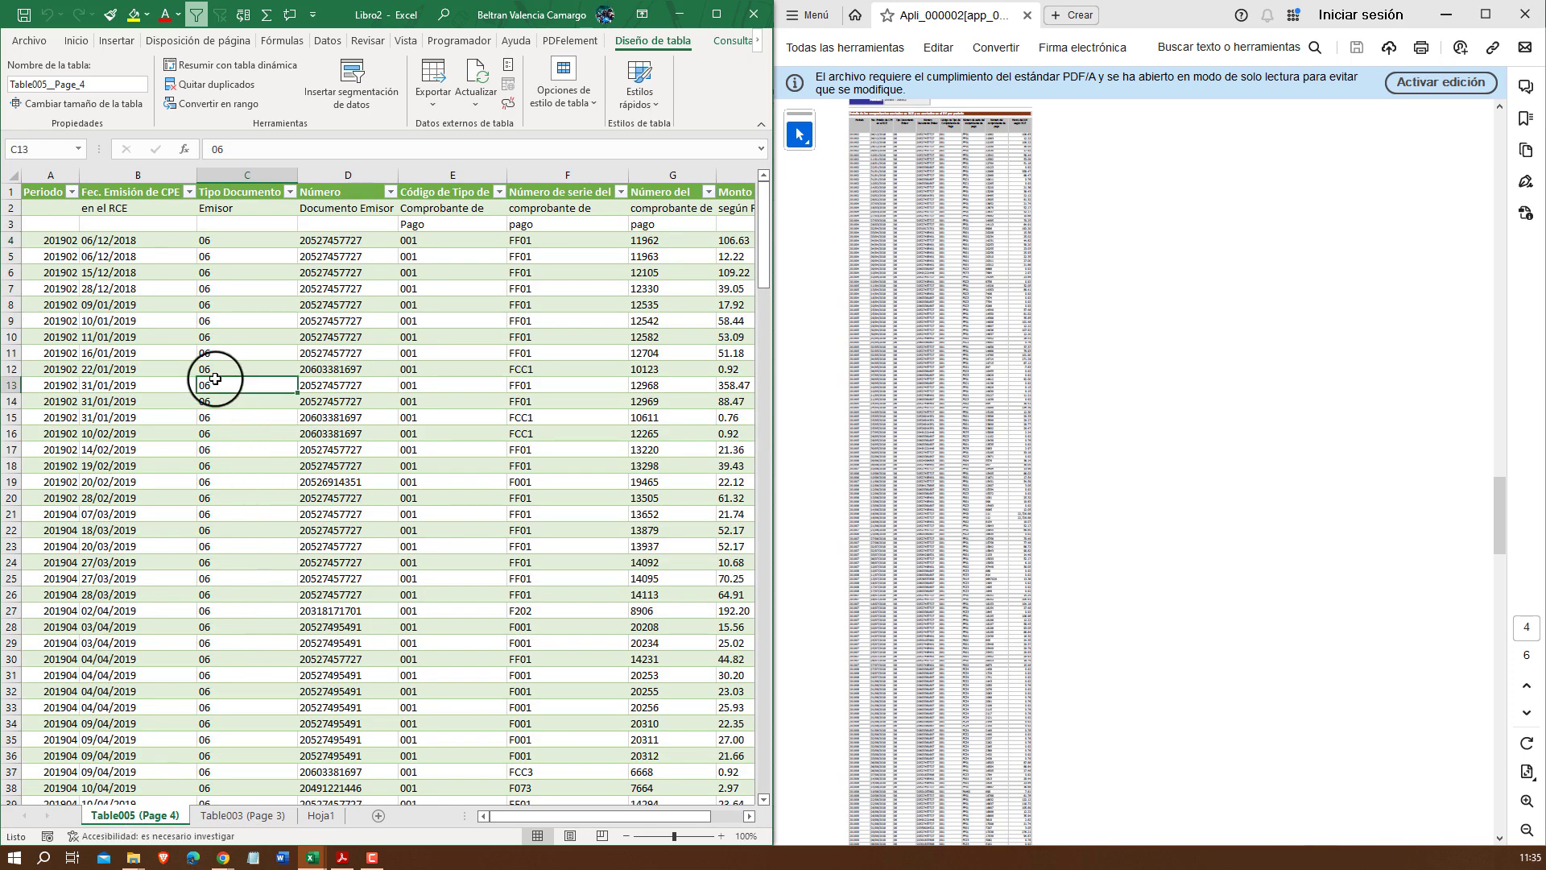
ctrl+scroll(215, 384, down, 1)
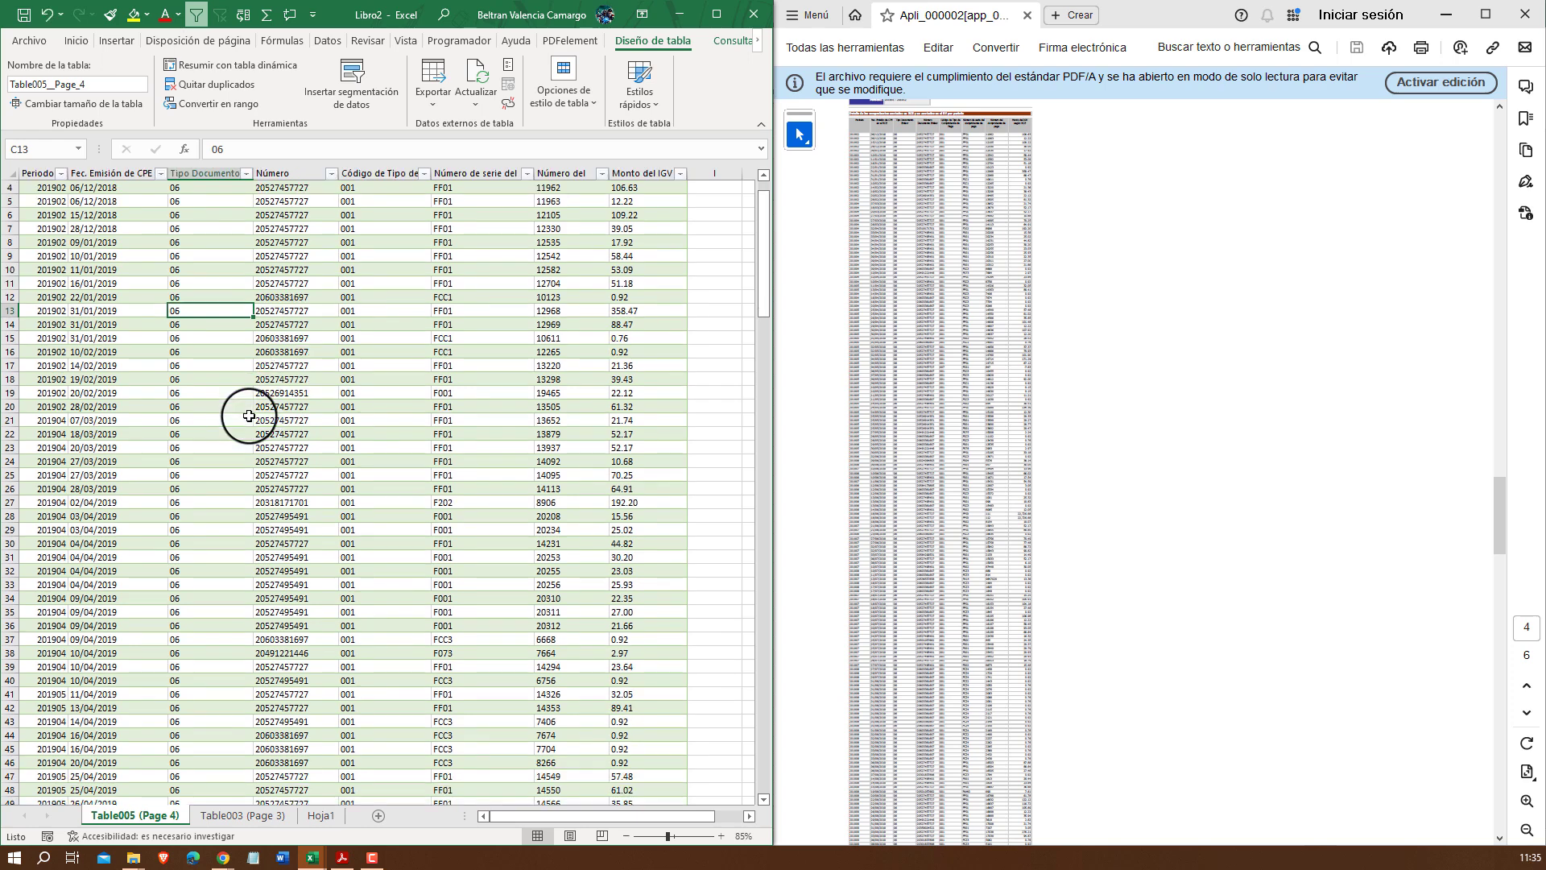
scroll(242, 414, down, 3)
scroll(401, 463, down, 3)
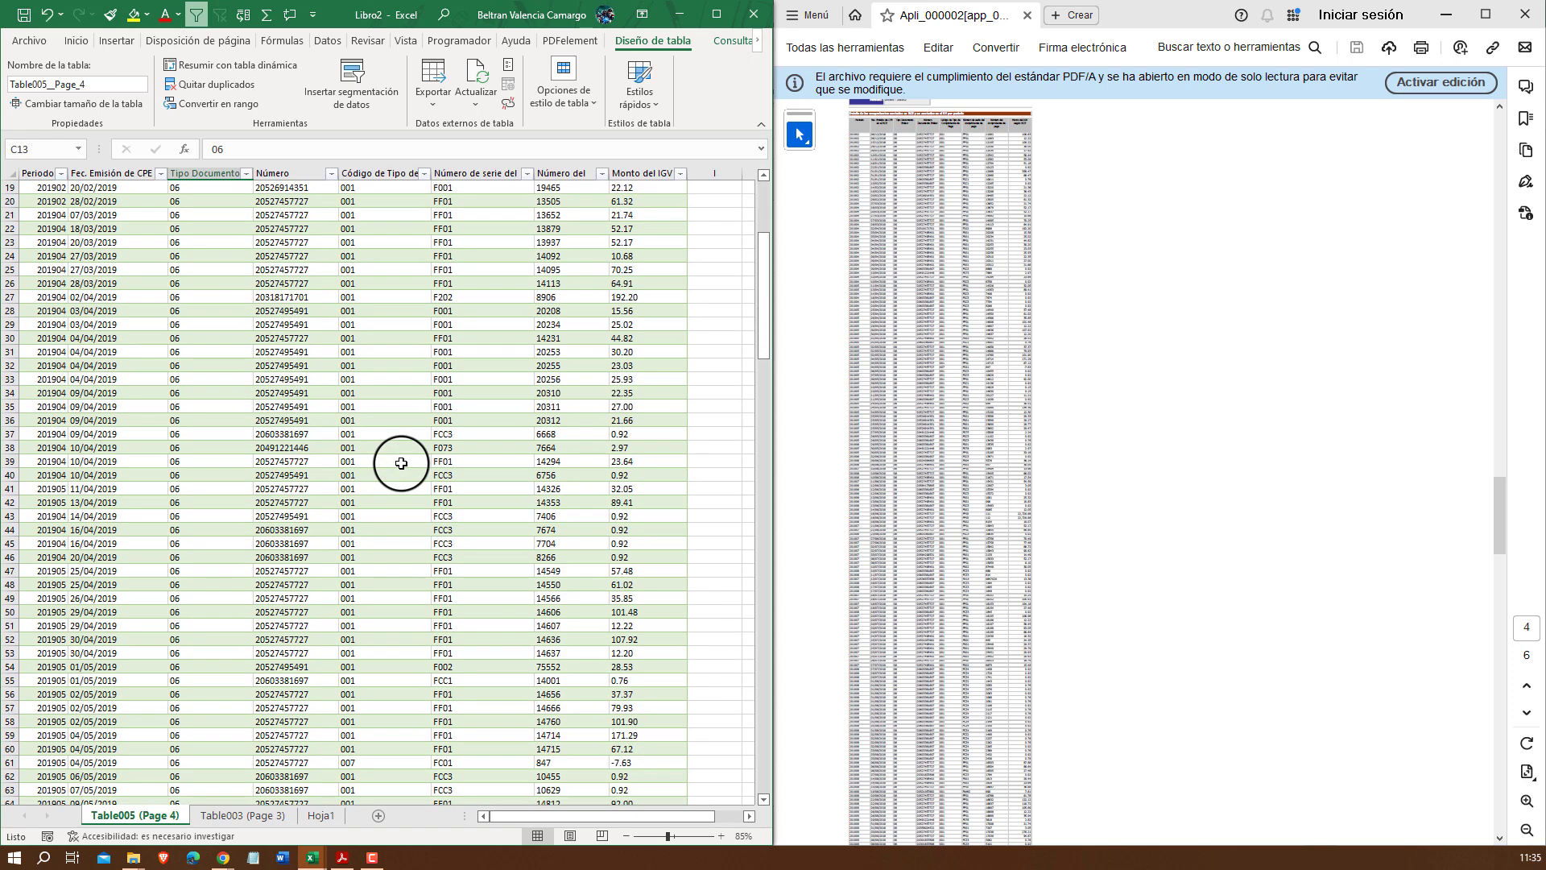
Scroll the PDF alongside to the listing's last row, then minimize both Excel windows
click(999, 493)
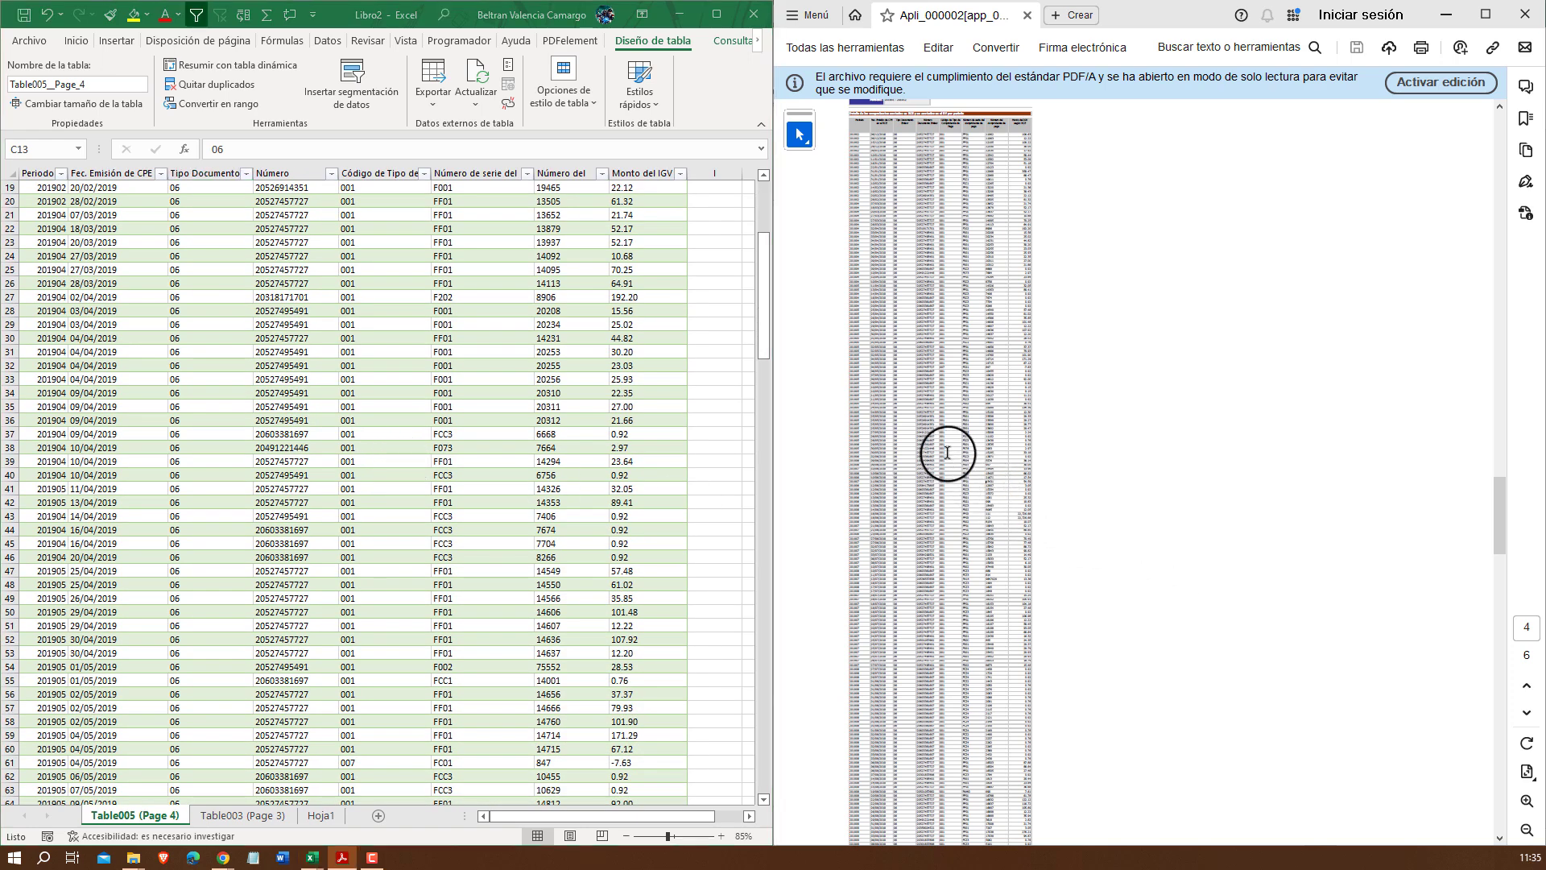
scroll(314, 453, down, 4)
scroll(311, 453, down, 4)
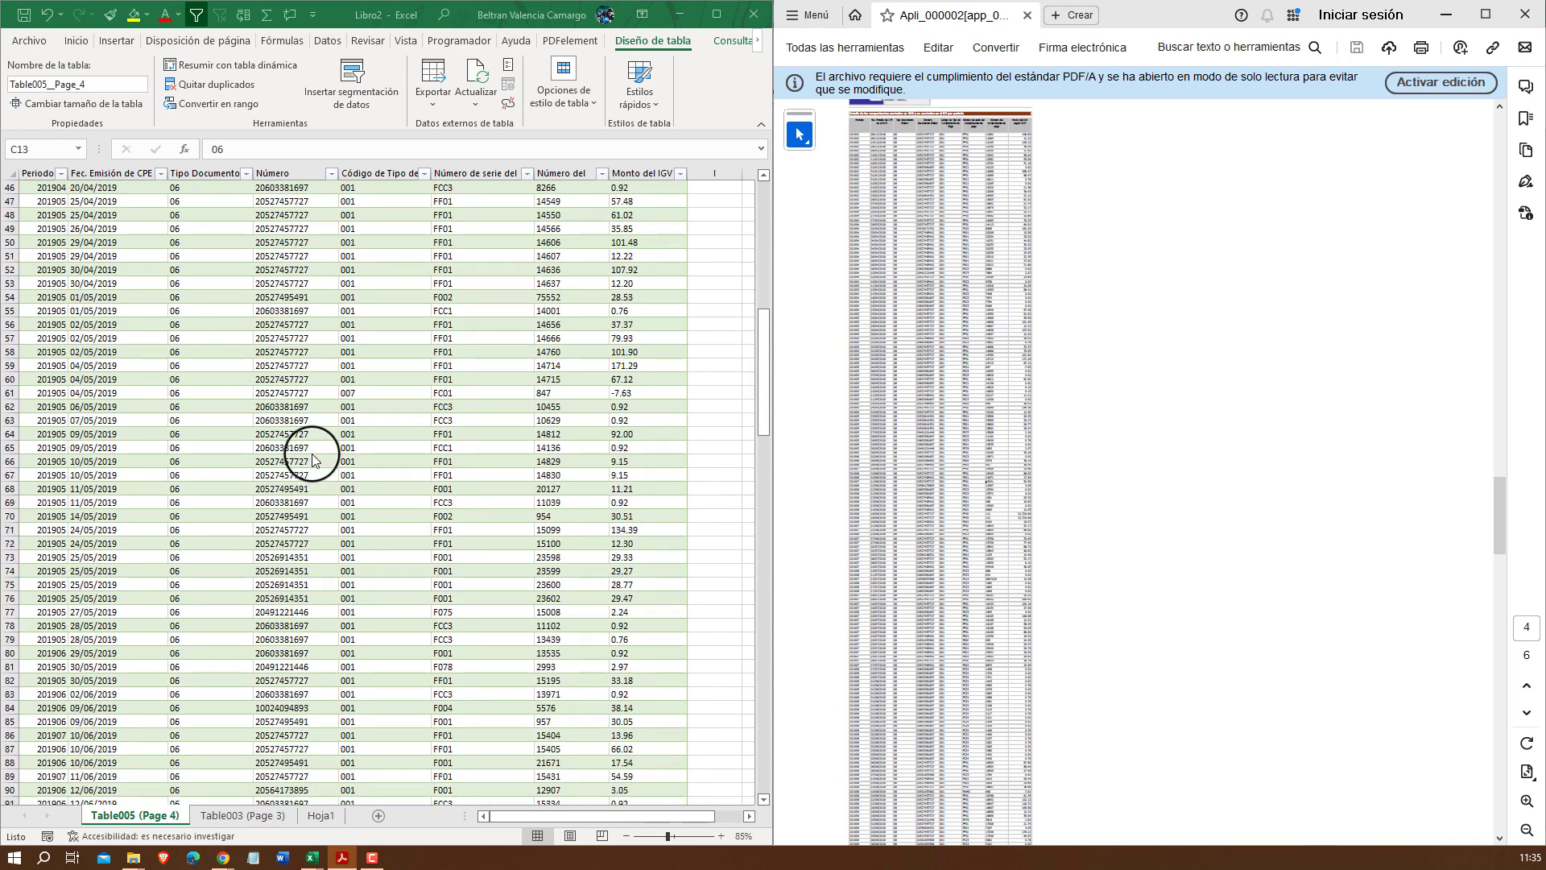
scroll(313, 456, down, 4)
scroll(312, 456, down, 4)
scroll(313, 456, down, 4)
scroll(312, 456, down, 3)
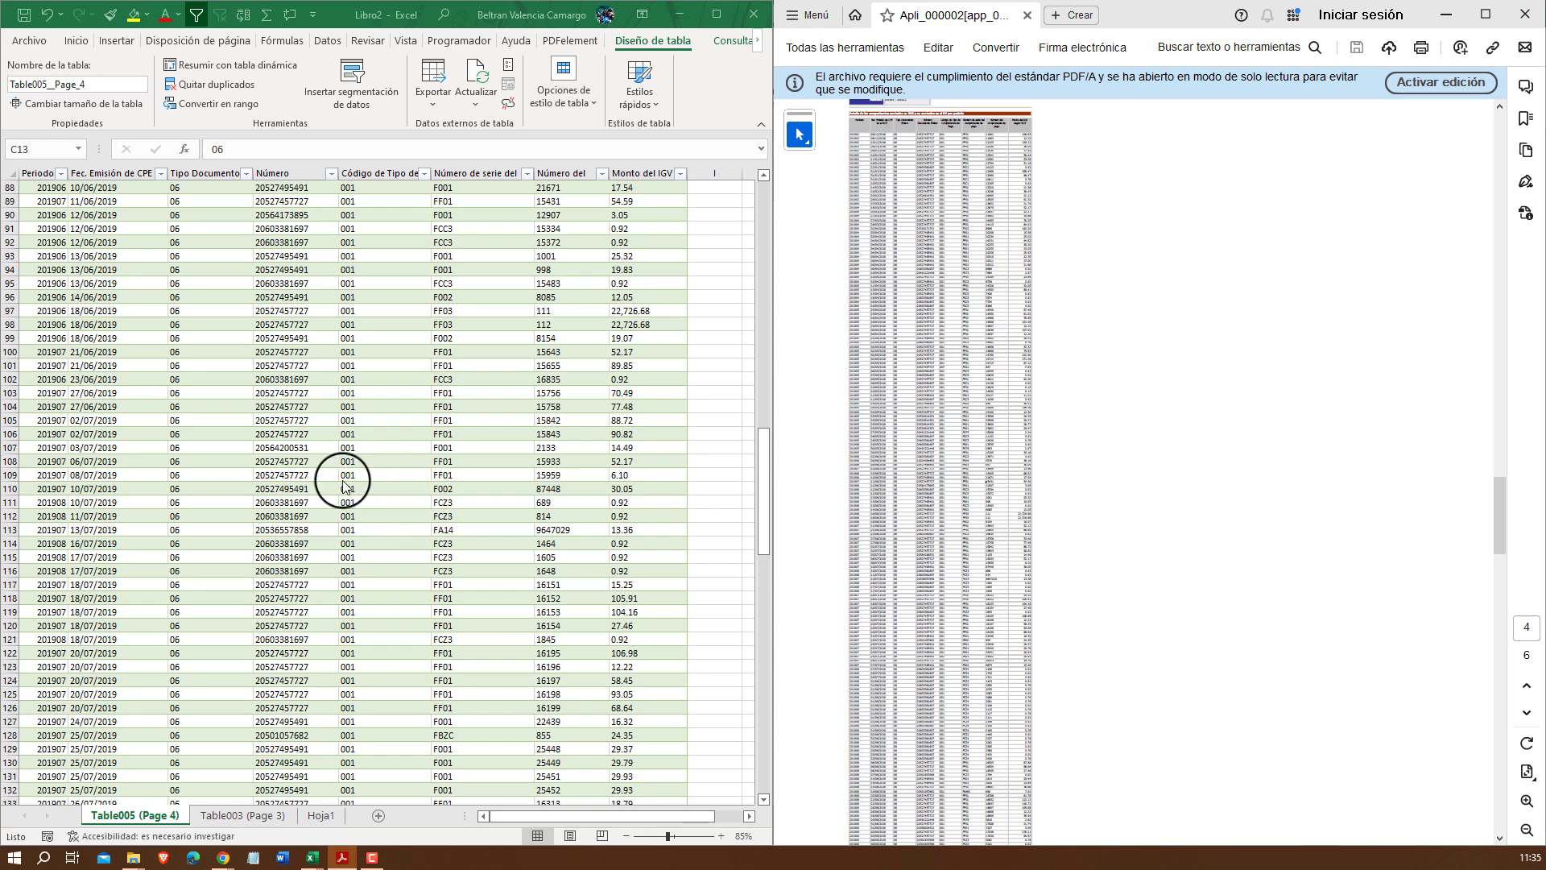
scroll(471, 485, down, 1)
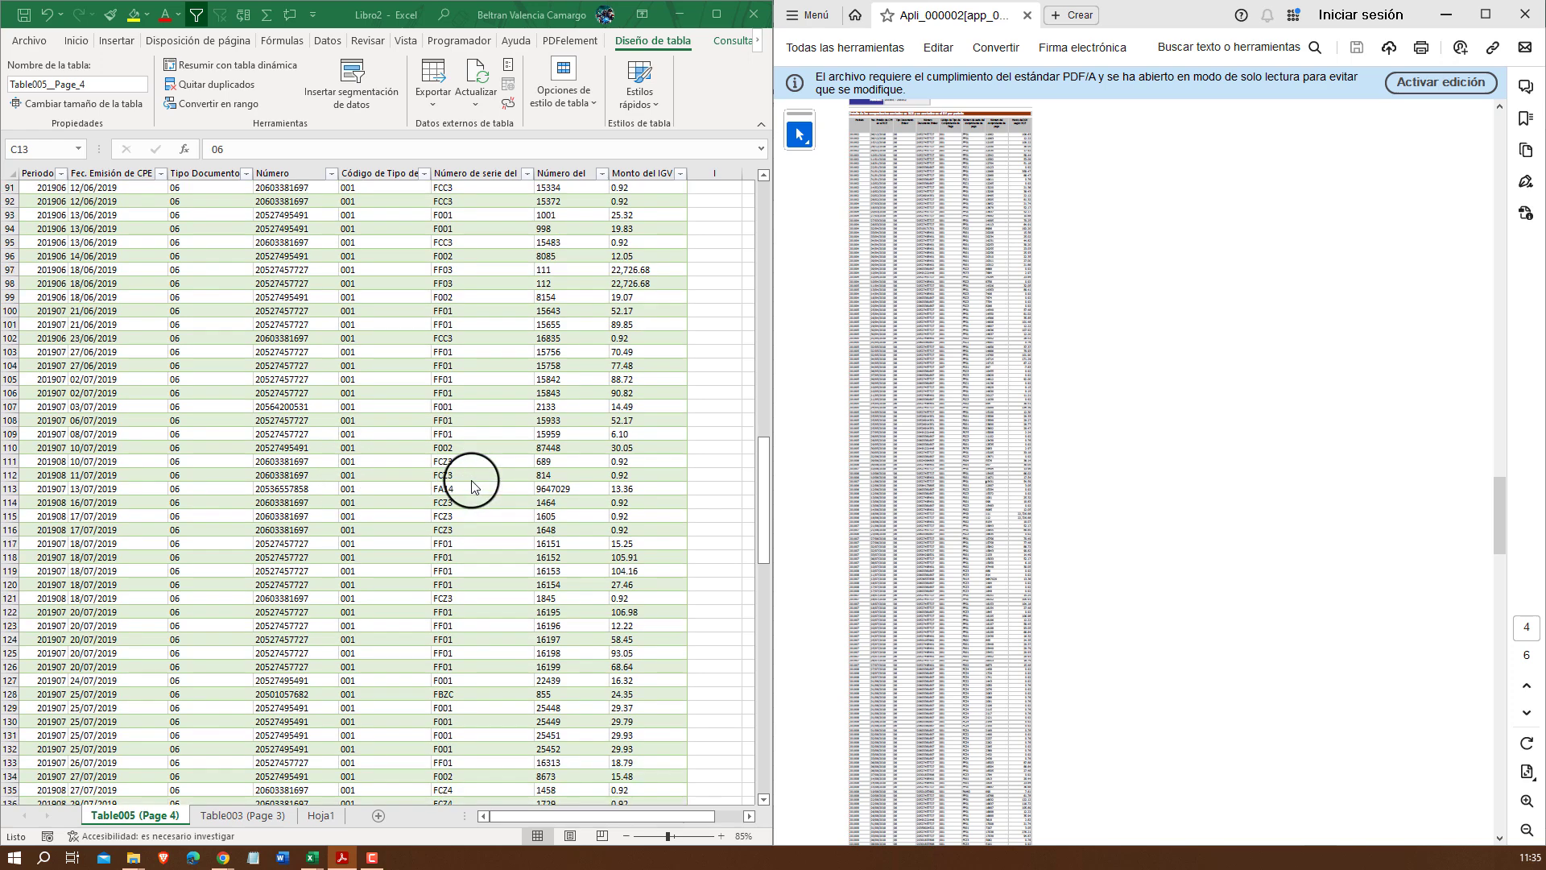
scroll(471, 485, down, 3)
scroll(471, 485, down, 3)
scroll(471, 485, down, 2)
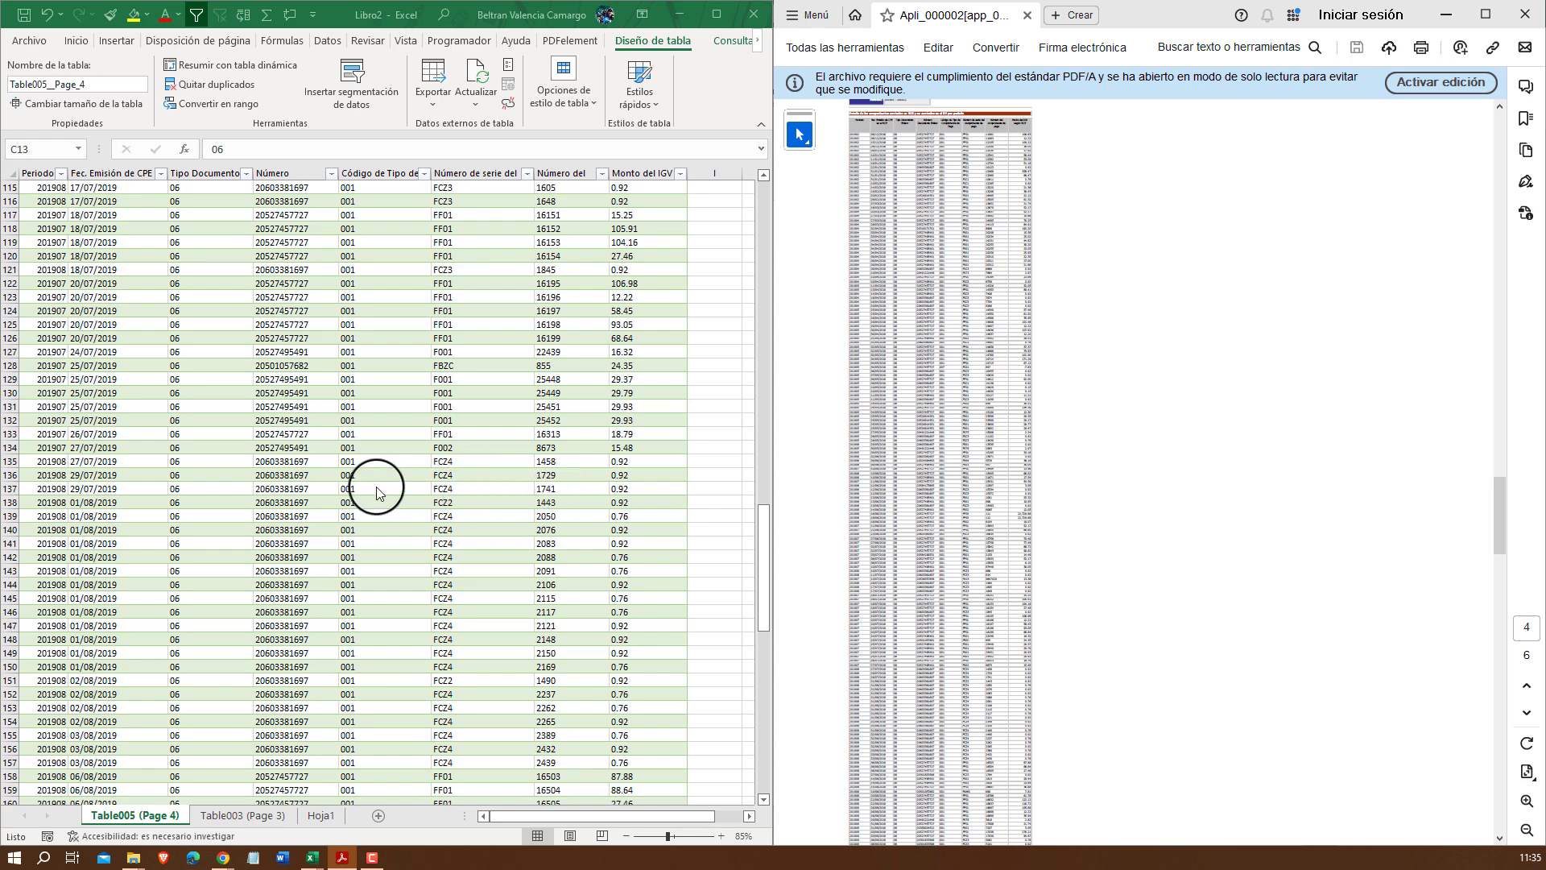
scroll(375, 489, down, 3)
scroll(379, 488, down, 3)
scroll(381, 486, down, 3)
scroll(383, 488, down, 6)
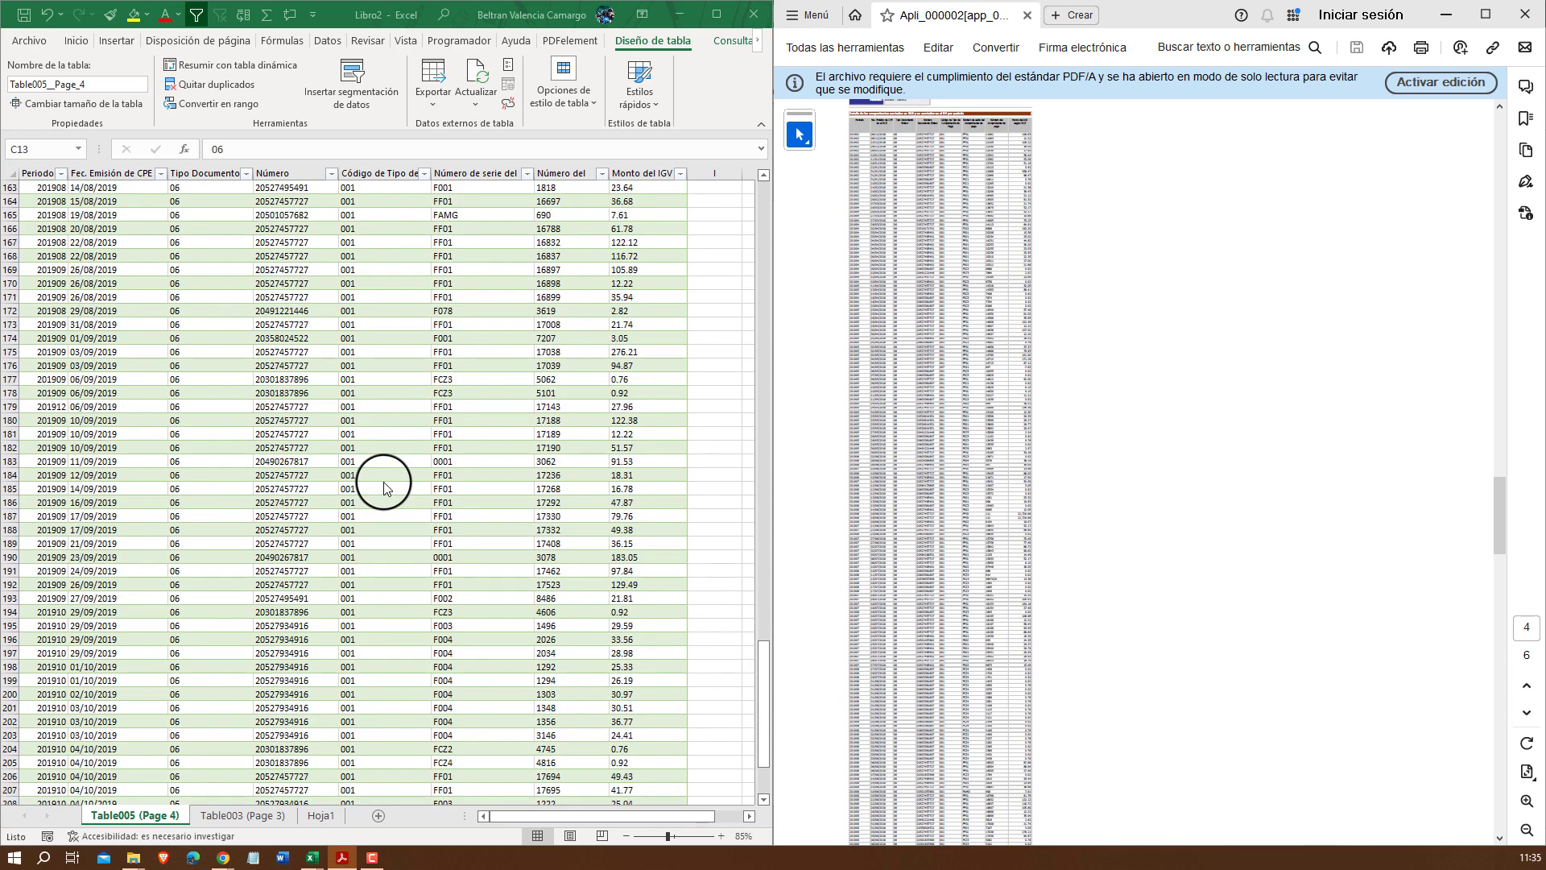
scroll(380, 485, down, 5)
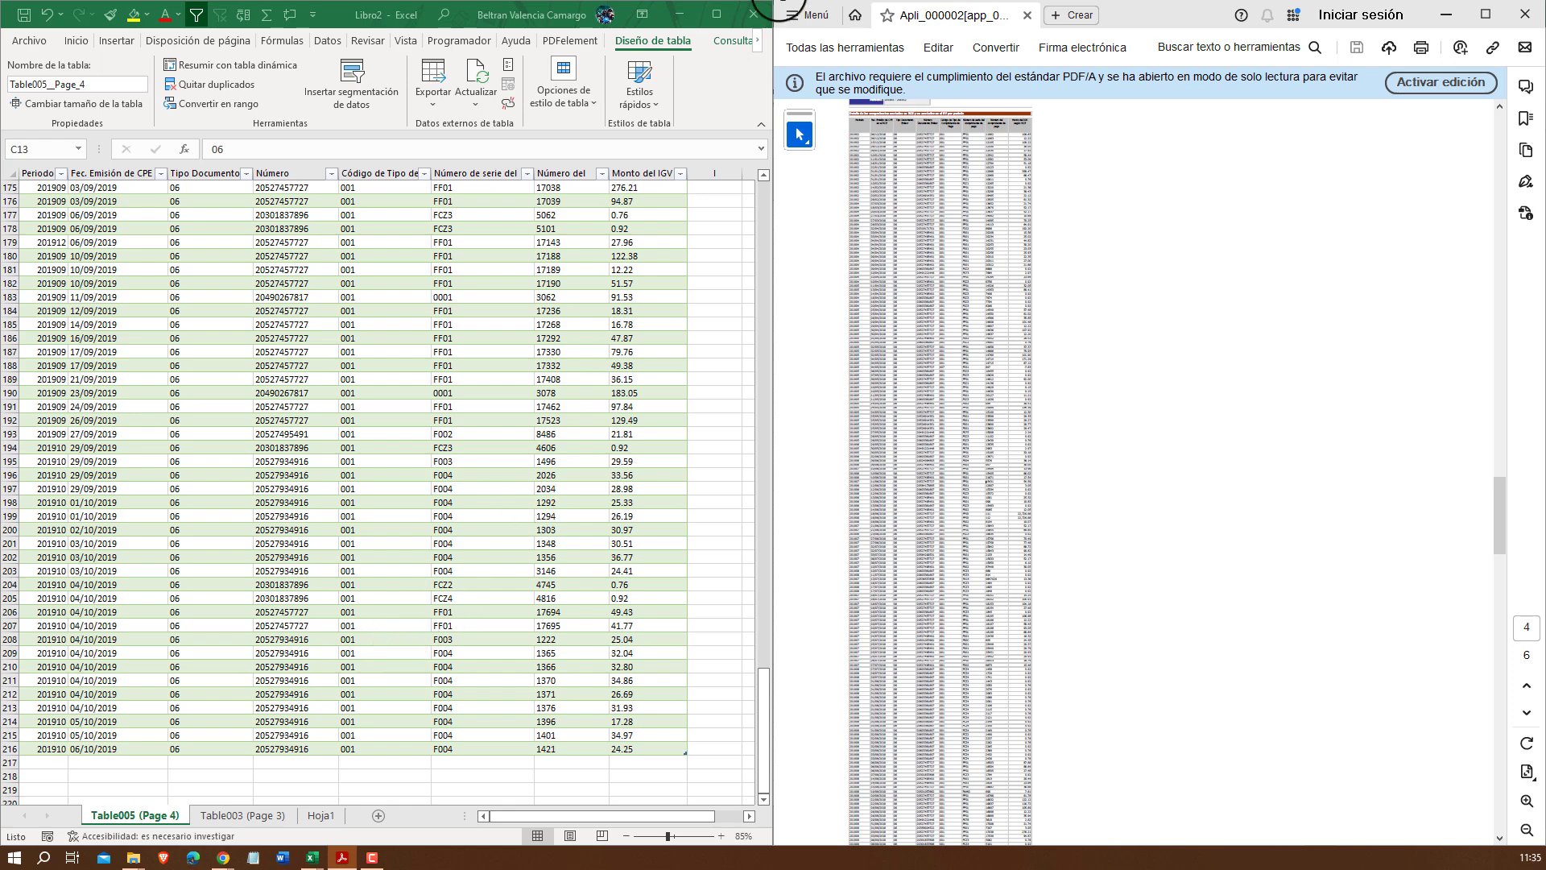
click(754, 13)
click(1452, 14)
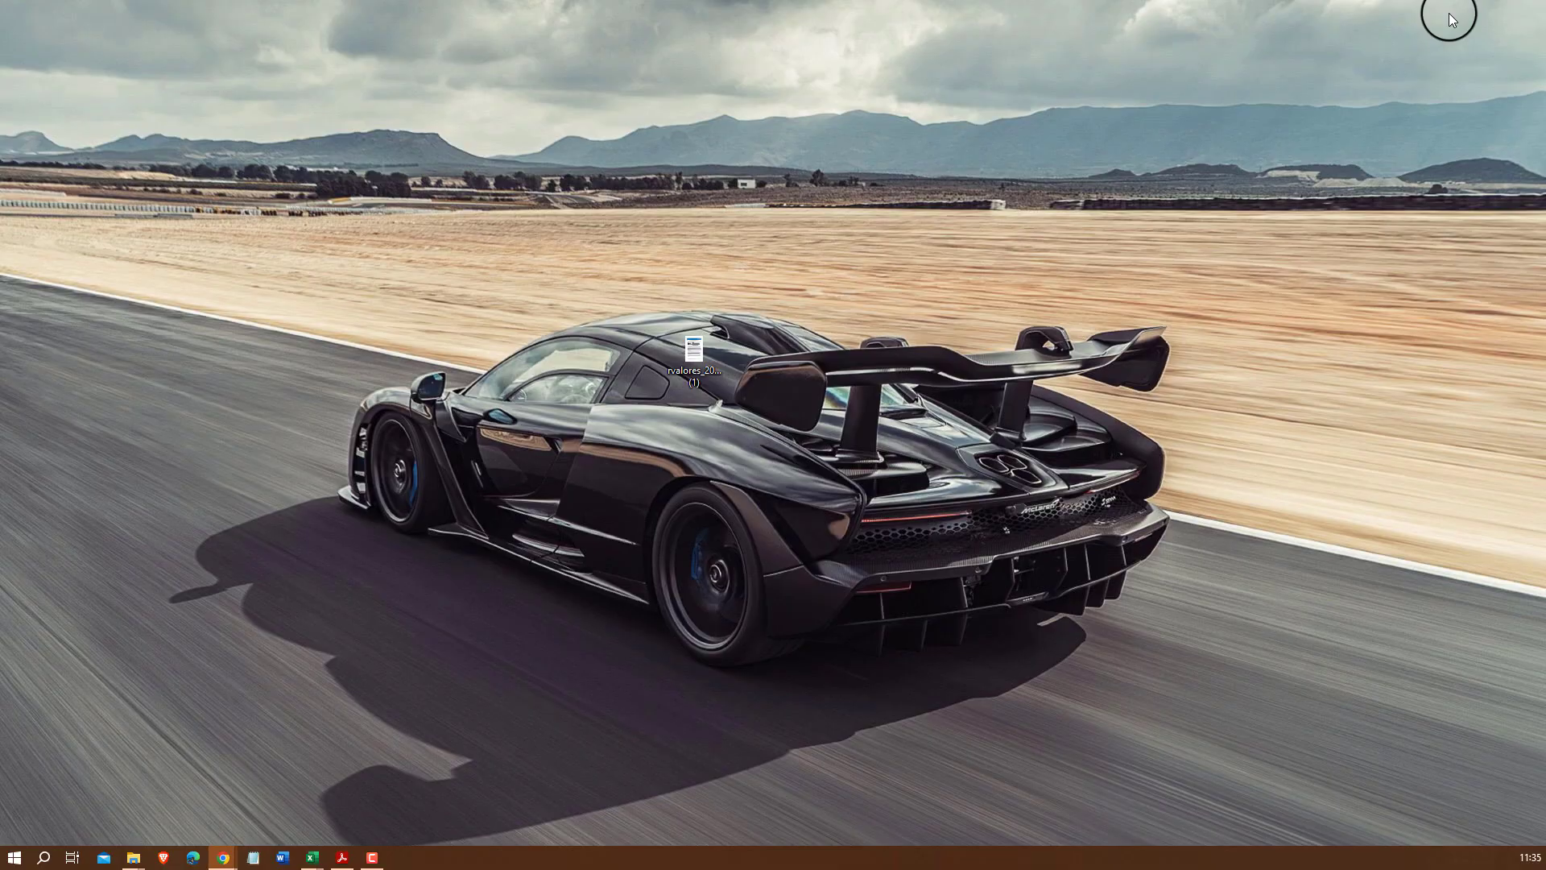